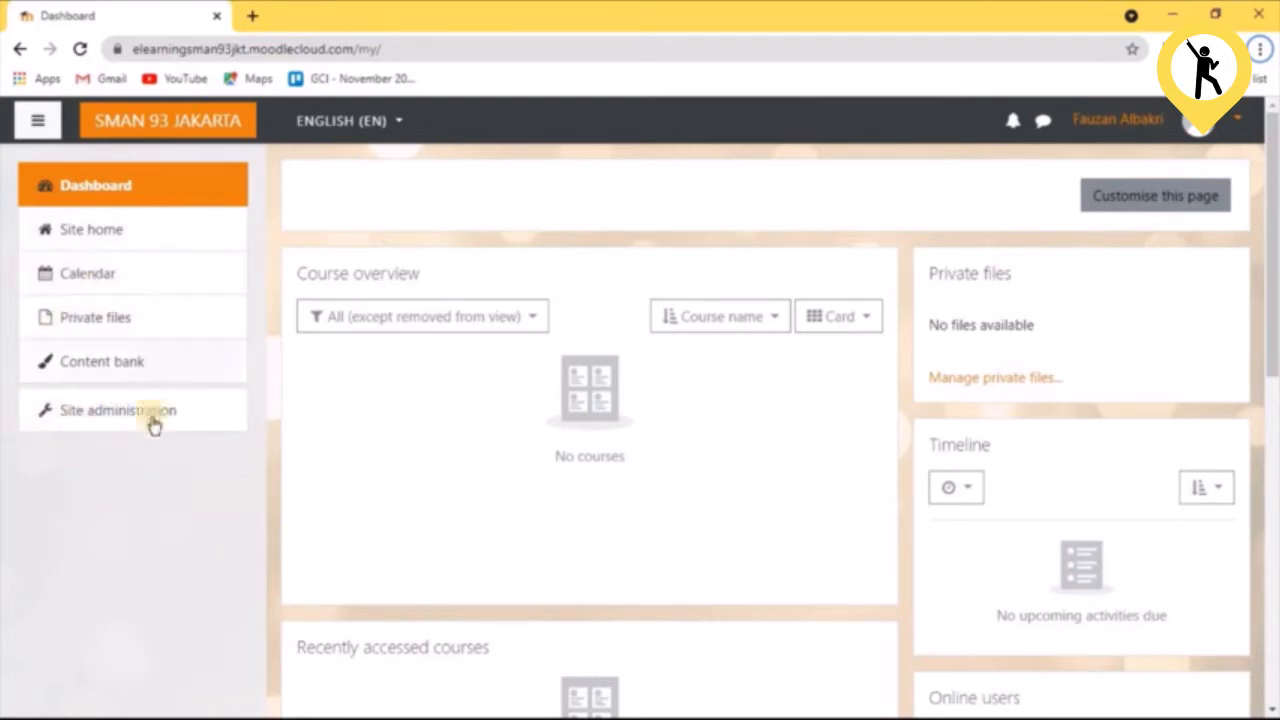
Open the Upload users page from the user accounts section of Site administration
click(151, 422)
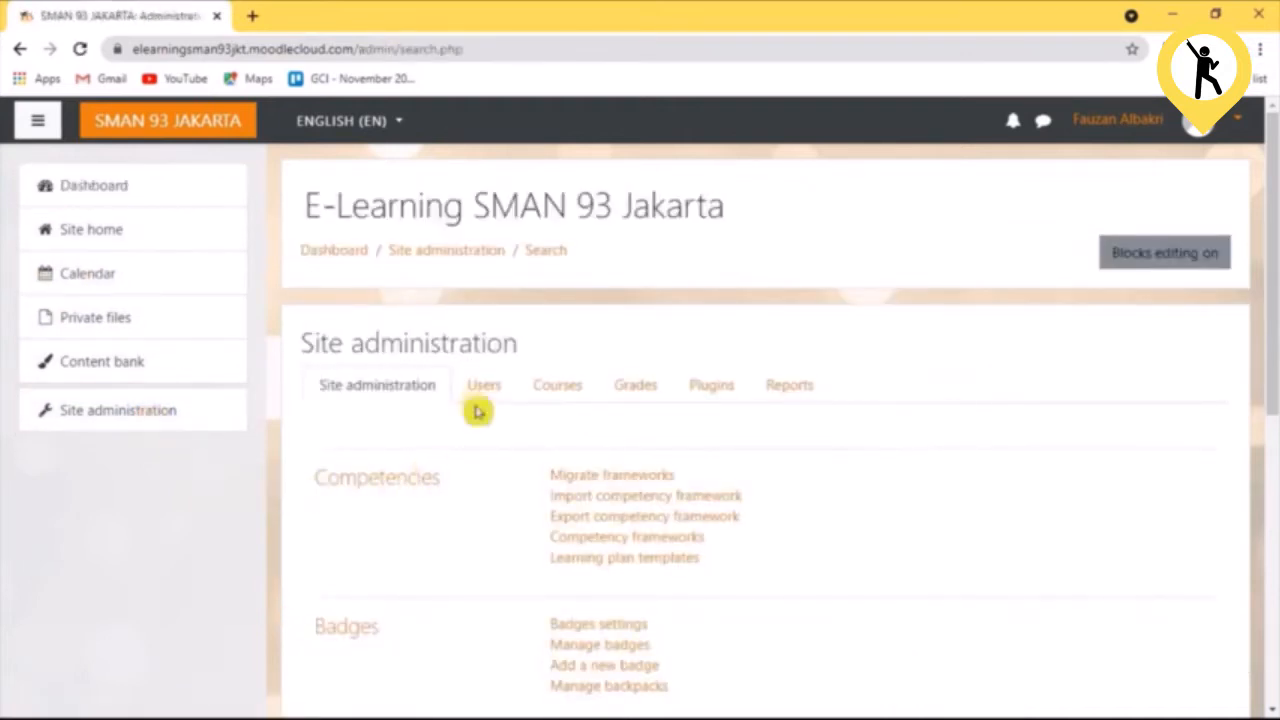
click(483, 390)
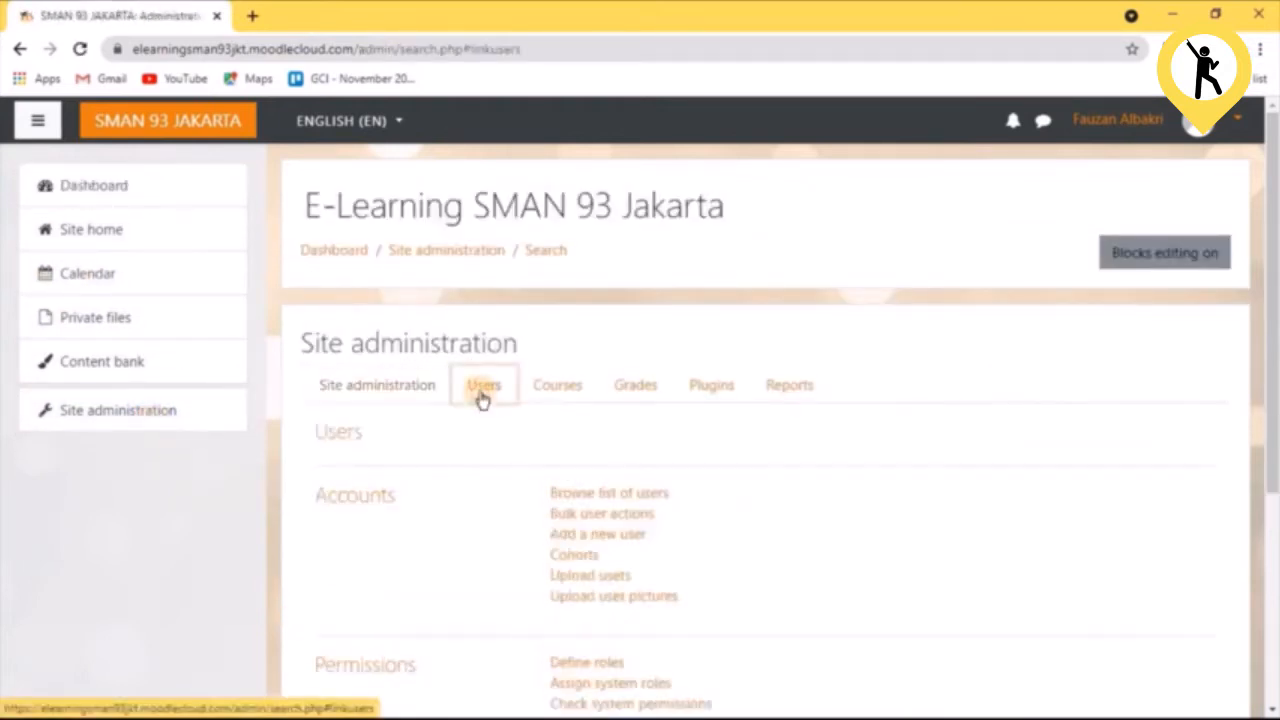
click(577, 582)
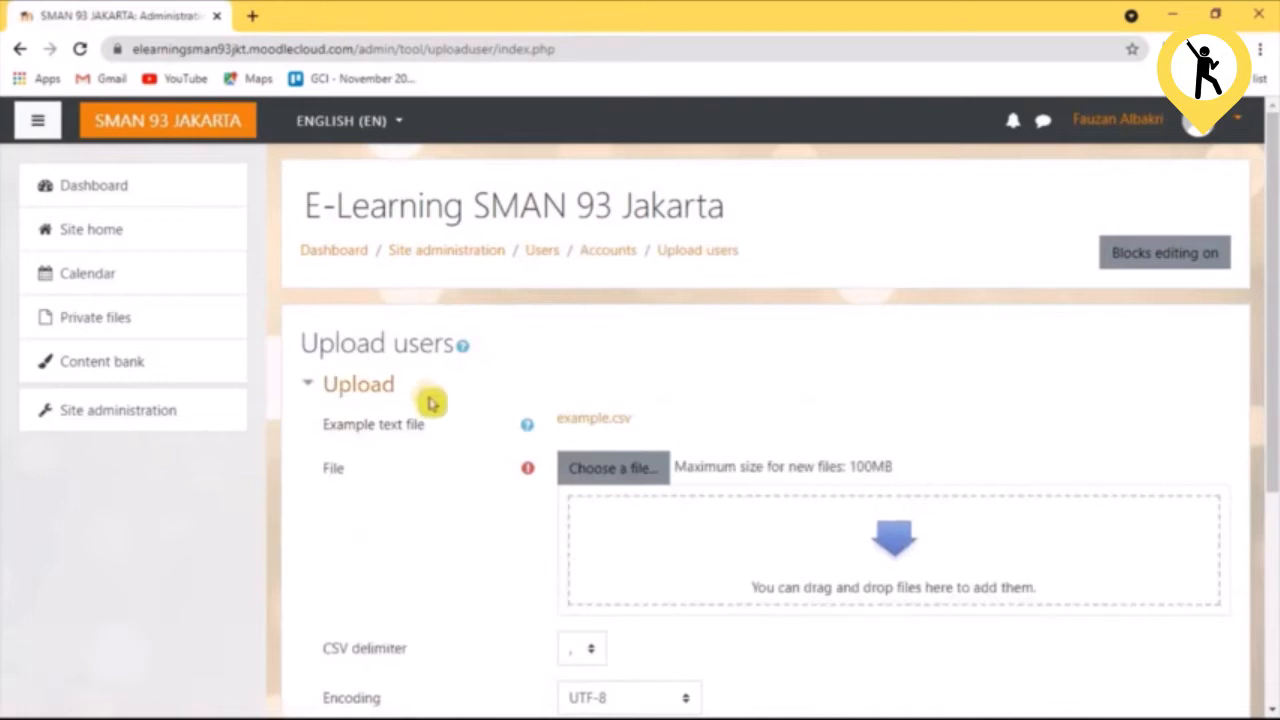
Download the example.csv template and open it in Excel in a maximized window
click(594, 424)
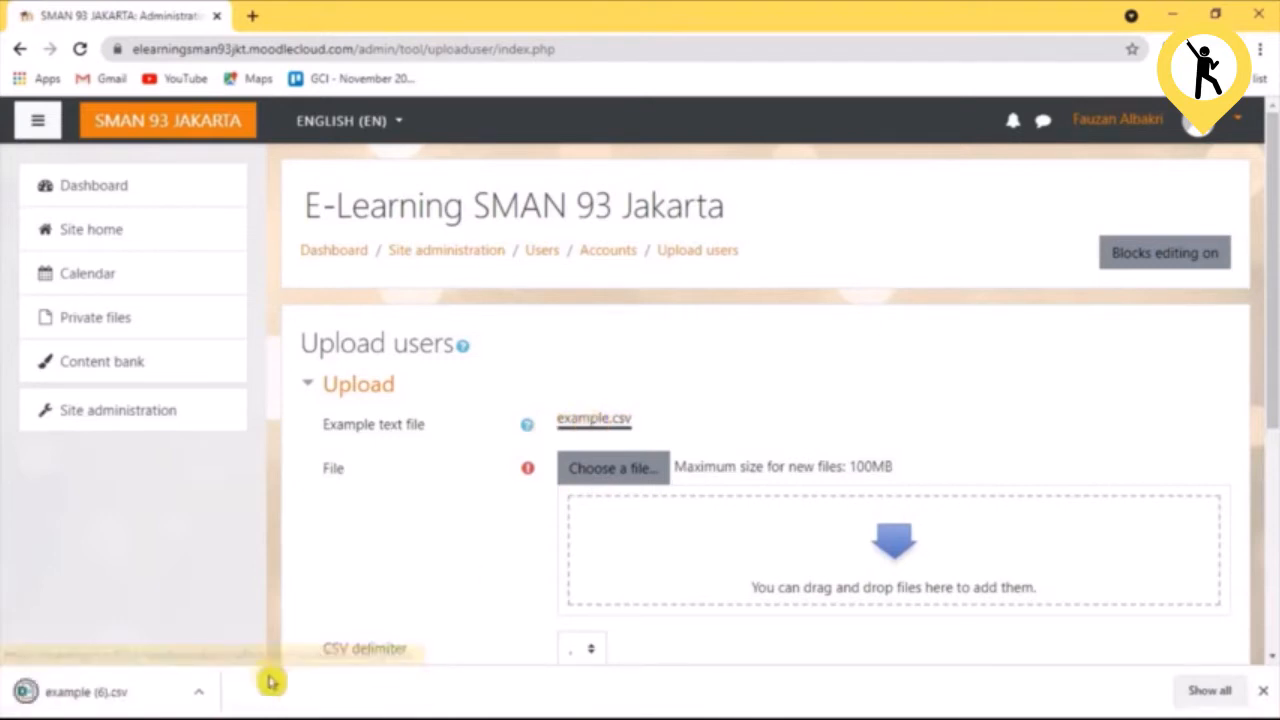
click(133, 697)
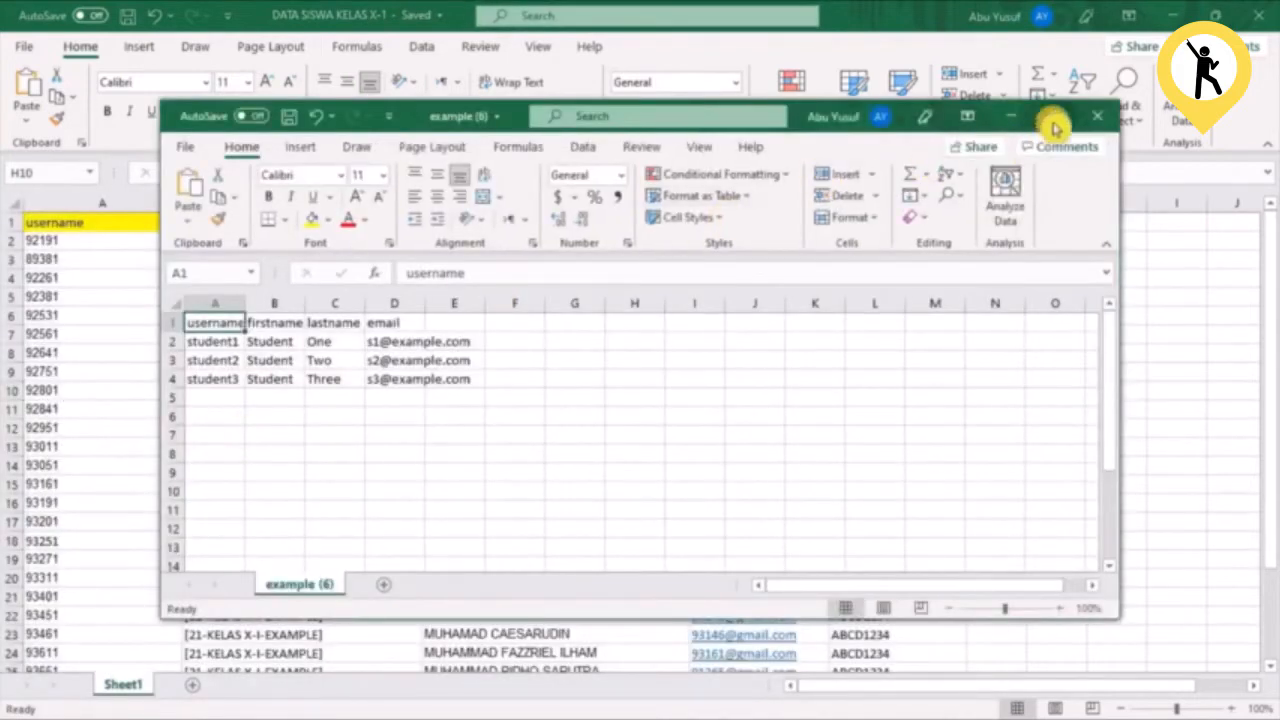
click(1054, 116)
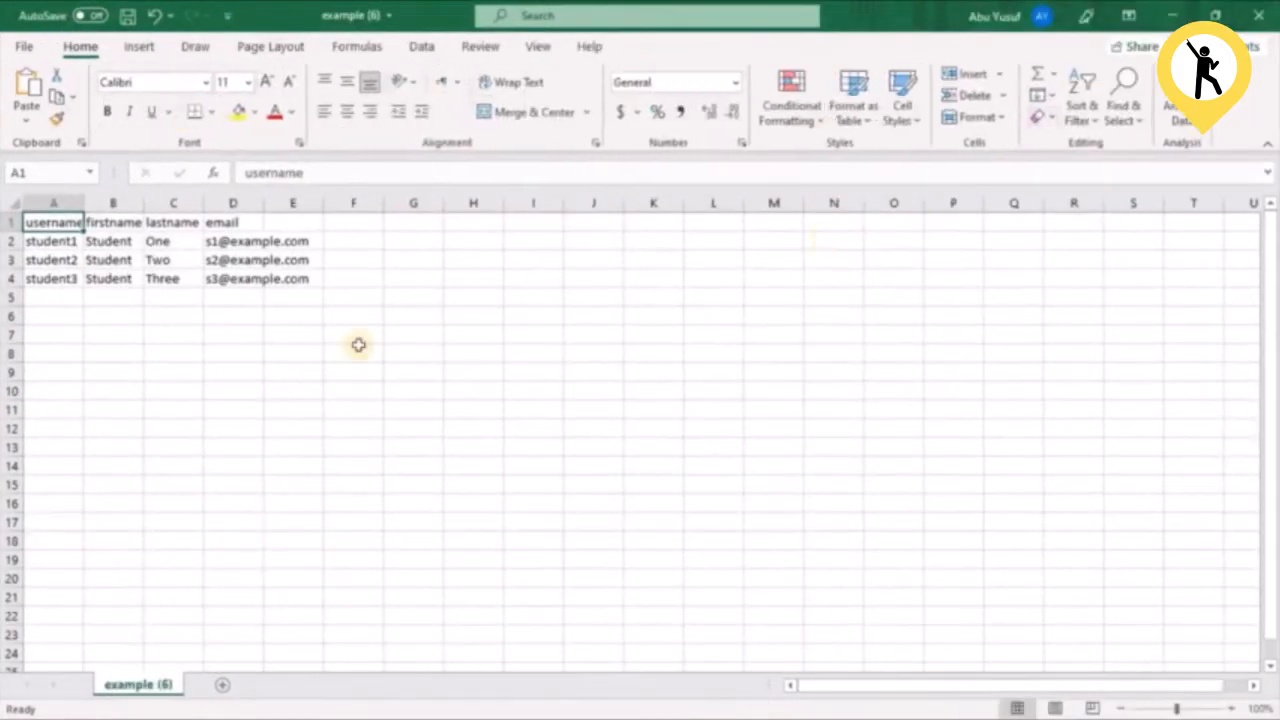
Fill header row 1 with yellow and widen columns A to D to fit their contents
click(12, 222)
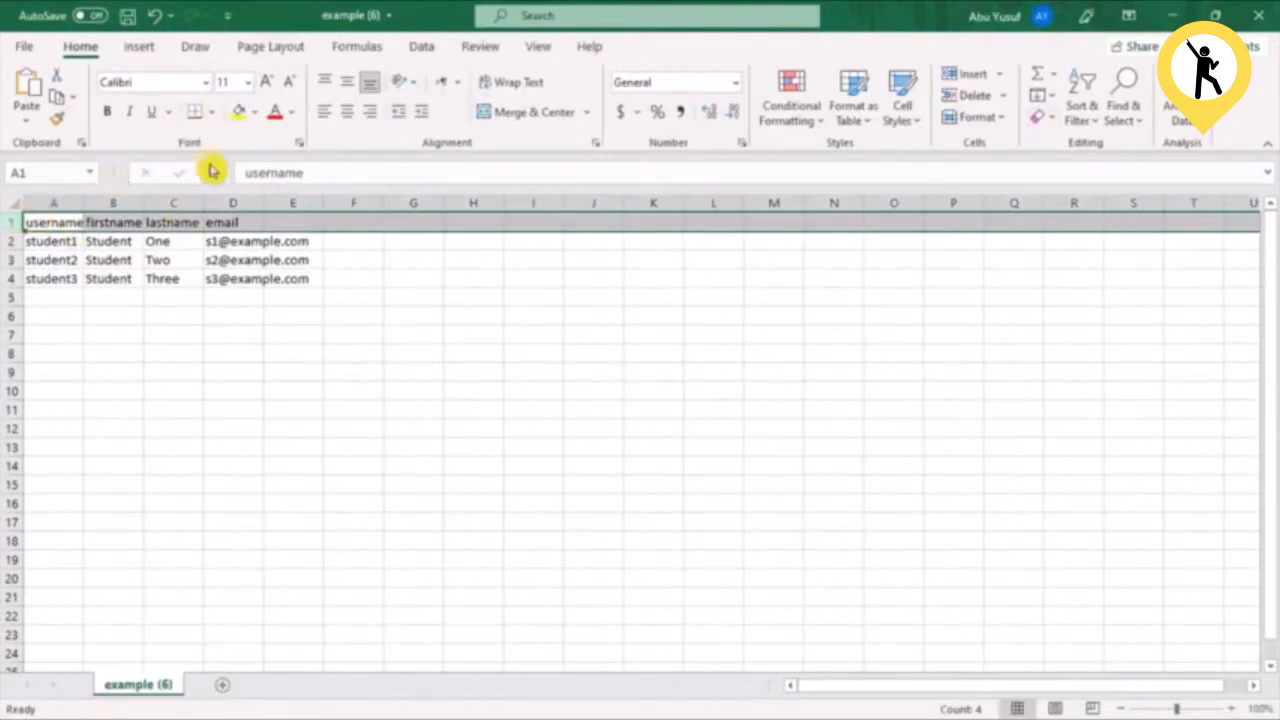
click(239, 112)
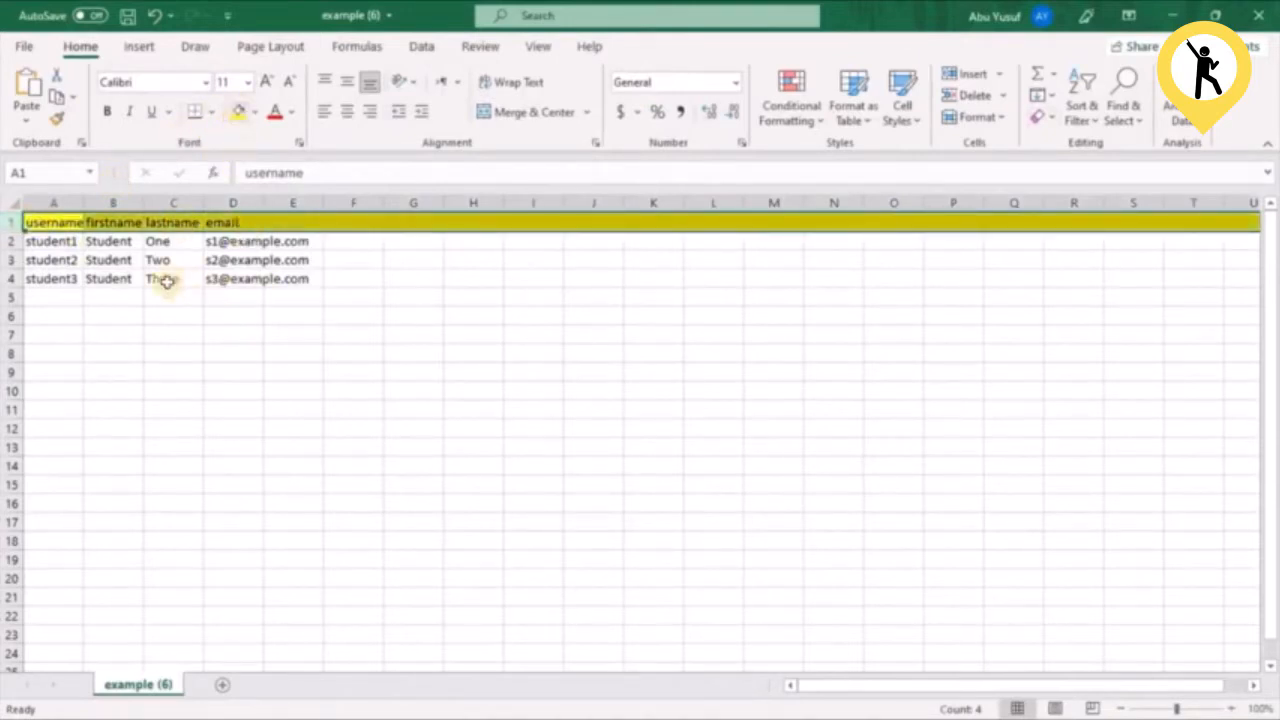
drag(84, 203, 432, 203)
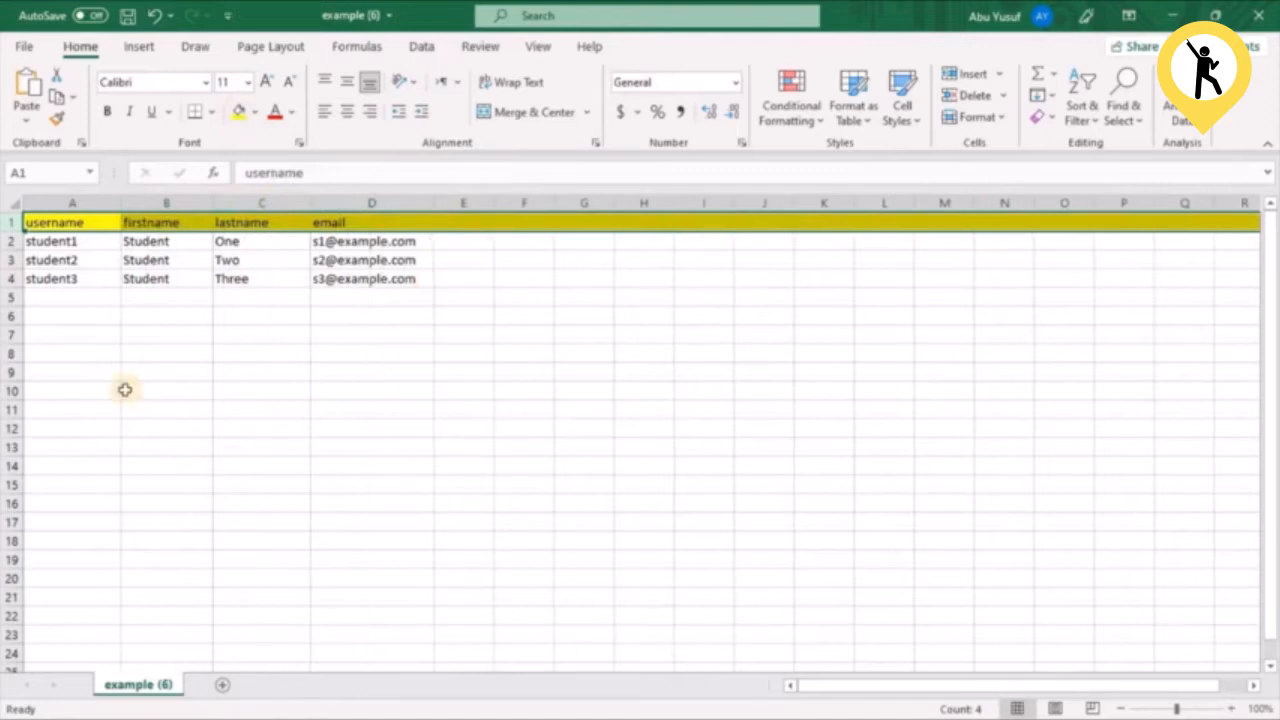
click(341, 375)
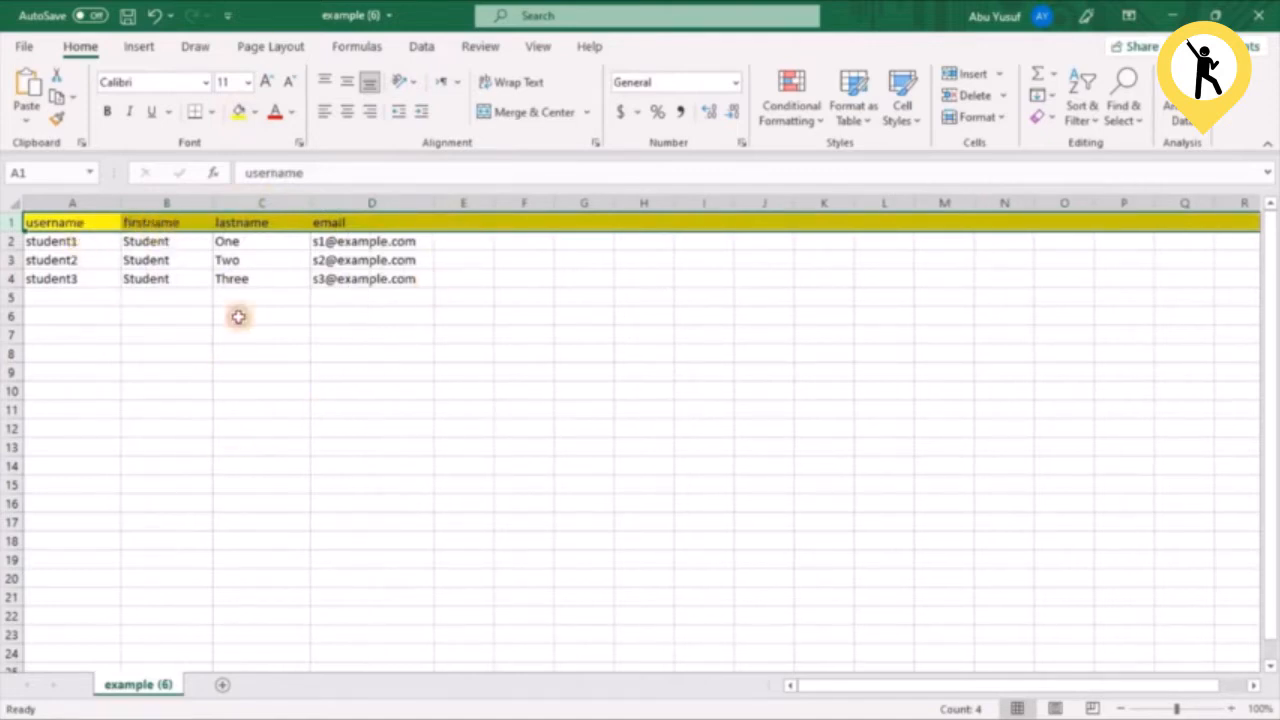
Widen column E and add the heading "password" in cell E1 after the email heading
click(73, 221)
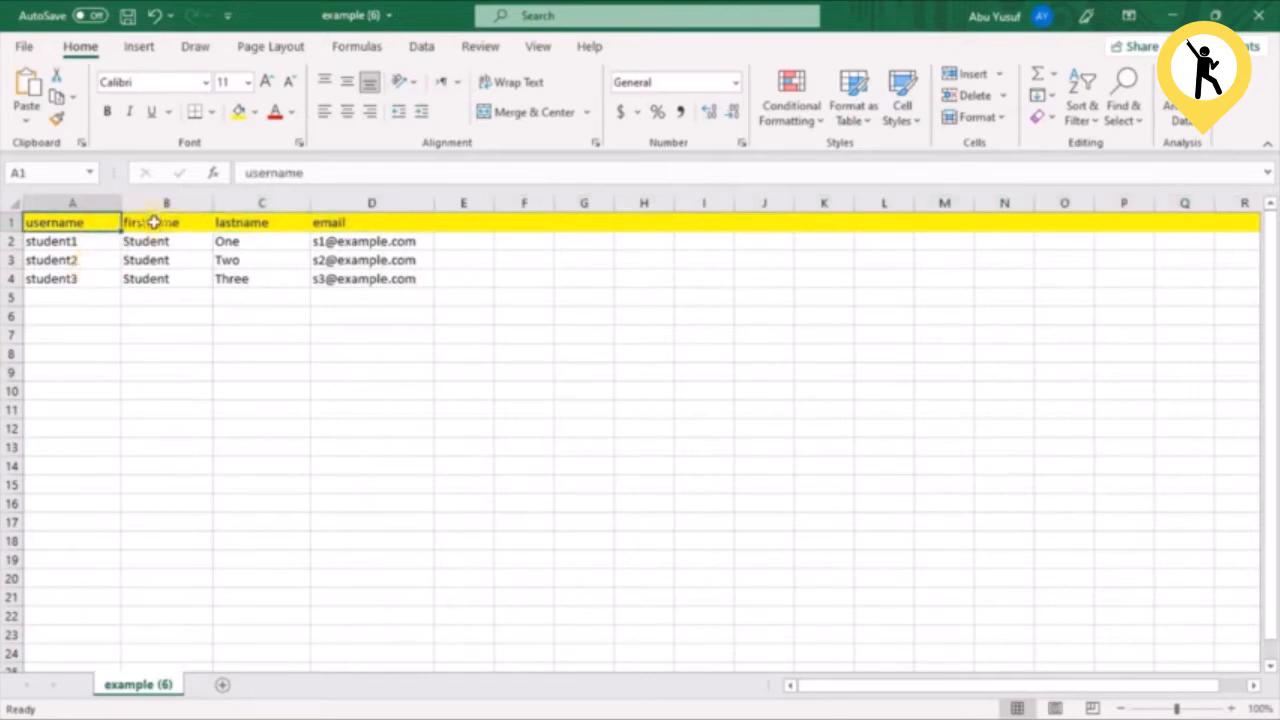
click(270, 221)
click(360, 221)
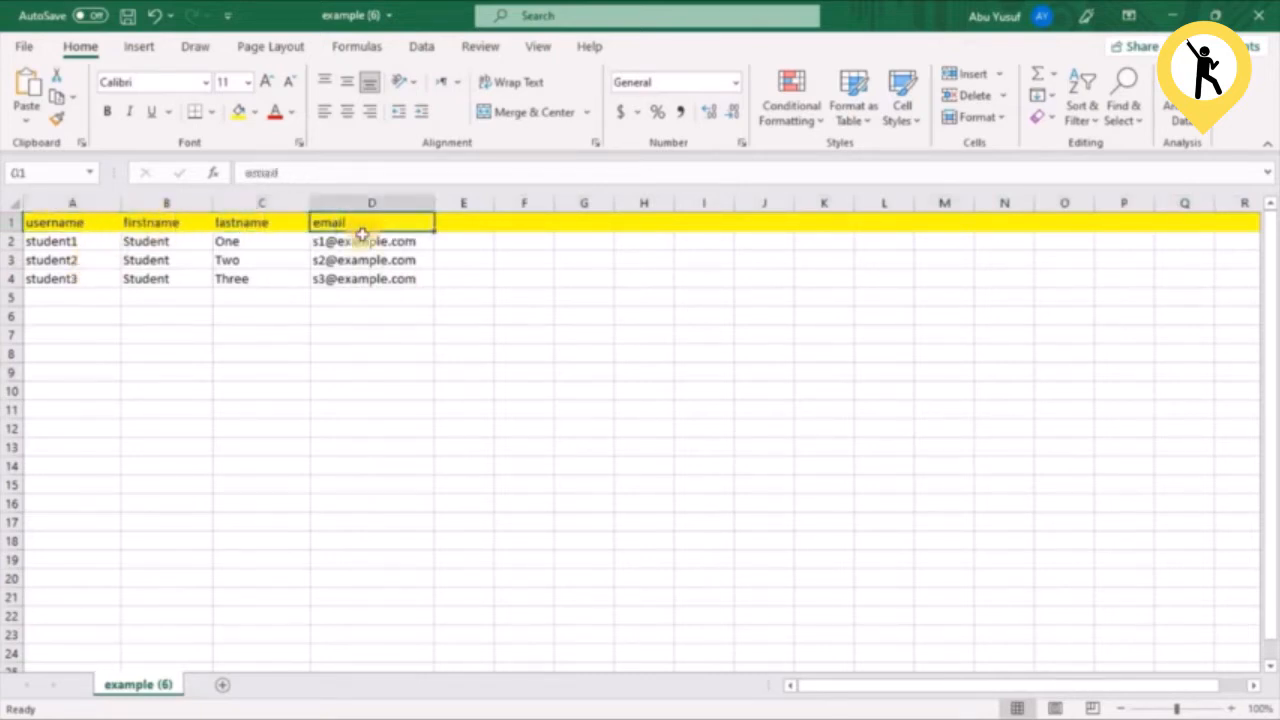
drag(492, 206, 540, 204)
double_click(464, 224)
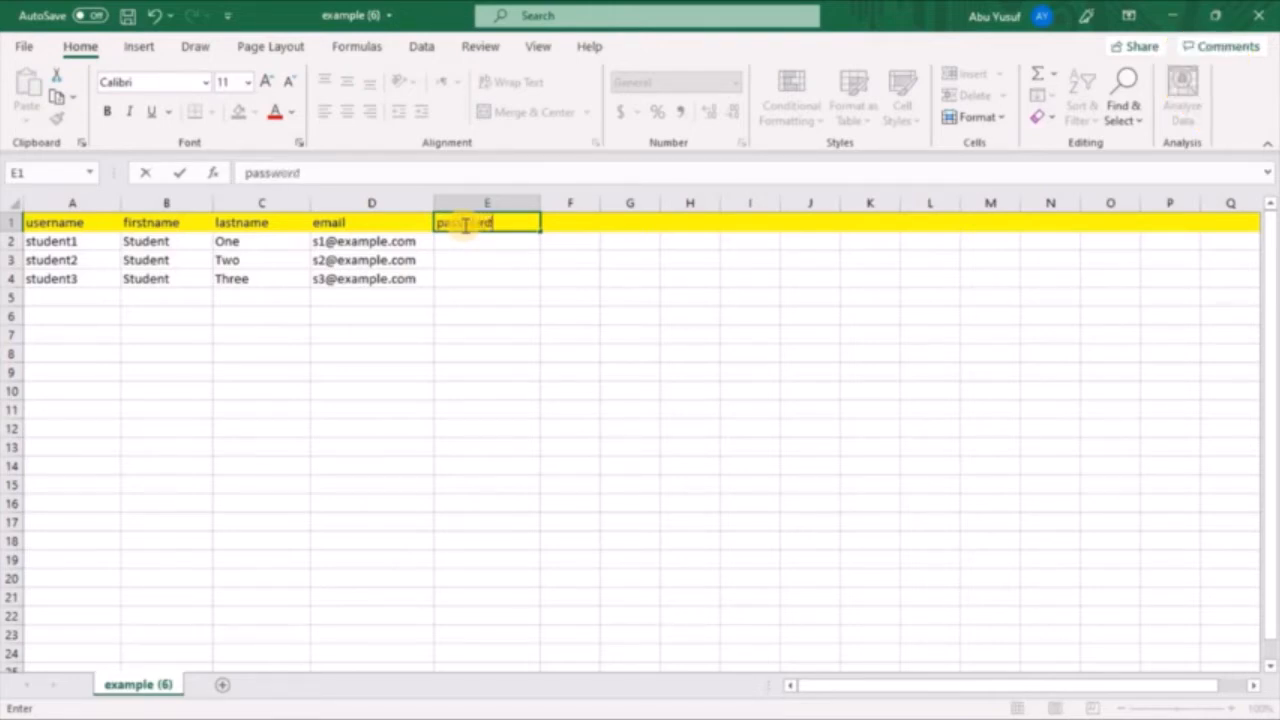
click(500, 265)
click(492, 222)
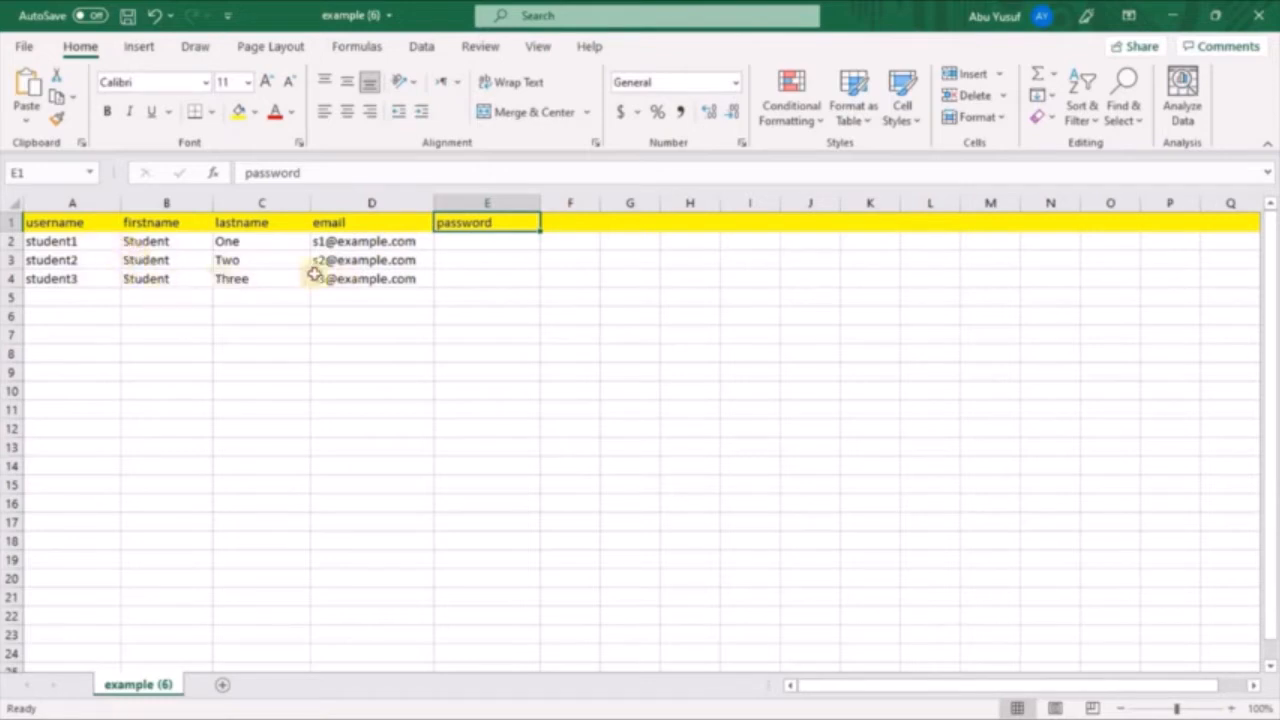
Create a new blank workbook and move its window below the example file's header row
click(27, 48)
click(55, 138)
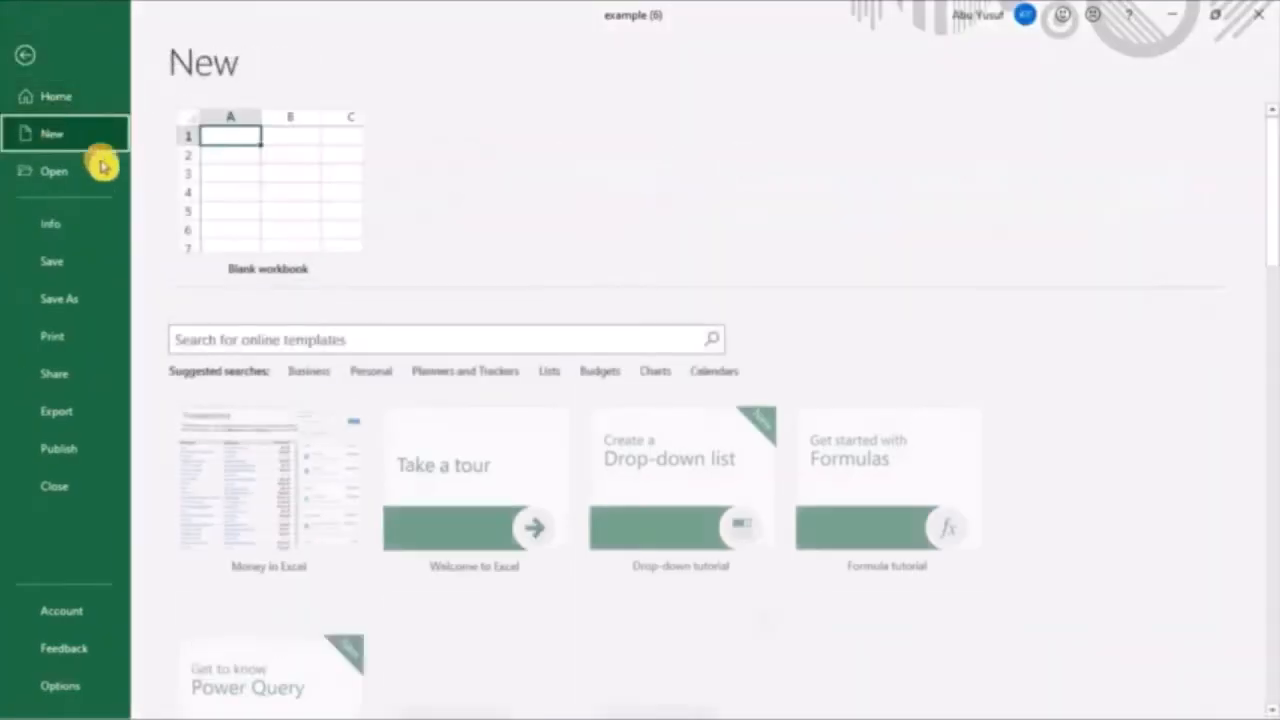
click(236, 215)
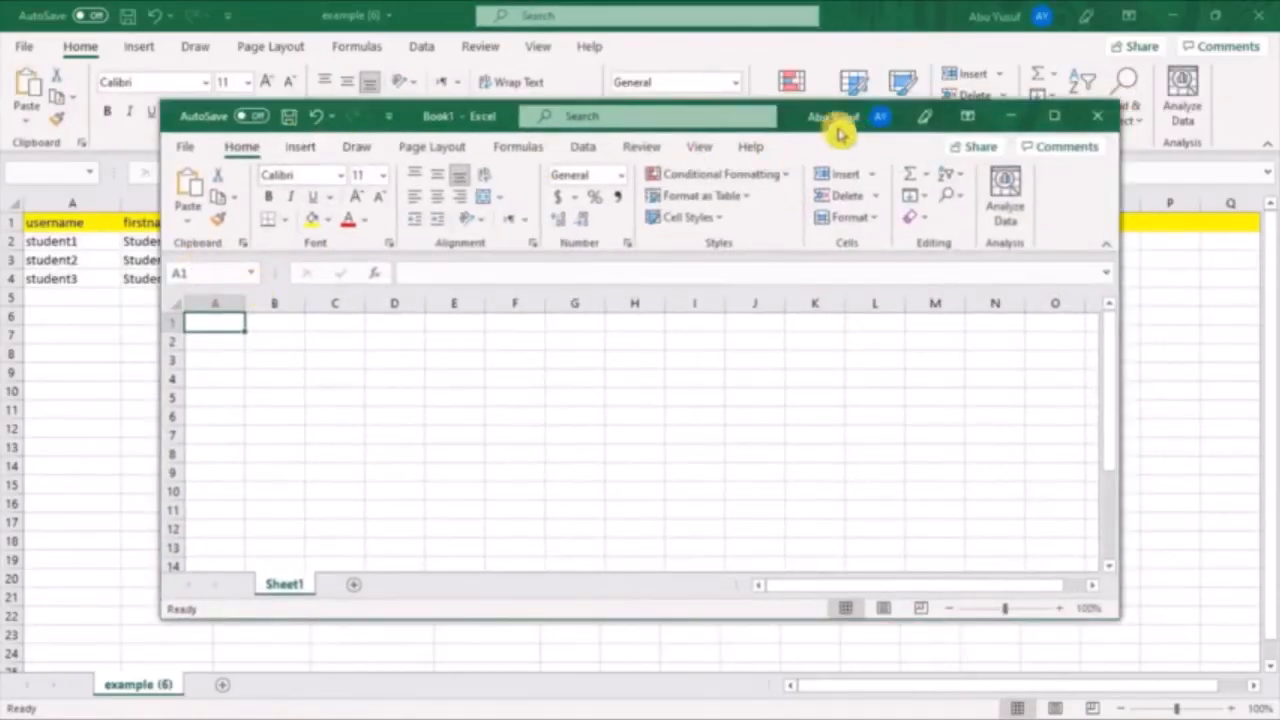
drag(814, 120, 868, 236)
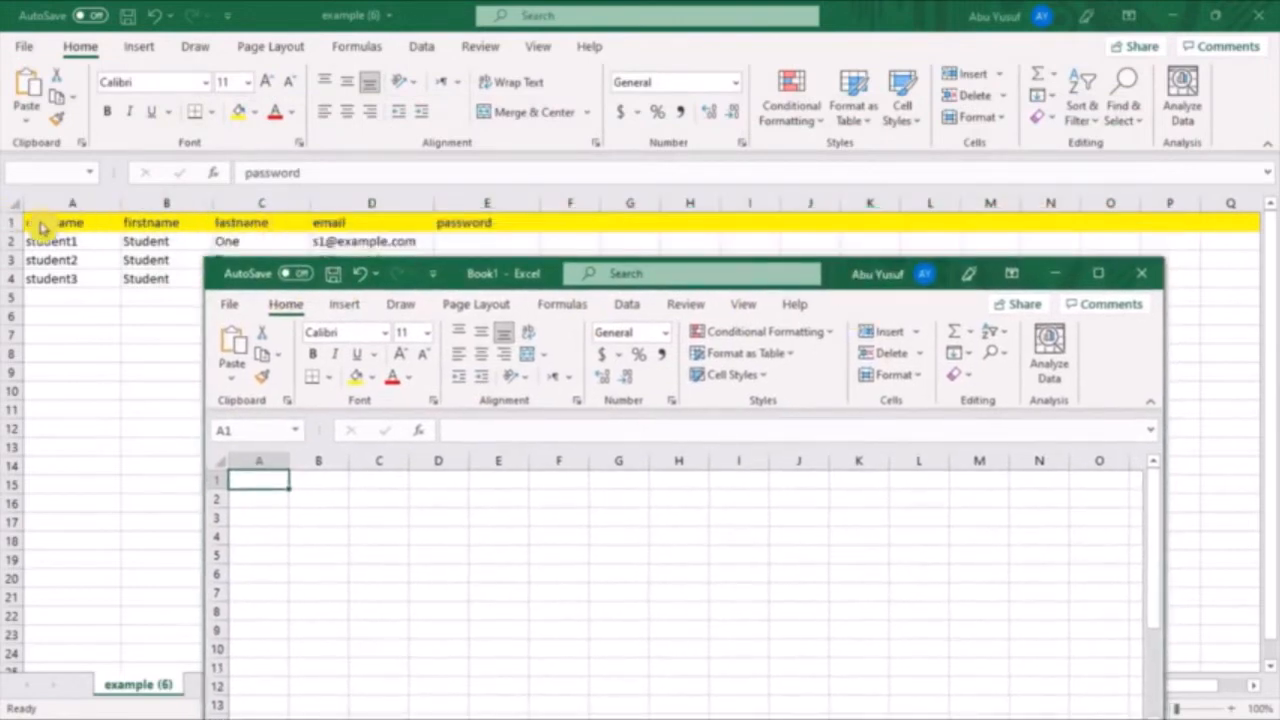
Review the username, firstname, lastname, email and password headings in the example file
click(170, 224)
click(170, 224)
click(262, 223)
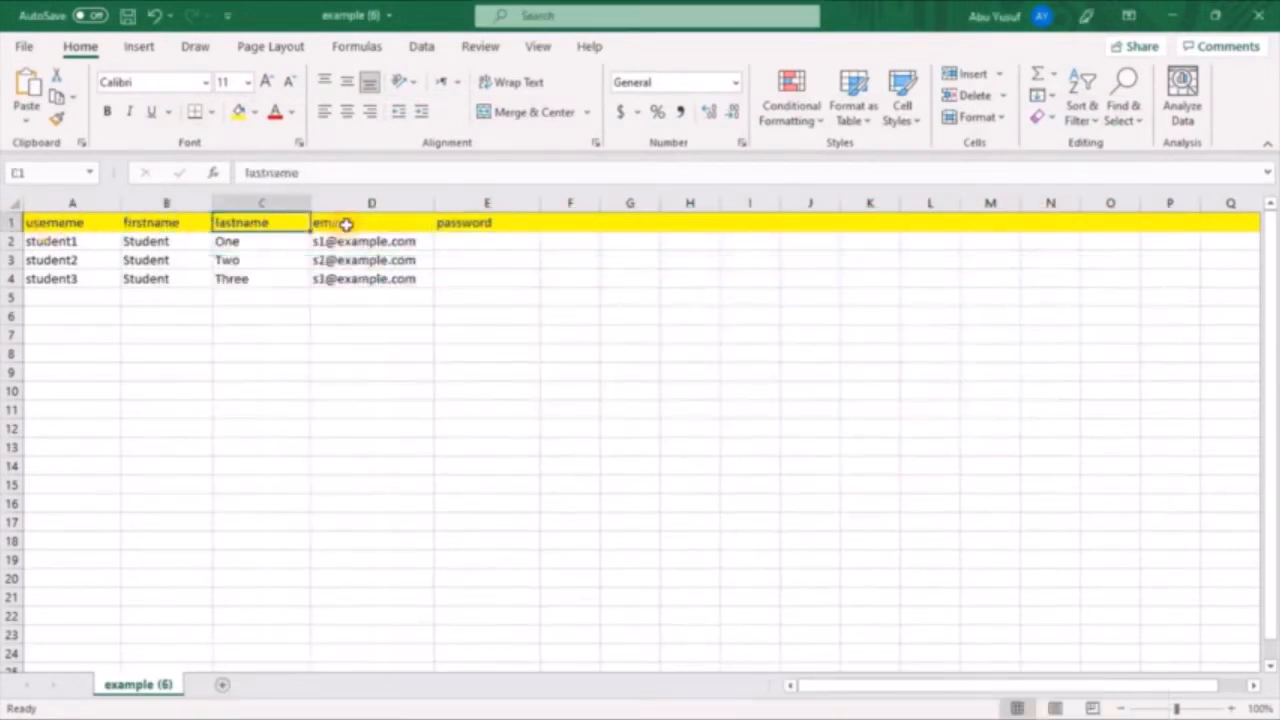
click(372, 223)
click(462, 241)
click(462, 223)
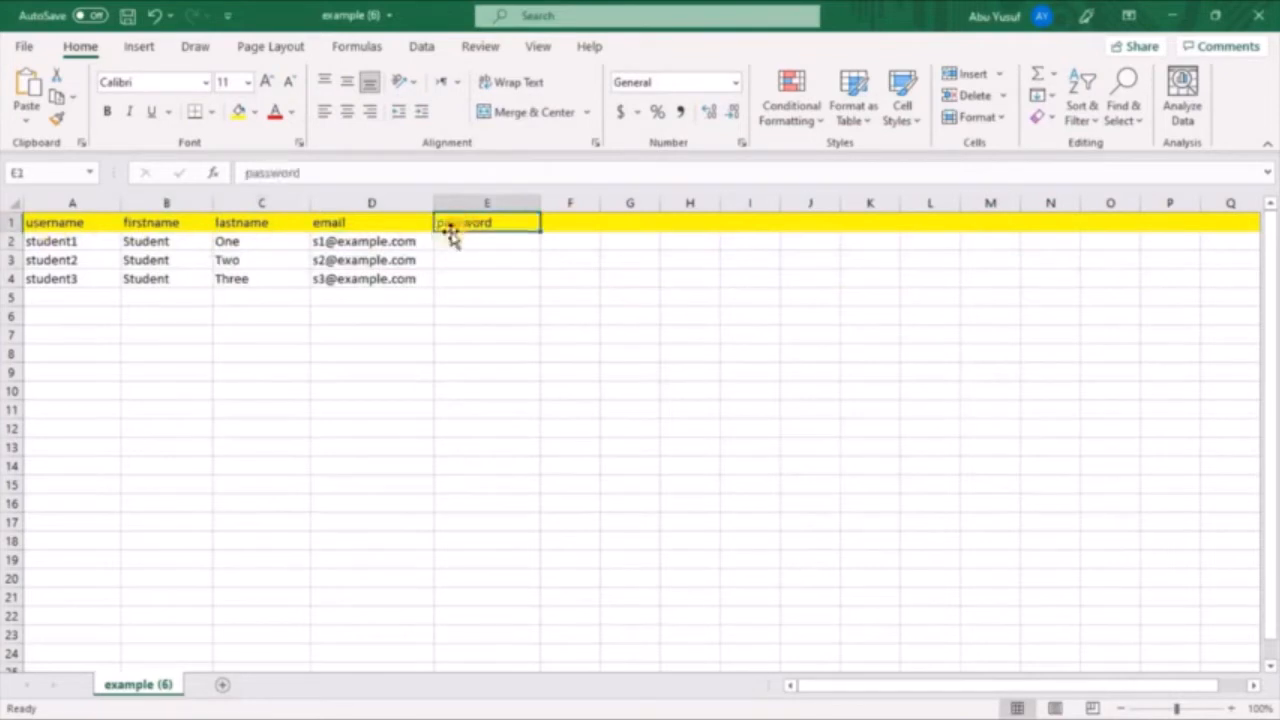
click(62, 240)
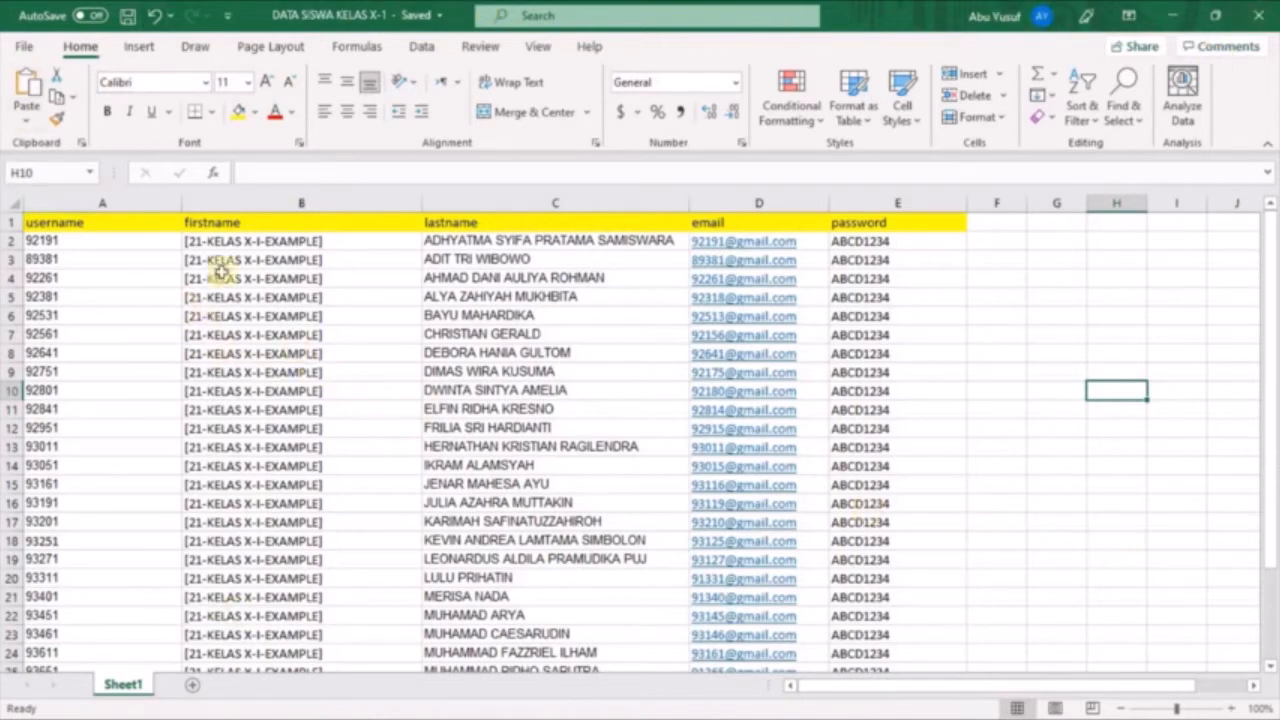
Check the five column headings from username to password in the DATA SISWA KELAS X-1 workbook
click(142, 222)
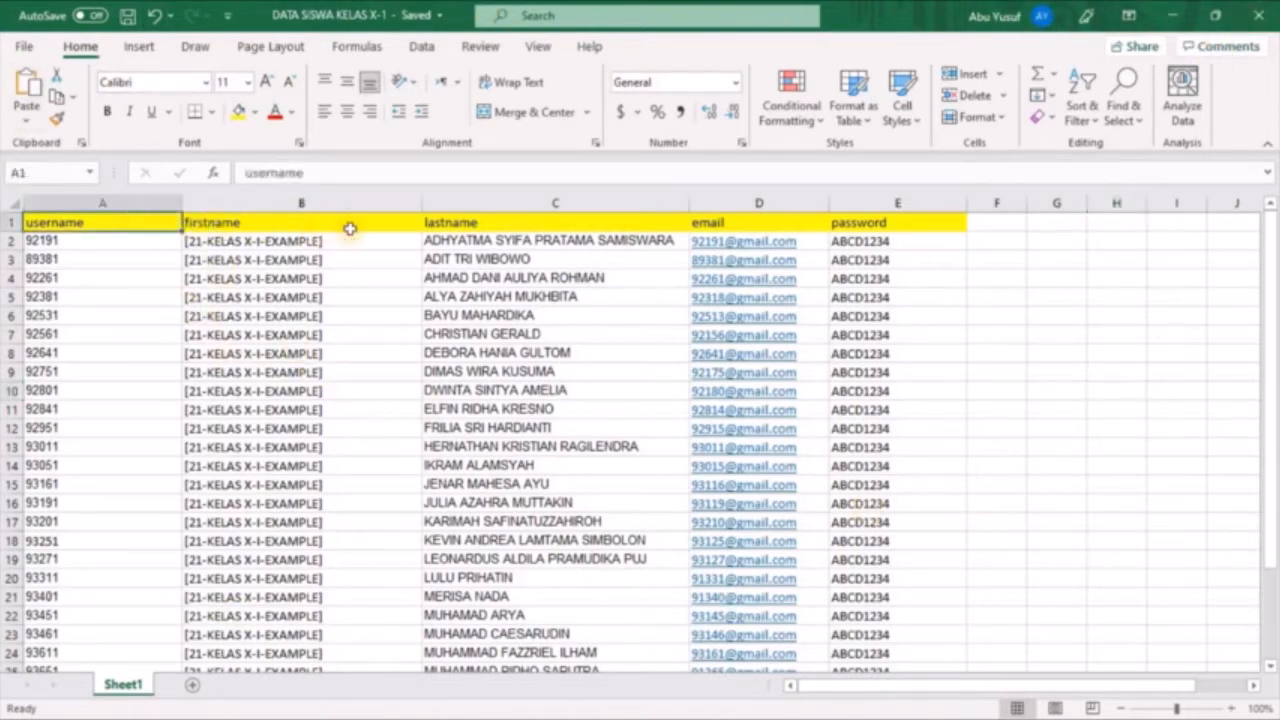
click(380, 226)
click(594, 223)
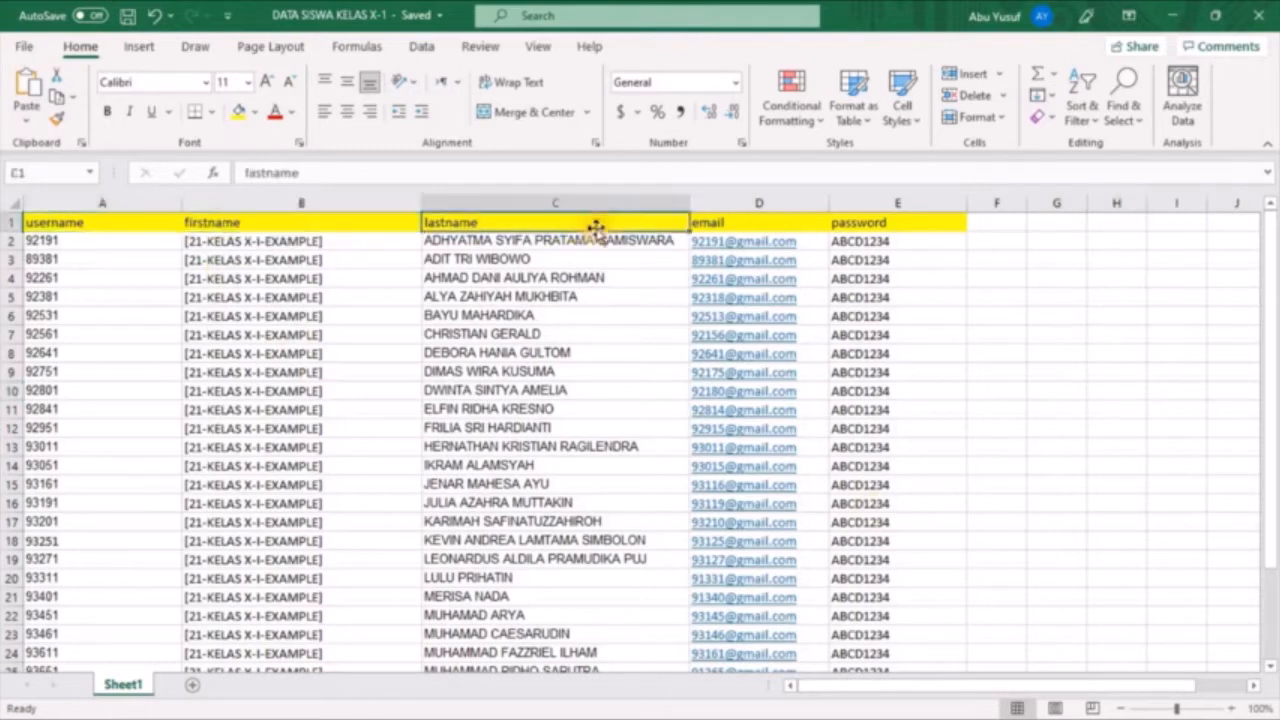
click(776, 220)
click(905, 223)
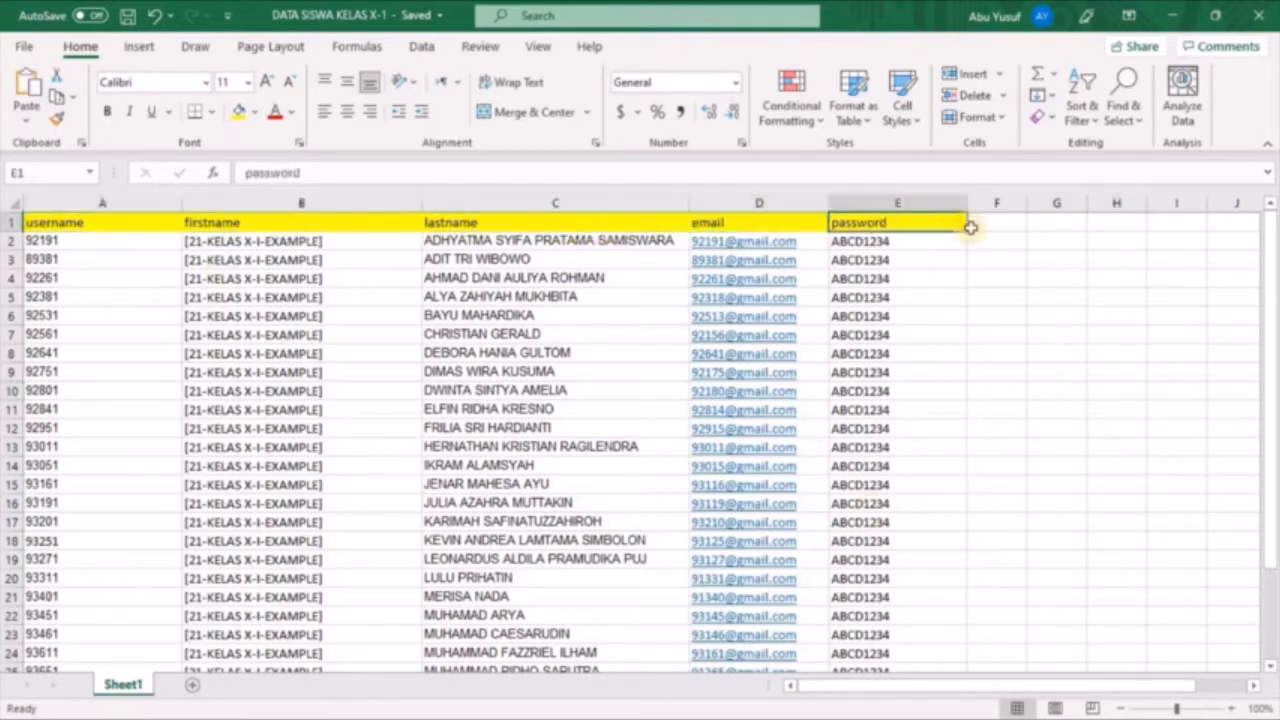
Examine the student number entries in the username column of the DATA SISWA KELAS X-1 workbook
click(128, 225)
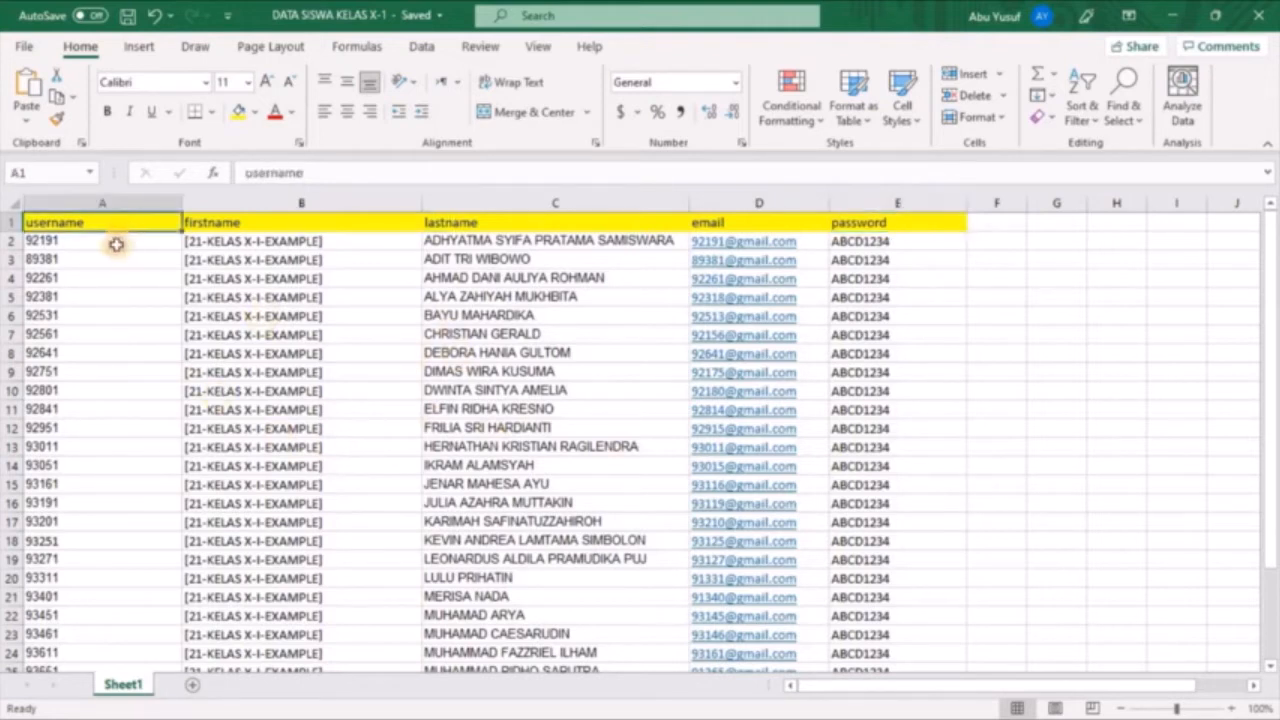
click(116, 244)
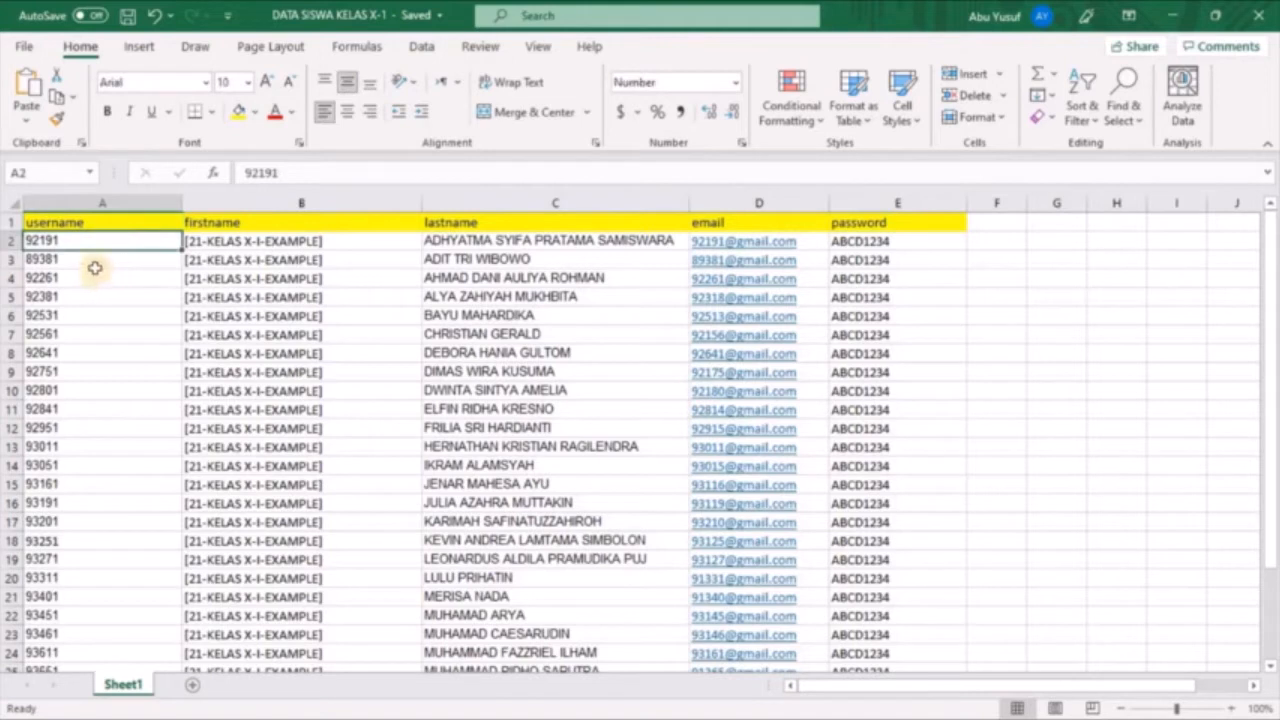
click(95, 263)
click(100, 291)
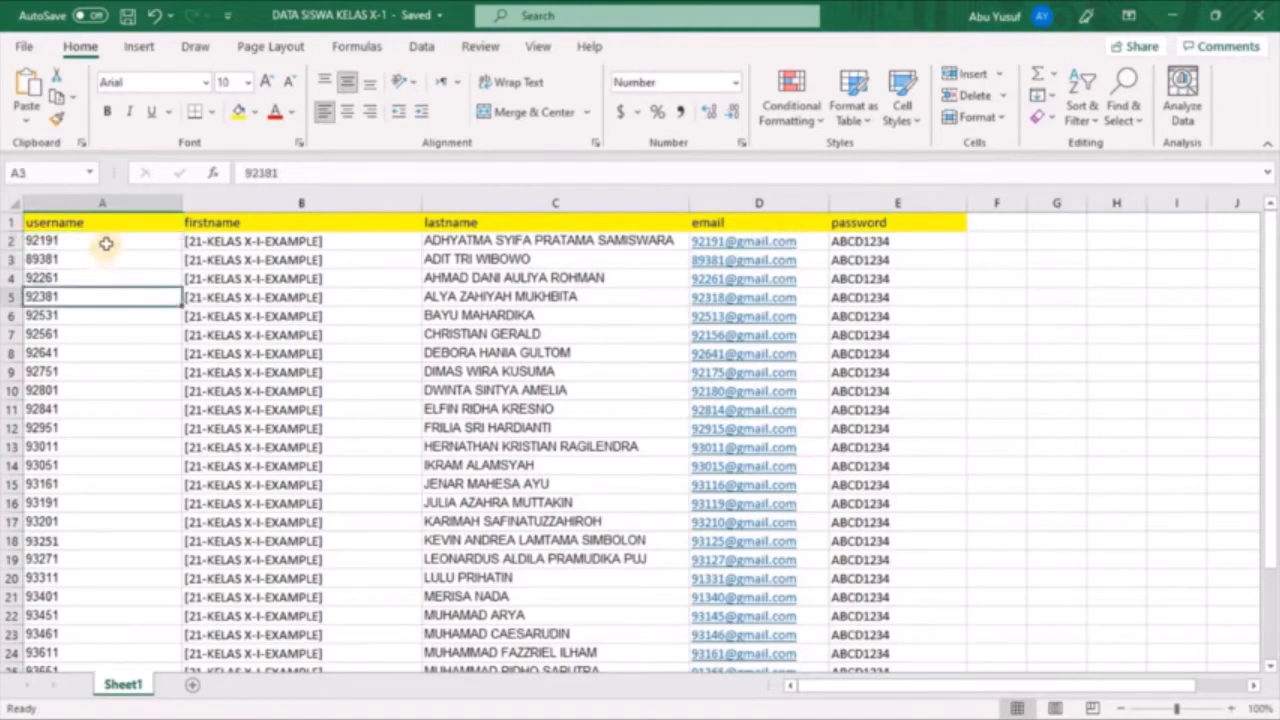
click(106, 244)
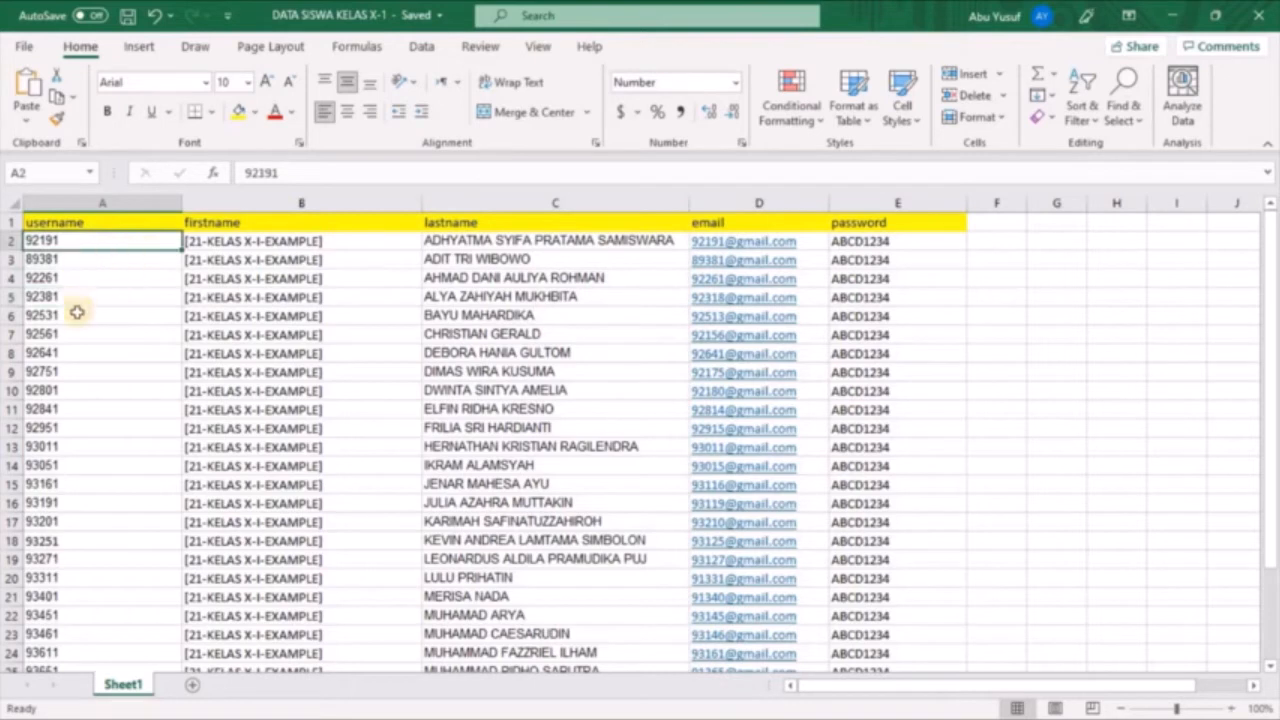
click(87, 262)
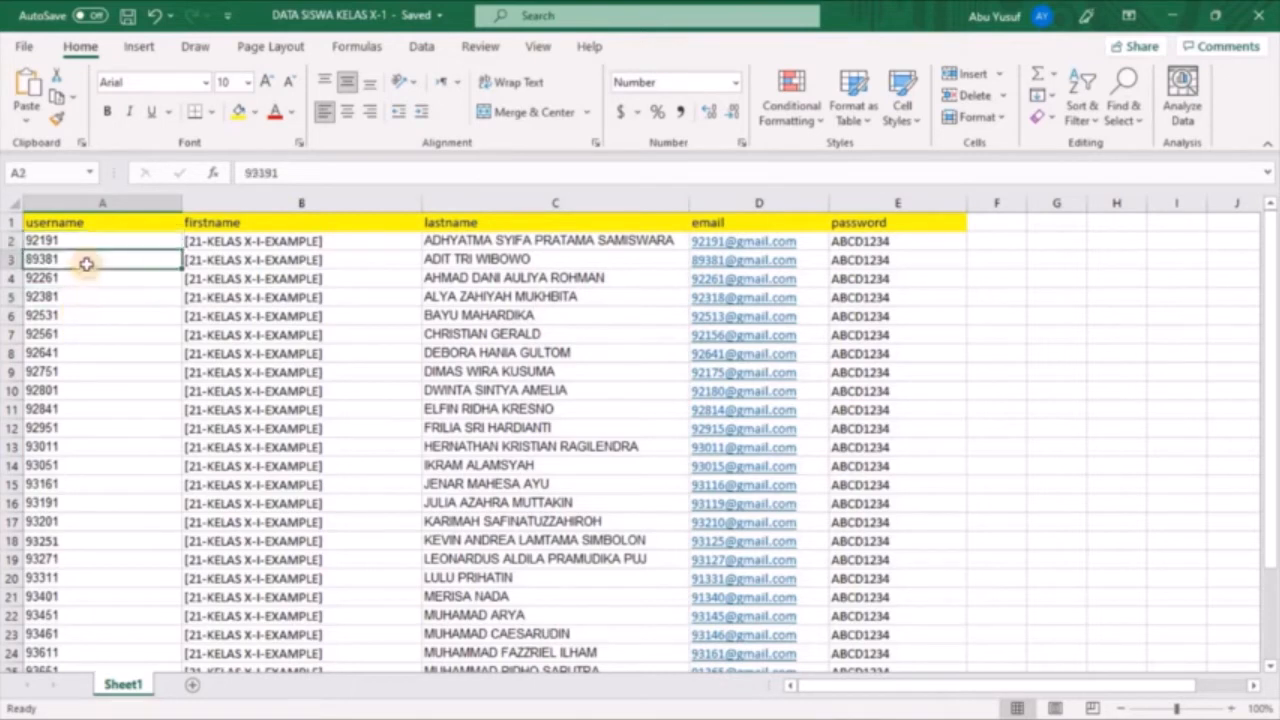
click(94, 283)
click(94, 300)
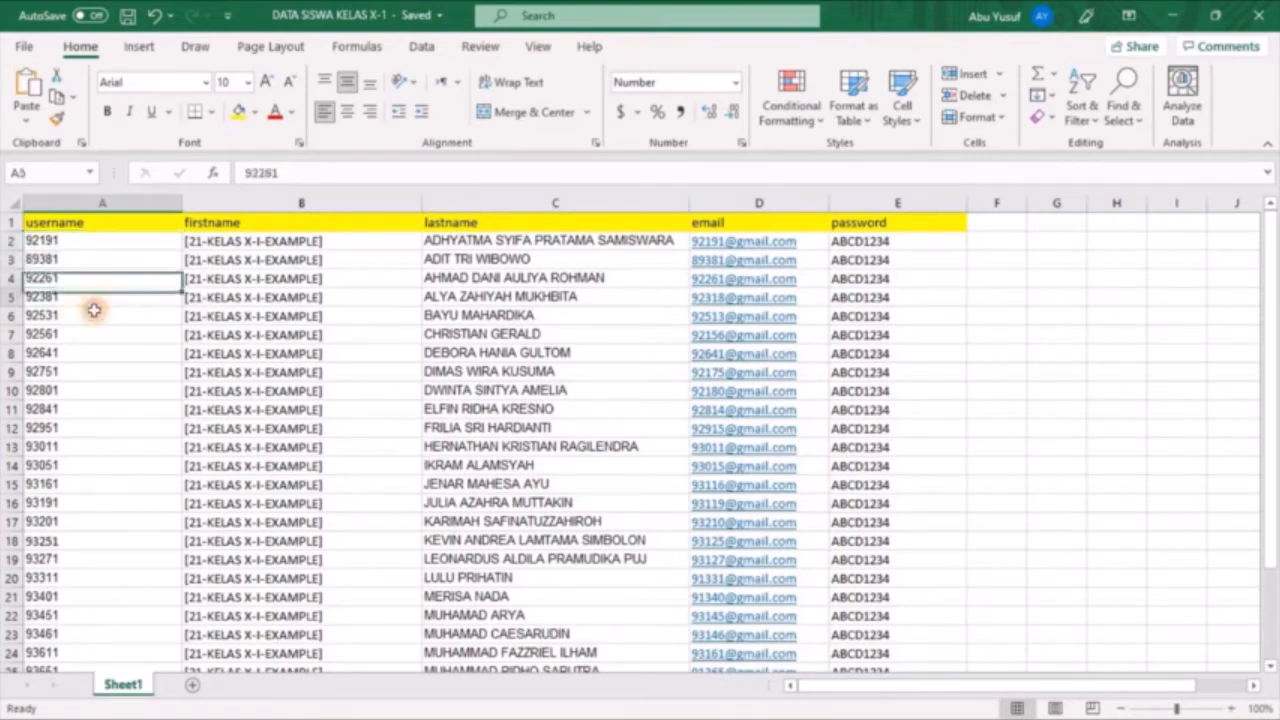
click(91, 356)
click(111, 496)
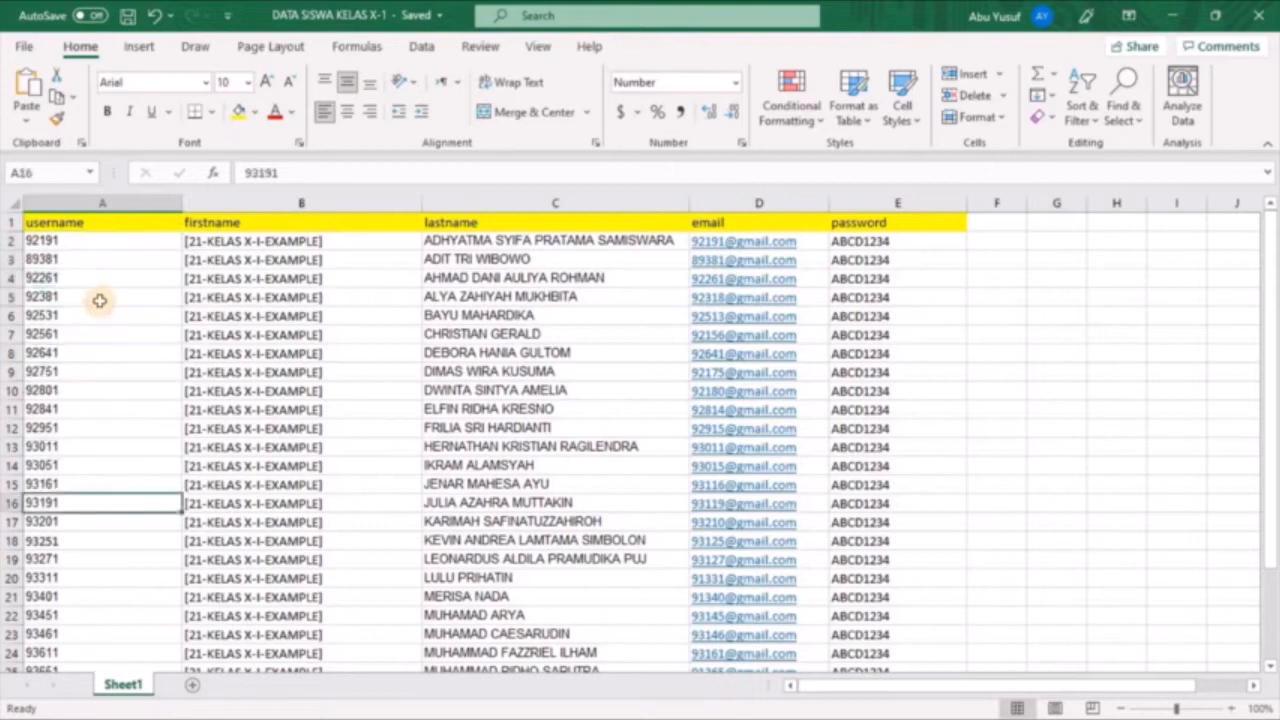
click(91, 246)
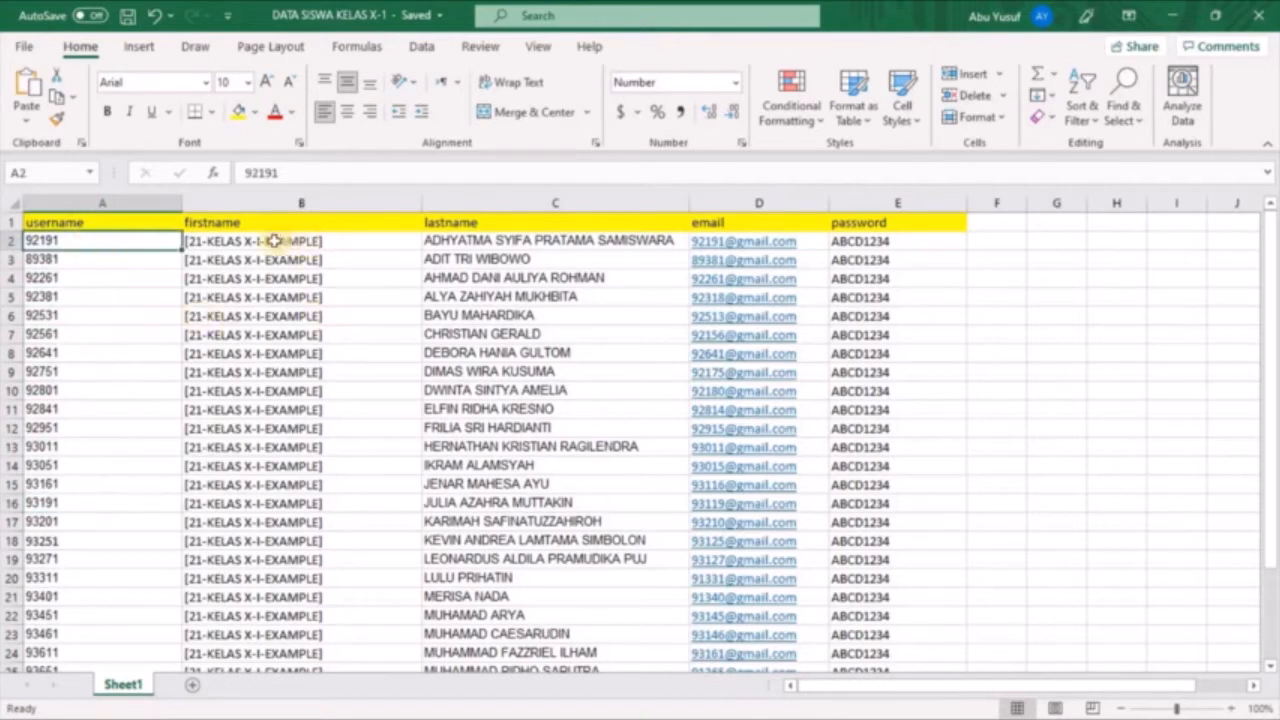
Examine the parts of the [21-KELAS X-I-EXAMPLE] label in firstname cell B2, including its EXAMPLE suffix
click(357, 246)
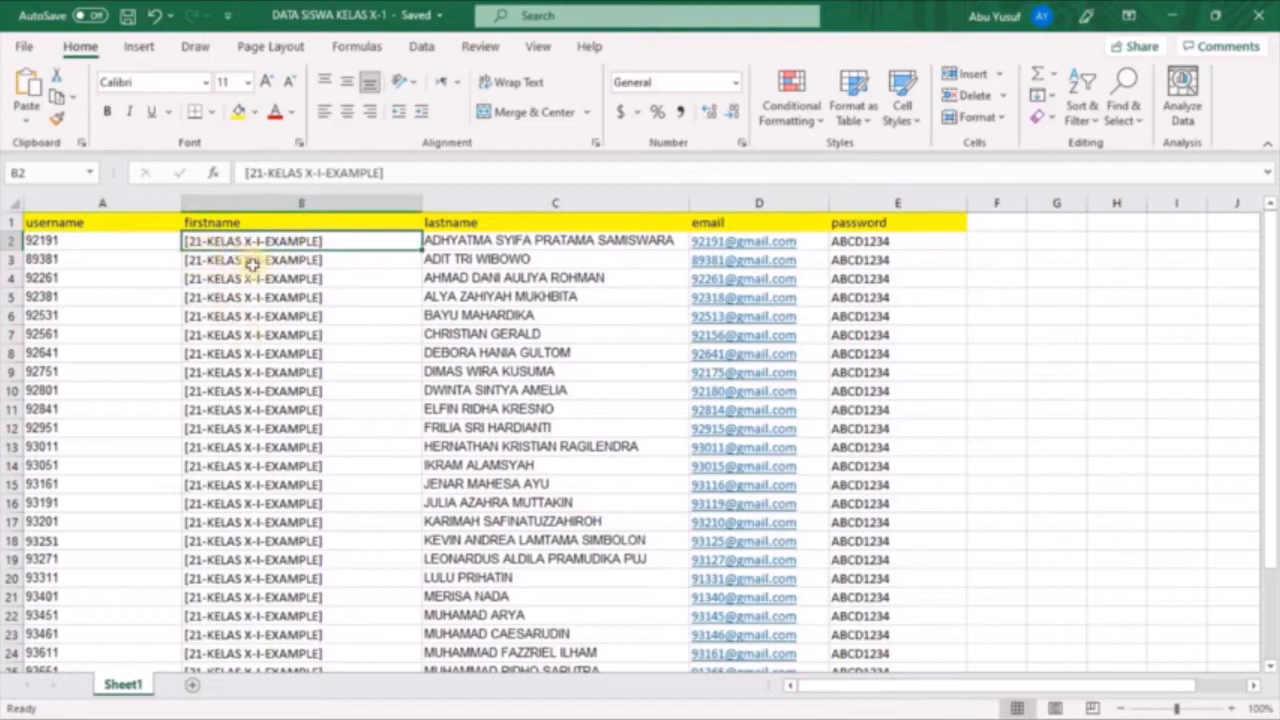
double_click(203, 242)
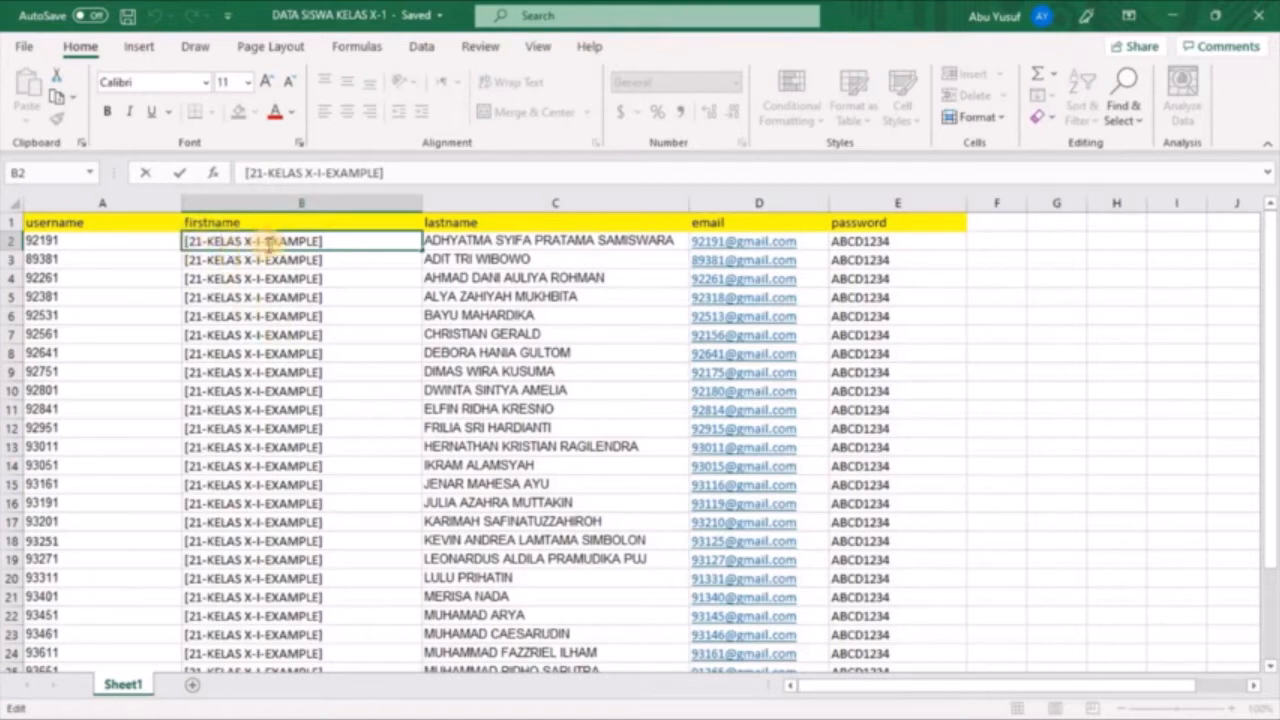
drag(262, 241, 342, 248)
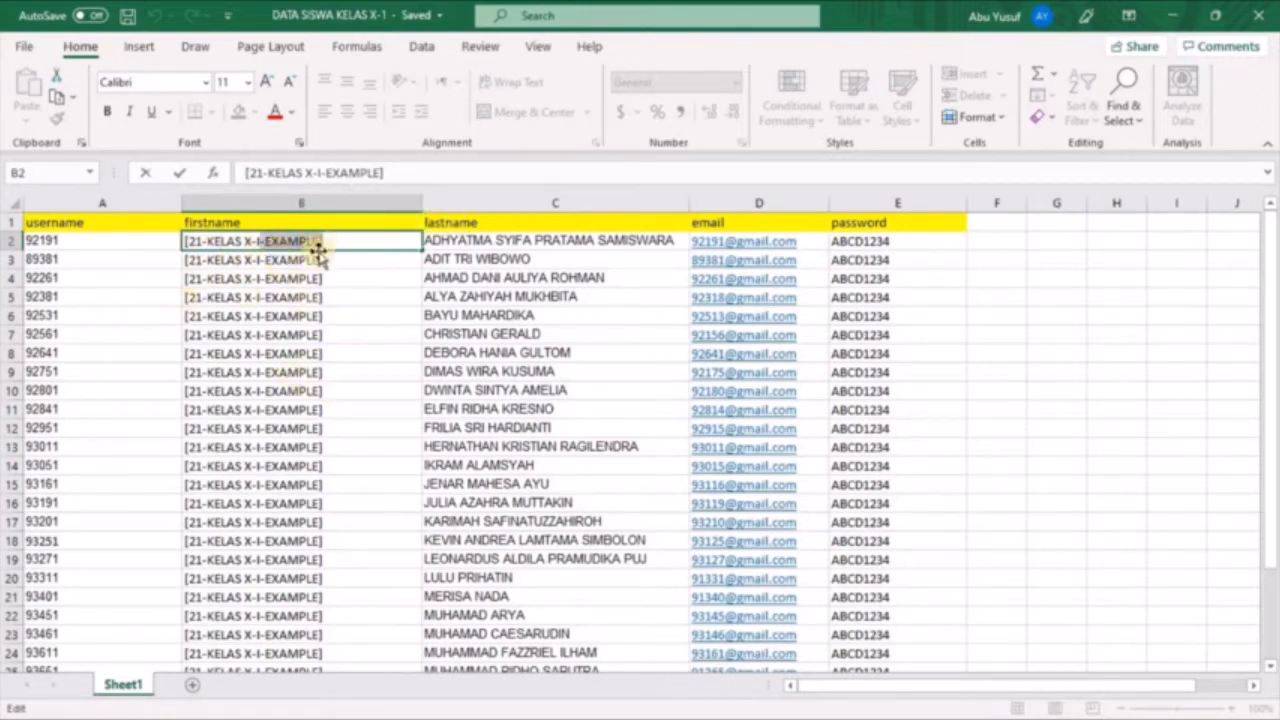
click(330, 303)
click(343, 243)
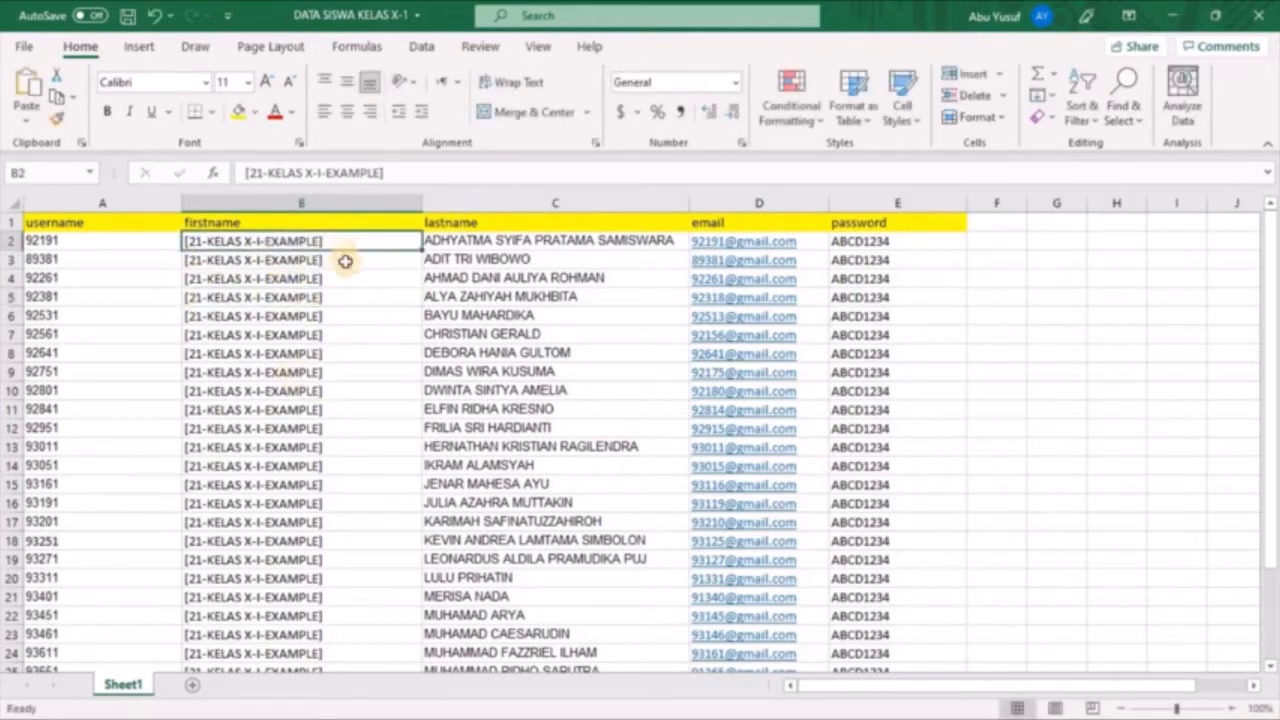
Check that the class label repeats down the firstname column in cells B3 to B8
click(345, 263)
click(346, 281)
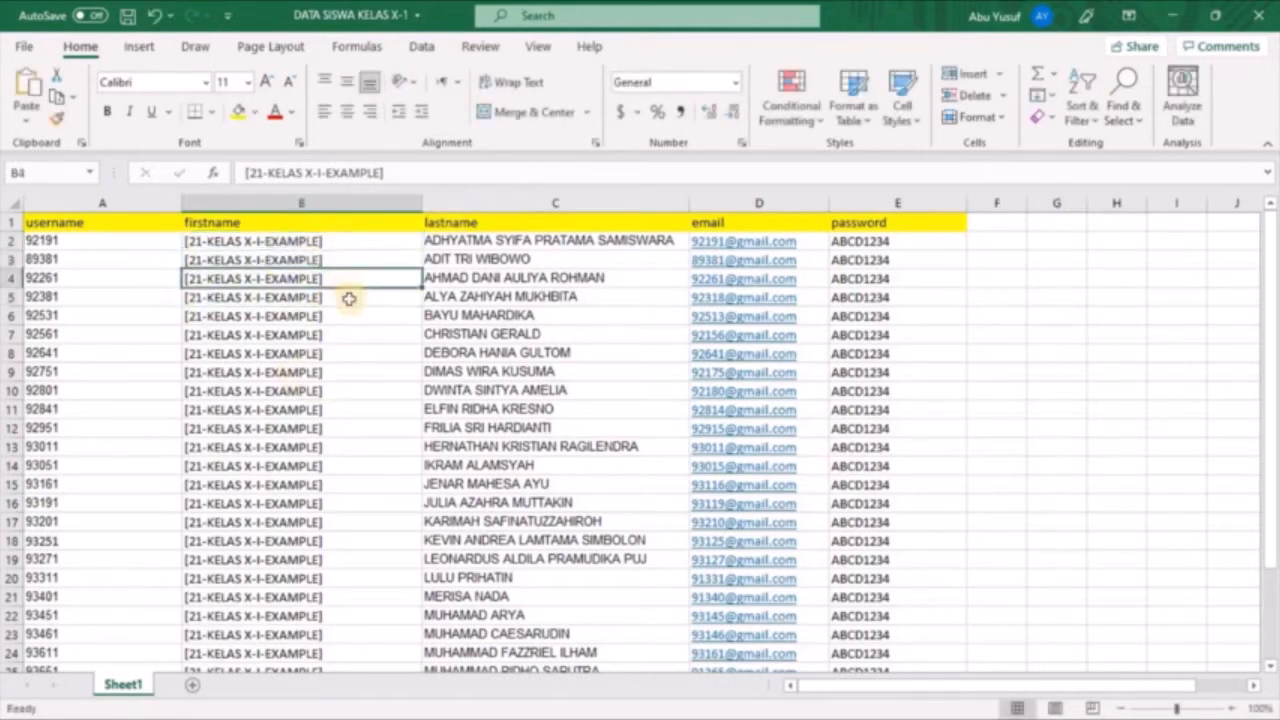
click(349, 297)
click(354, 317)
click(354, 317)
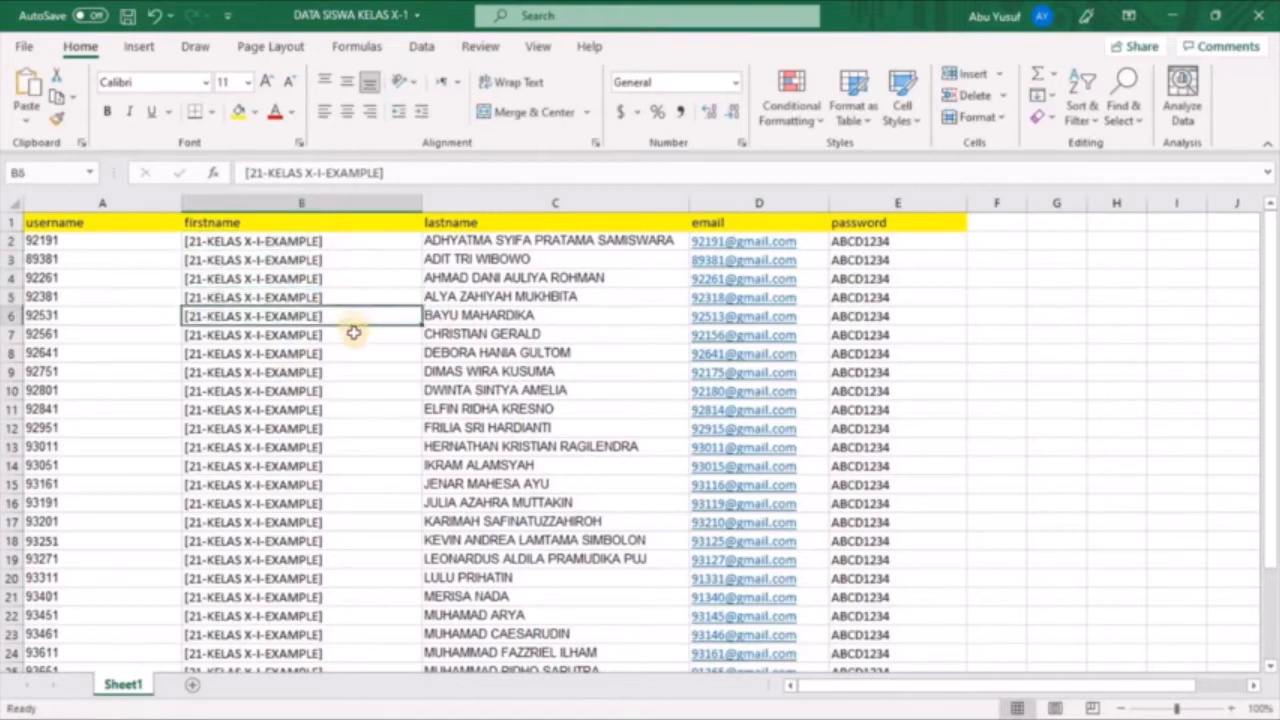
click(352, 336)
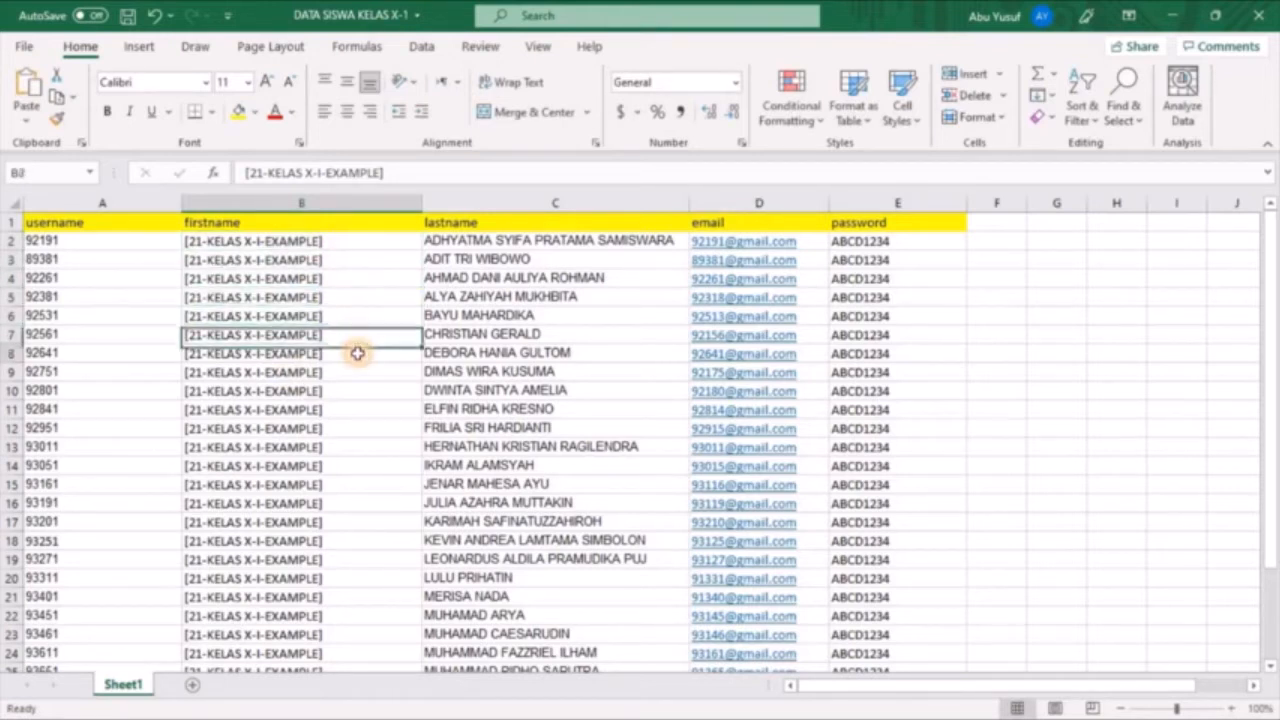
click(355, 352)
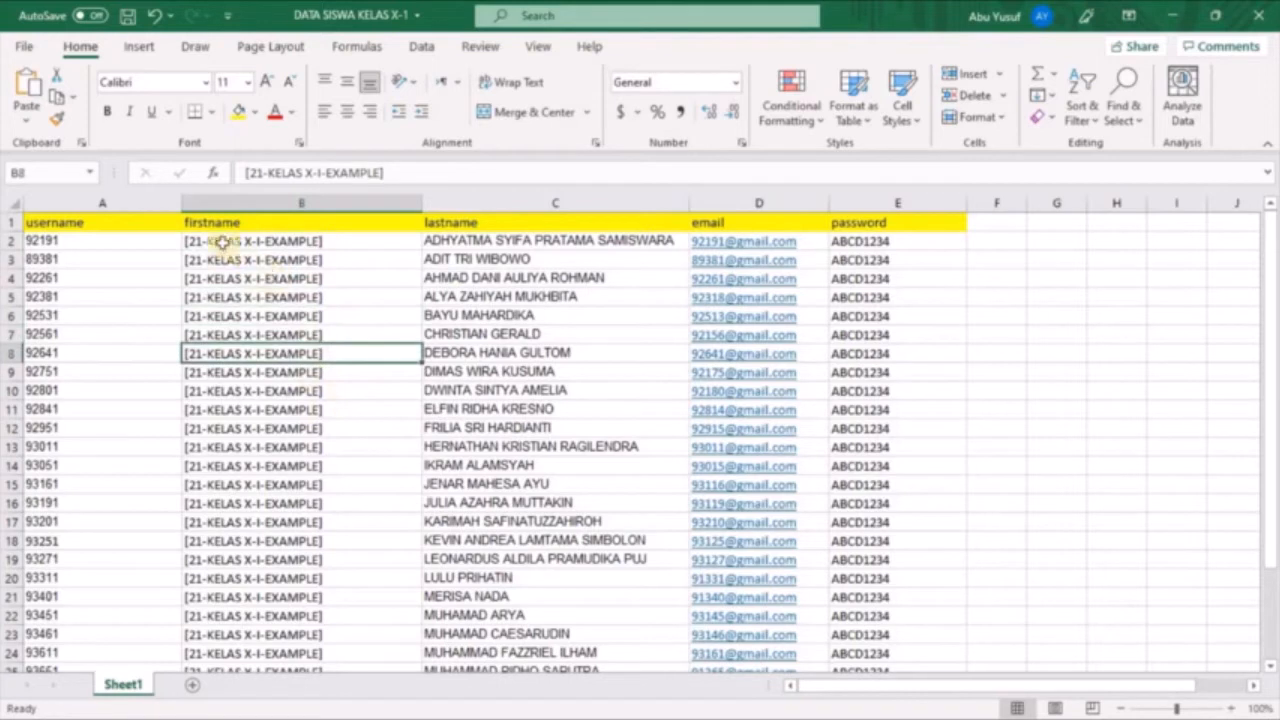
Compare the firstname labels again from cell B2 down to B10, row by row
click(340, 244)
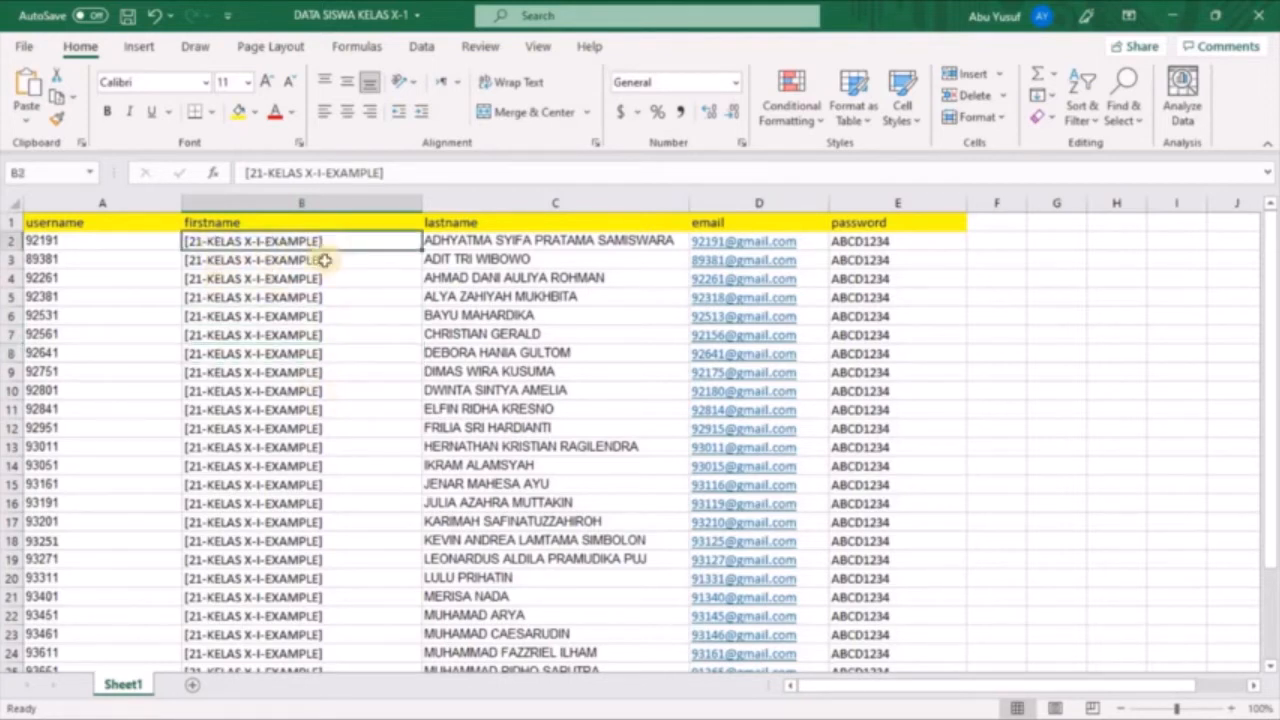
click(253, 260)
click(252, 281)
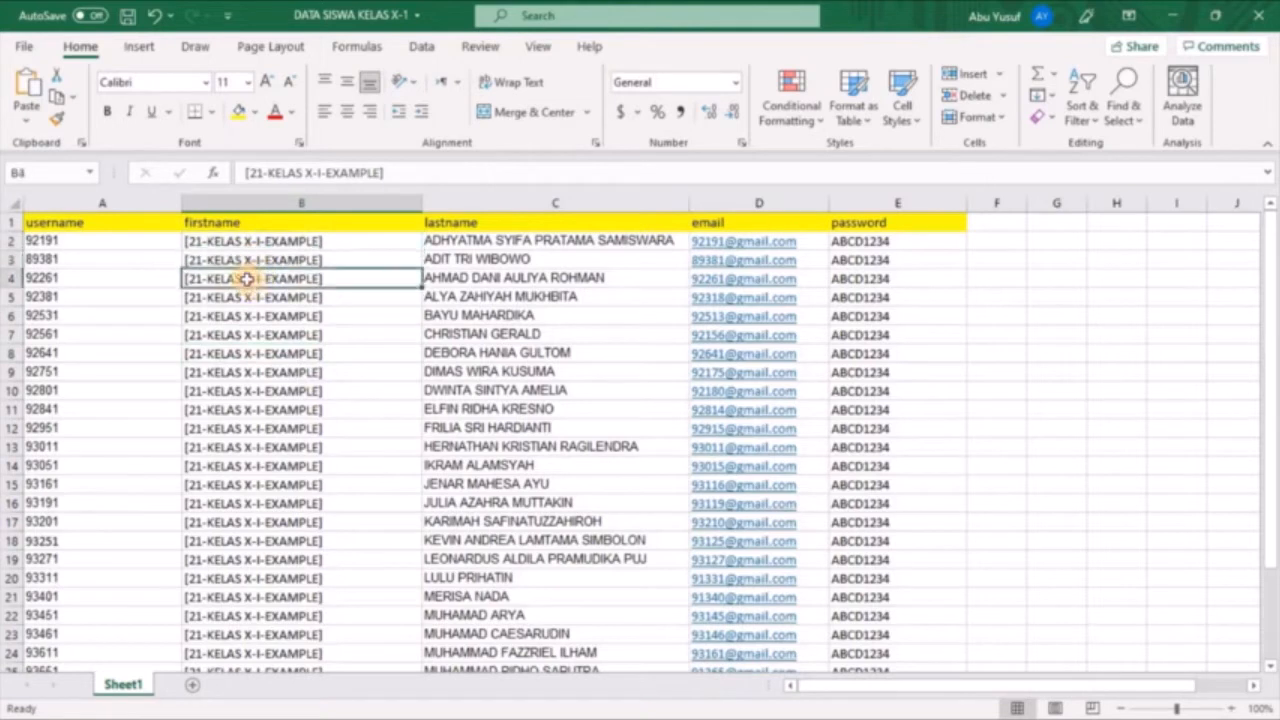
click(241, 298)
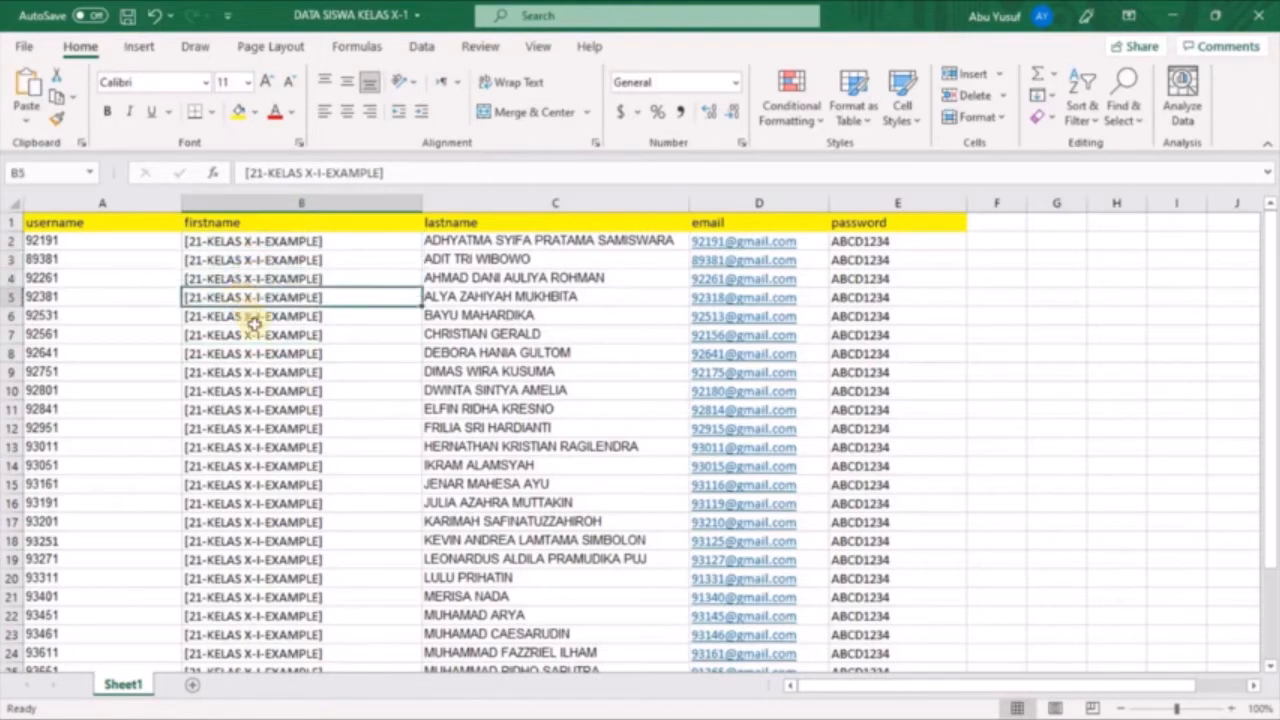
click(318, 316)
click(320, 336)
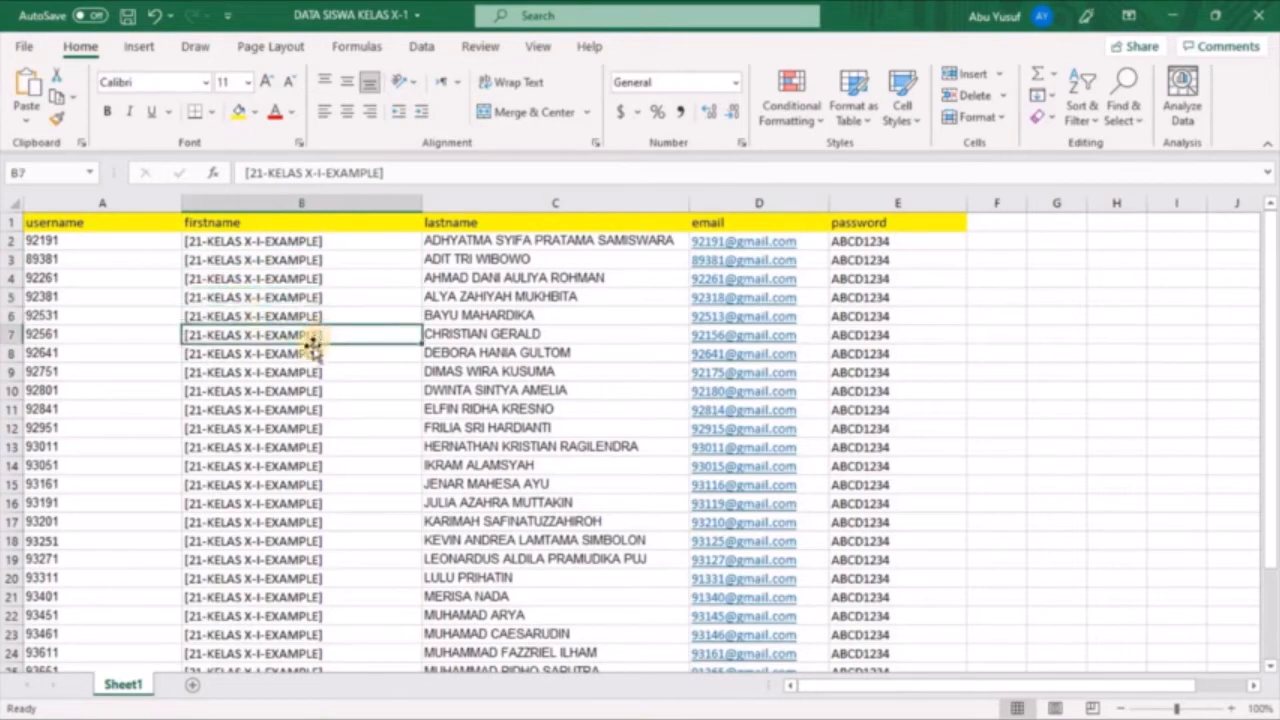
click(311, 352)
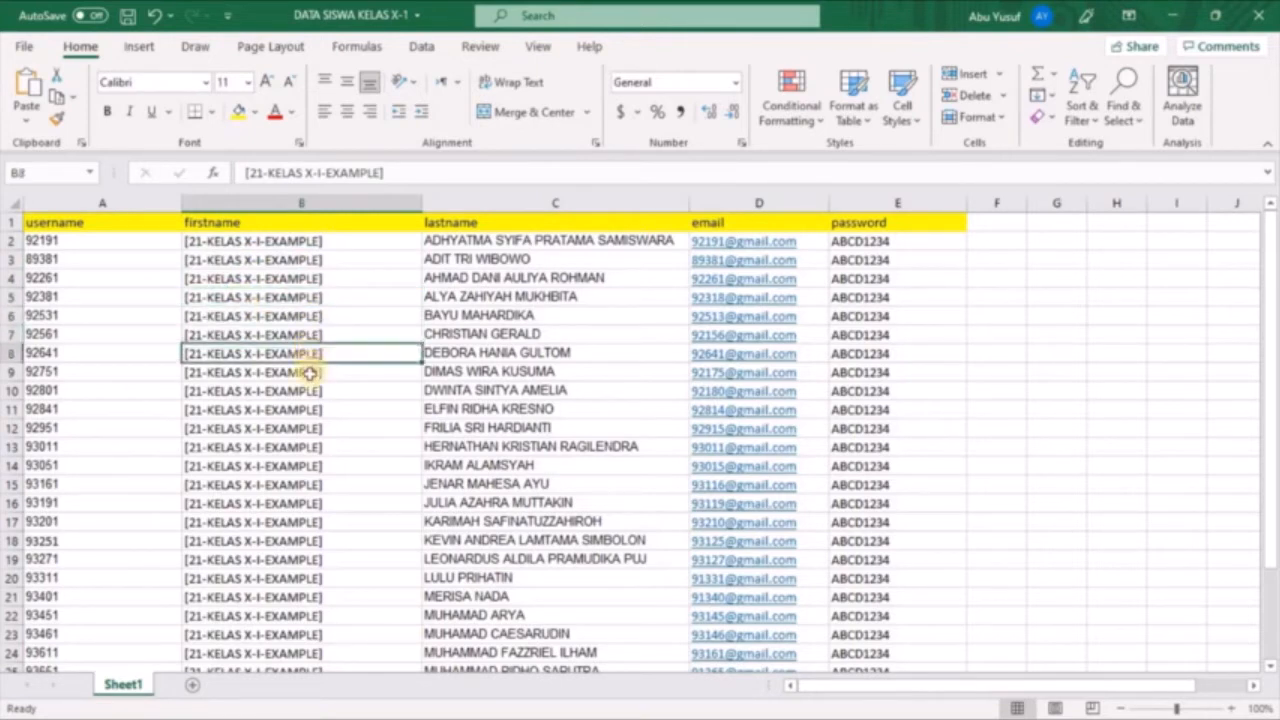
click(310, 372)
click(339, 391)
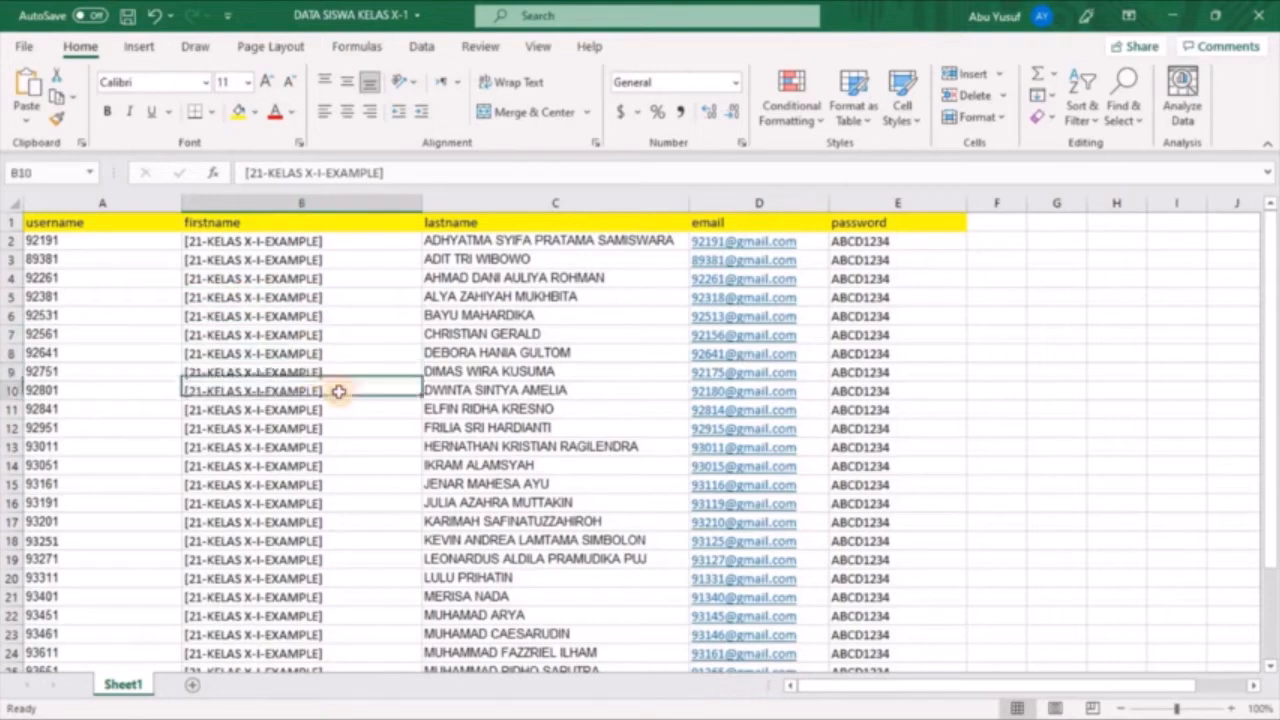
Inspect the 21-KELAS X-I part of the label in firstname cell B2 and compare it with the rows below
click(222, 246)
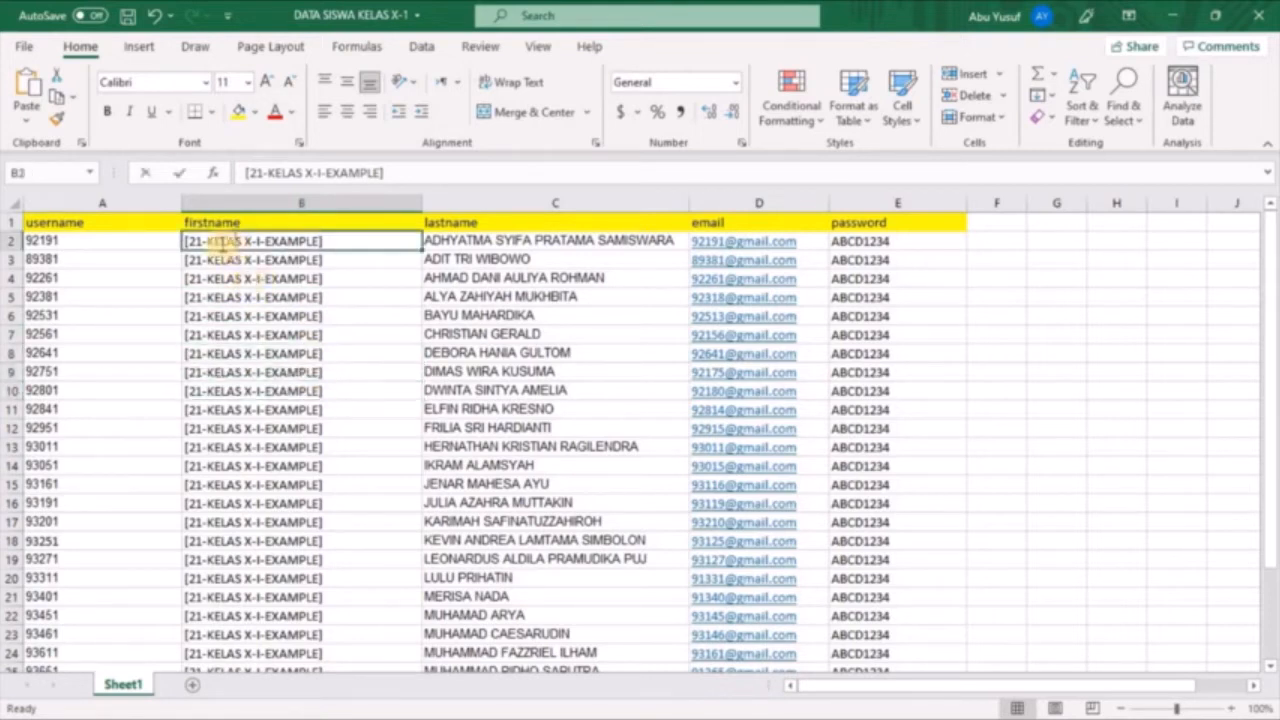
double_click(203, 242)
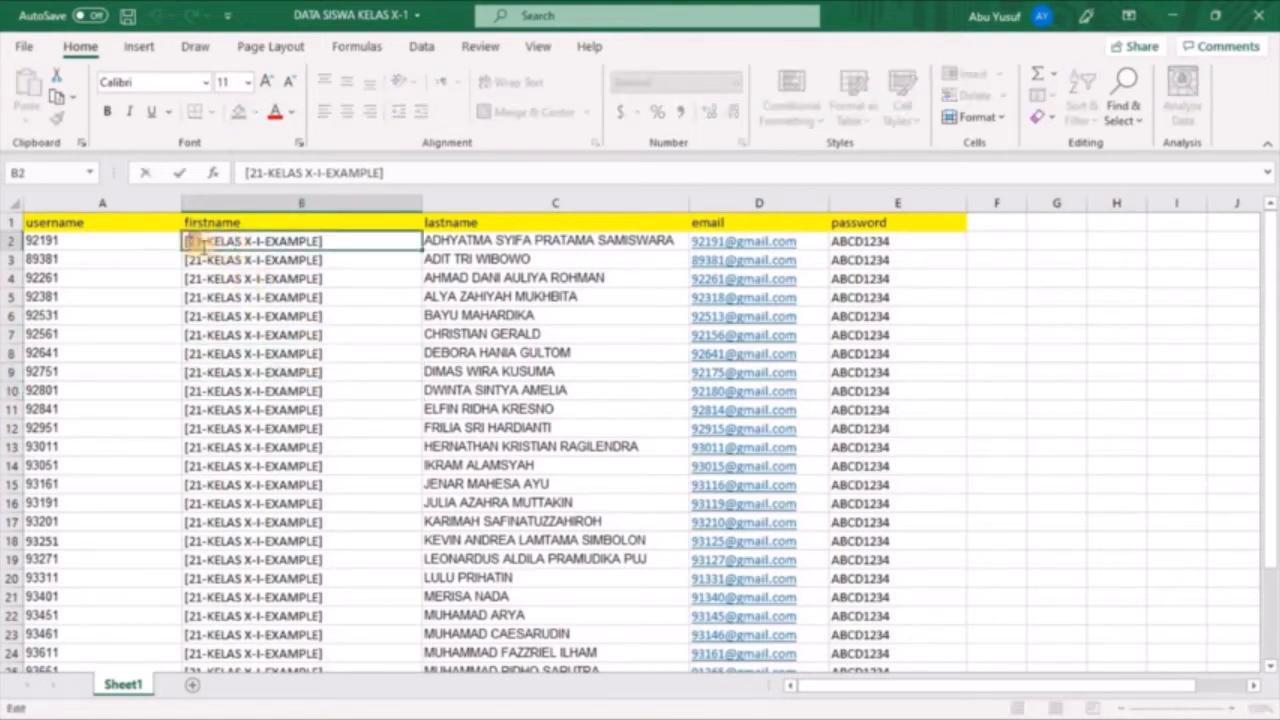
drag(185, 242, 286, 257)
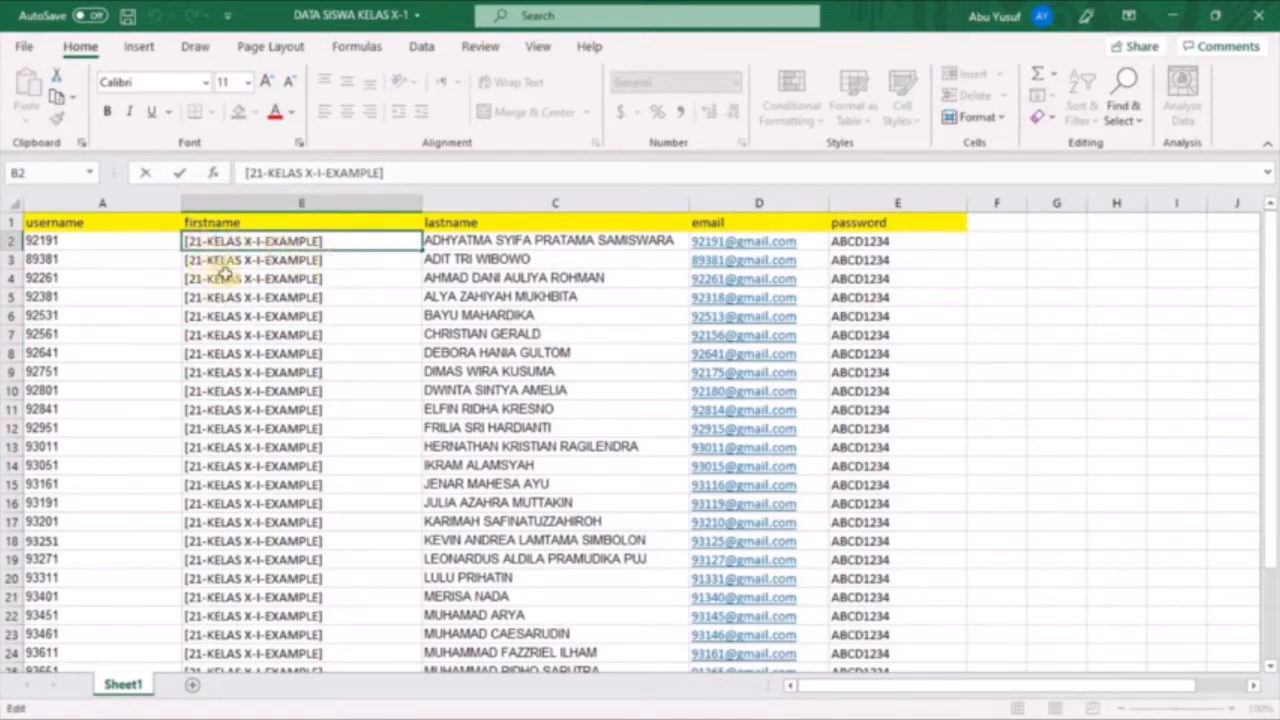
click(334, 262)
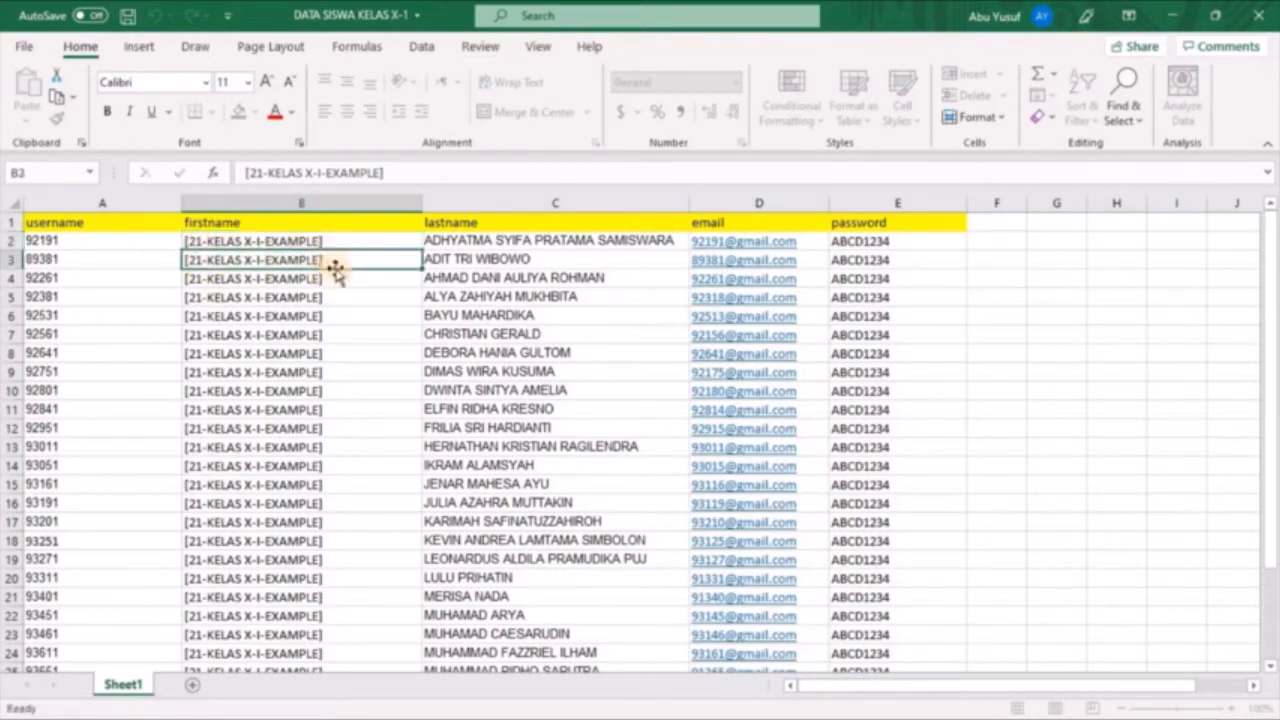
click(345, 280)
click(352, 296)
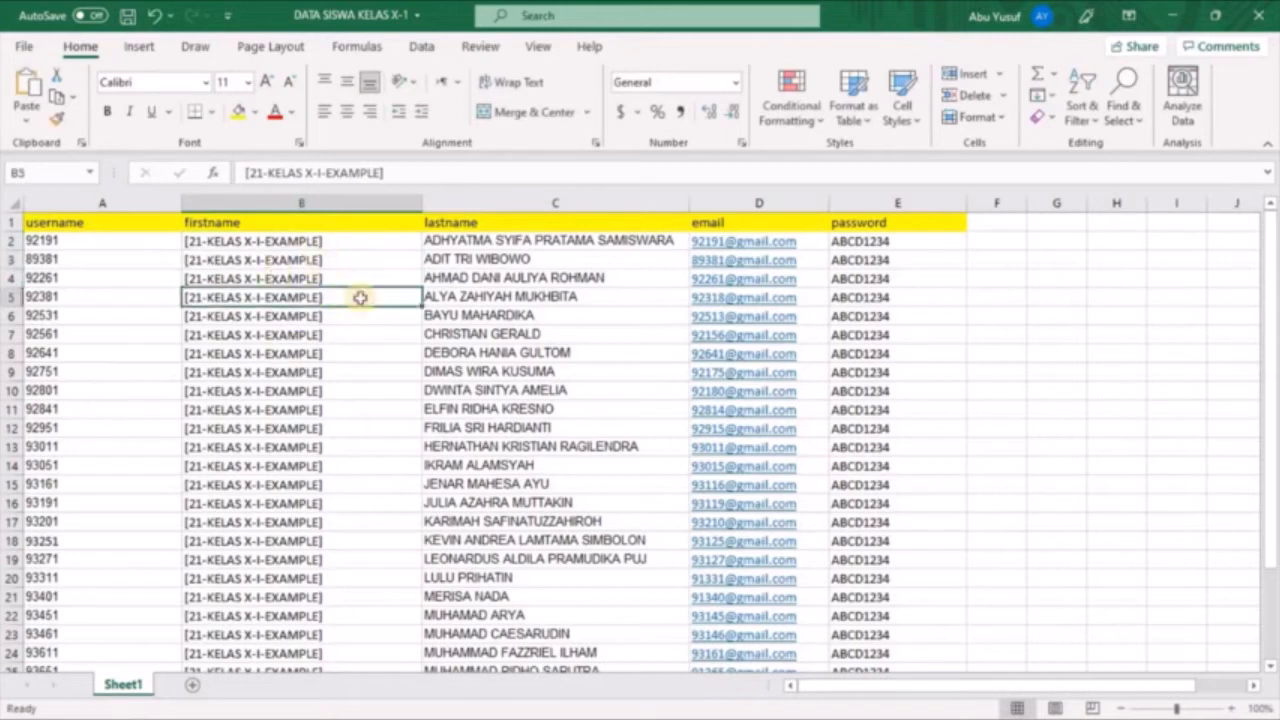
Inspect the EXAMPLE part of the label in firstname cell B2 without changing the cell
click(200, 243)
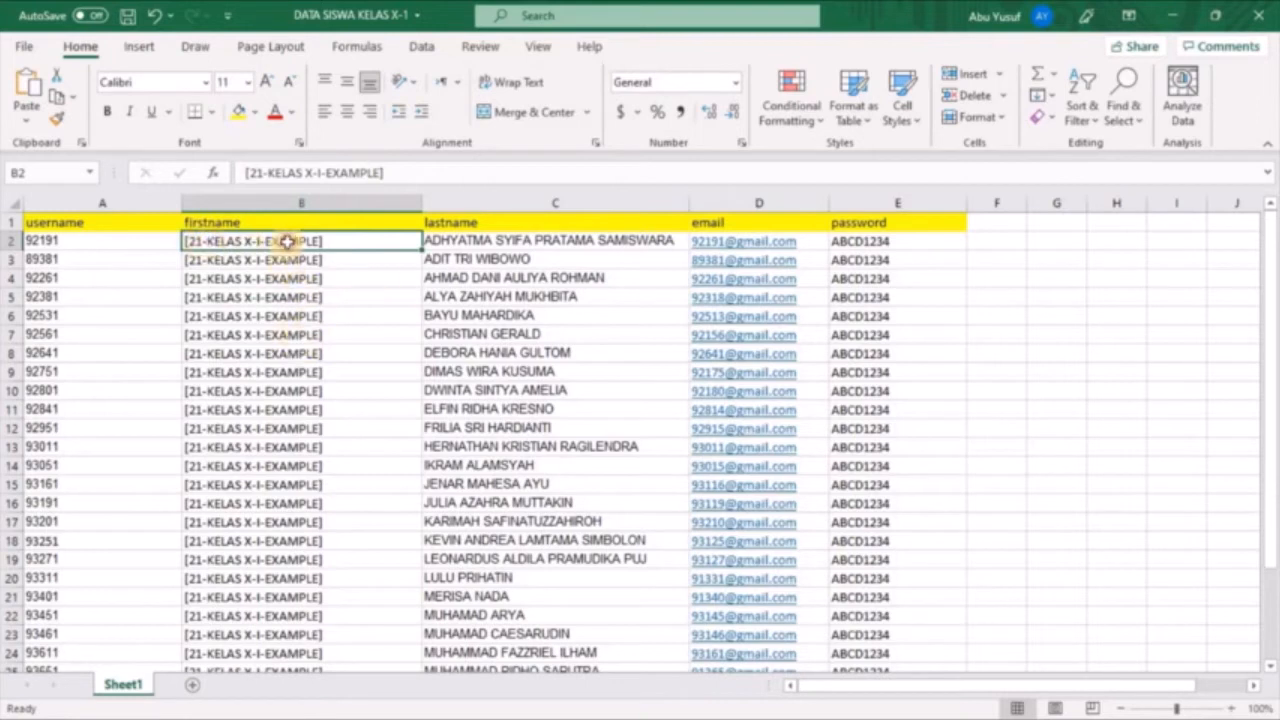
double_click(286, 241)
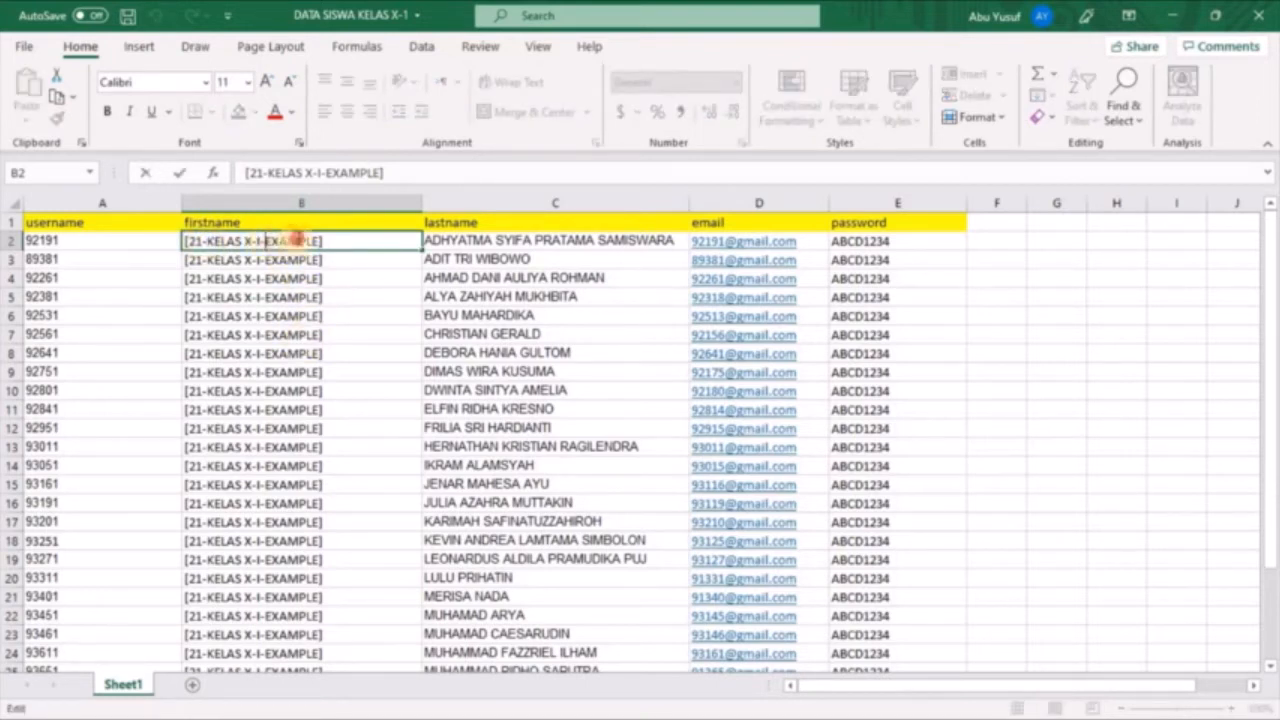
double_click(293, 241)
click(289, 331)
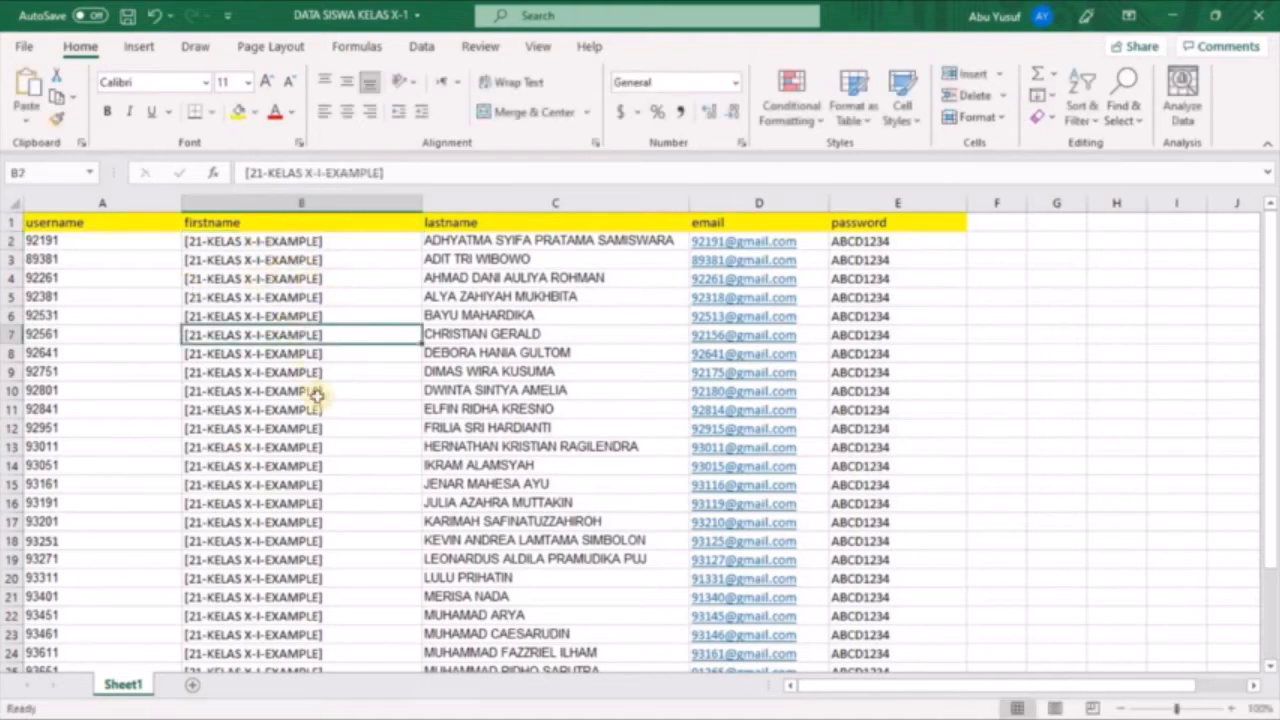
Look over the students' full names in the lastname column, from C2 to C6
click(492, 242)
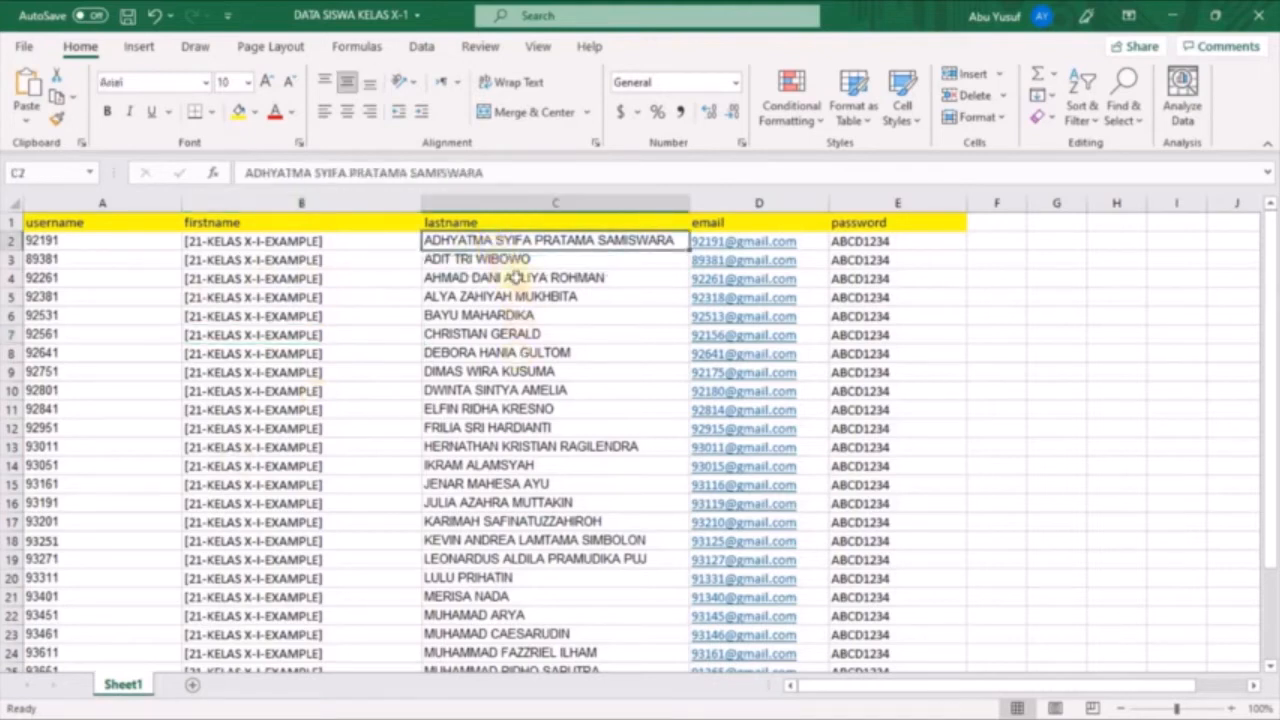
click(514, 279)
click(512, 316)
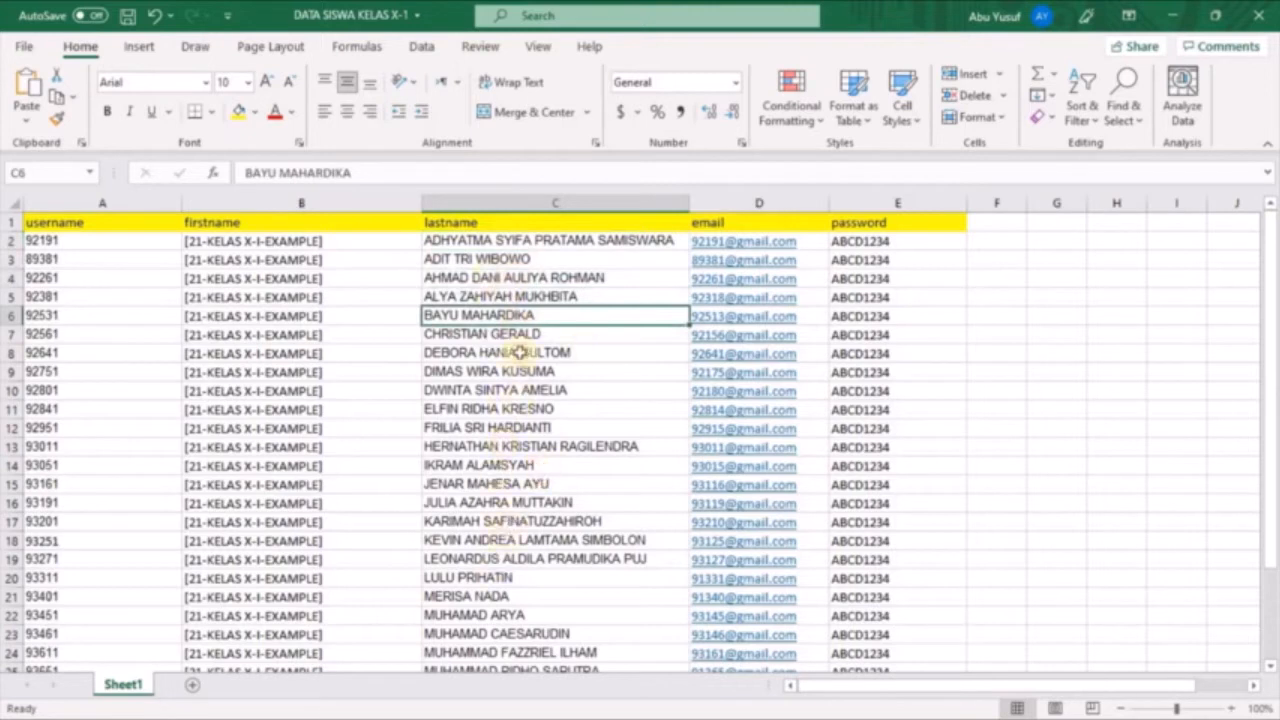
Examine the email column, from its heading through the student addresses down to row 12
click(803, 218)
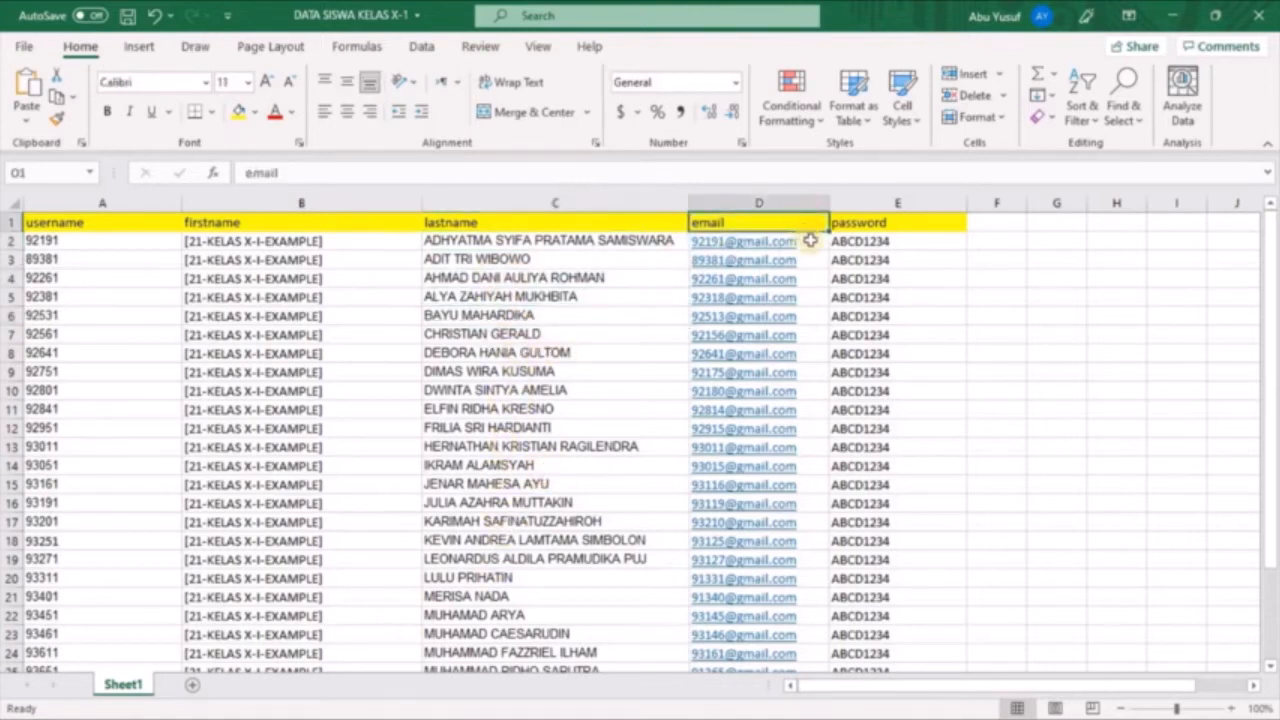
click(818, 241)
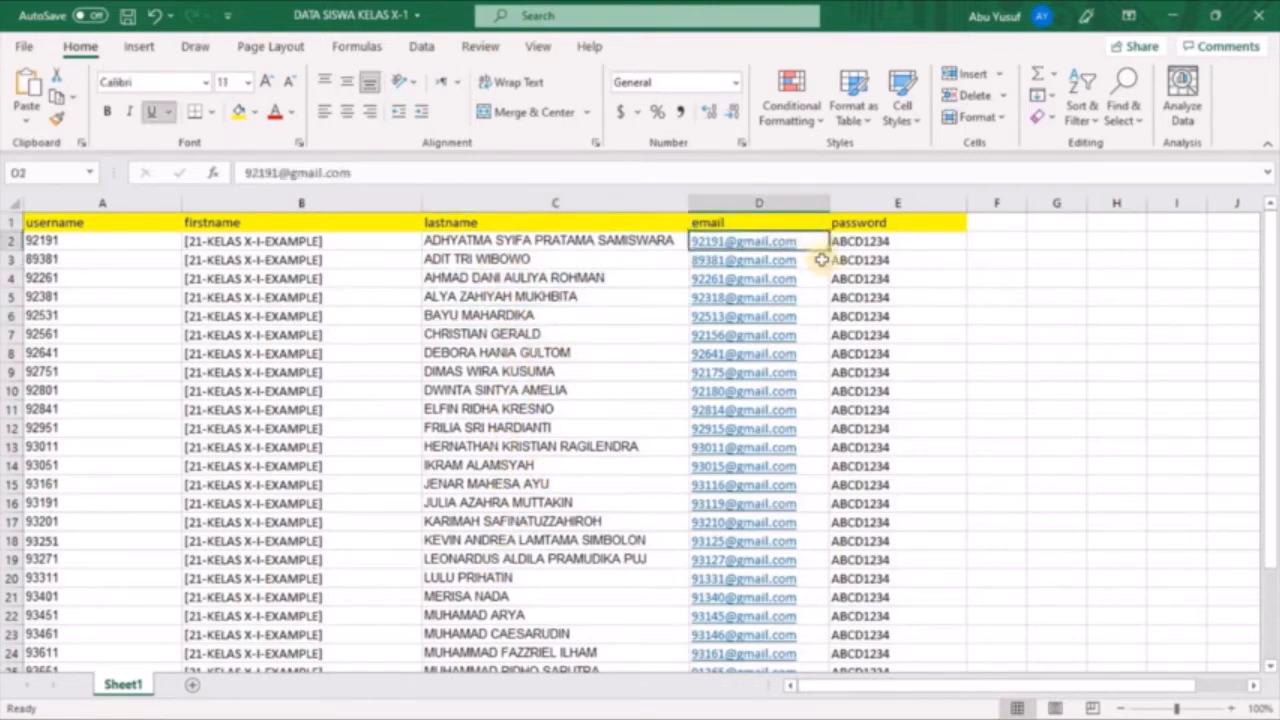
click(821, 260)
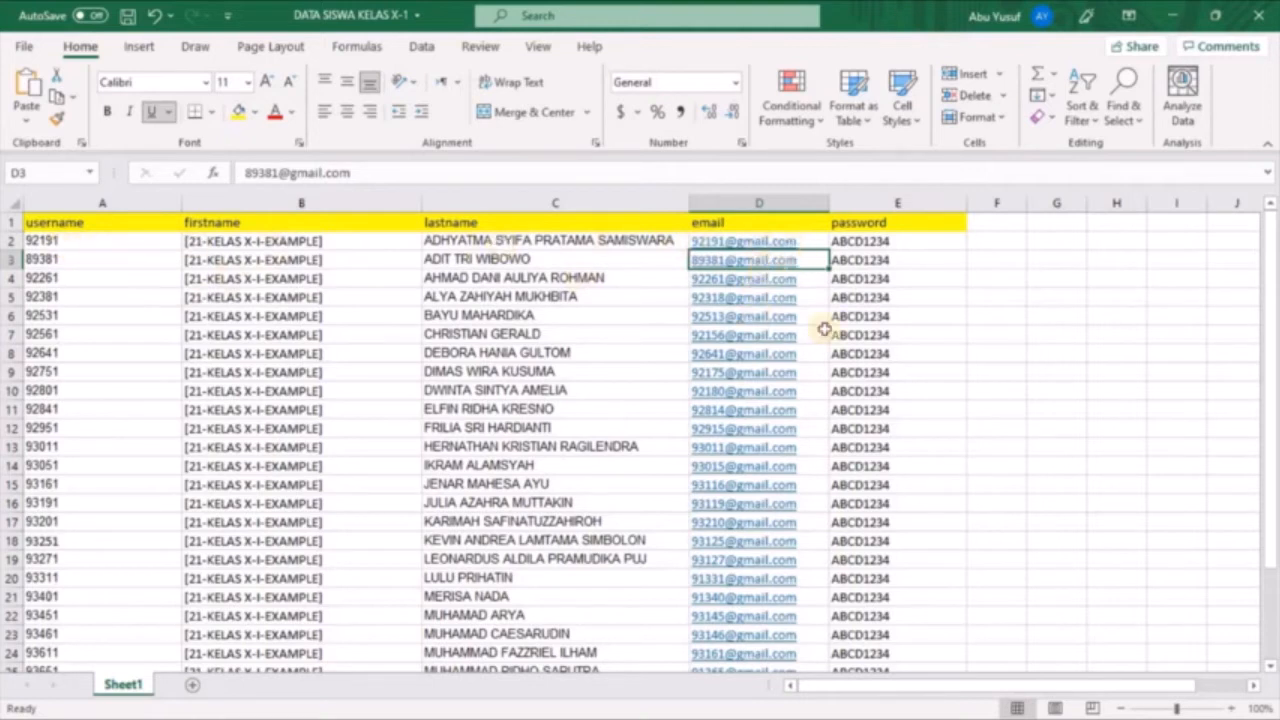
click(821, 280)
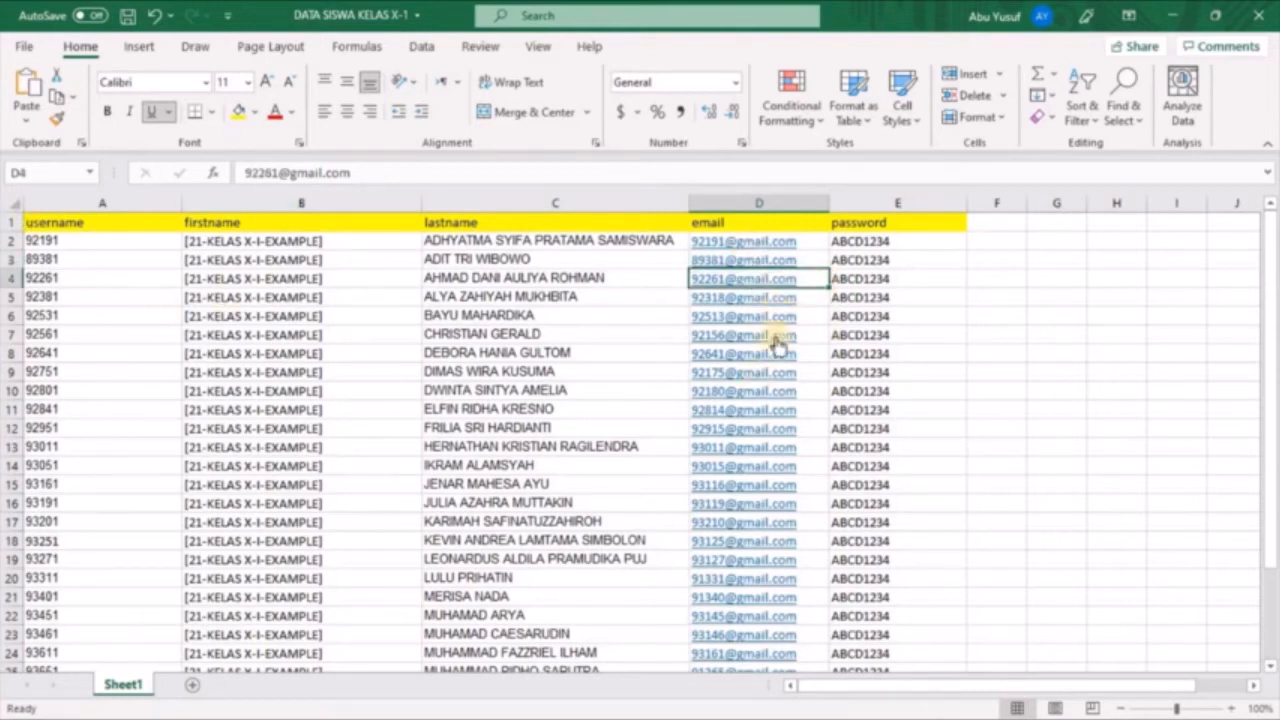
click(816, 391)
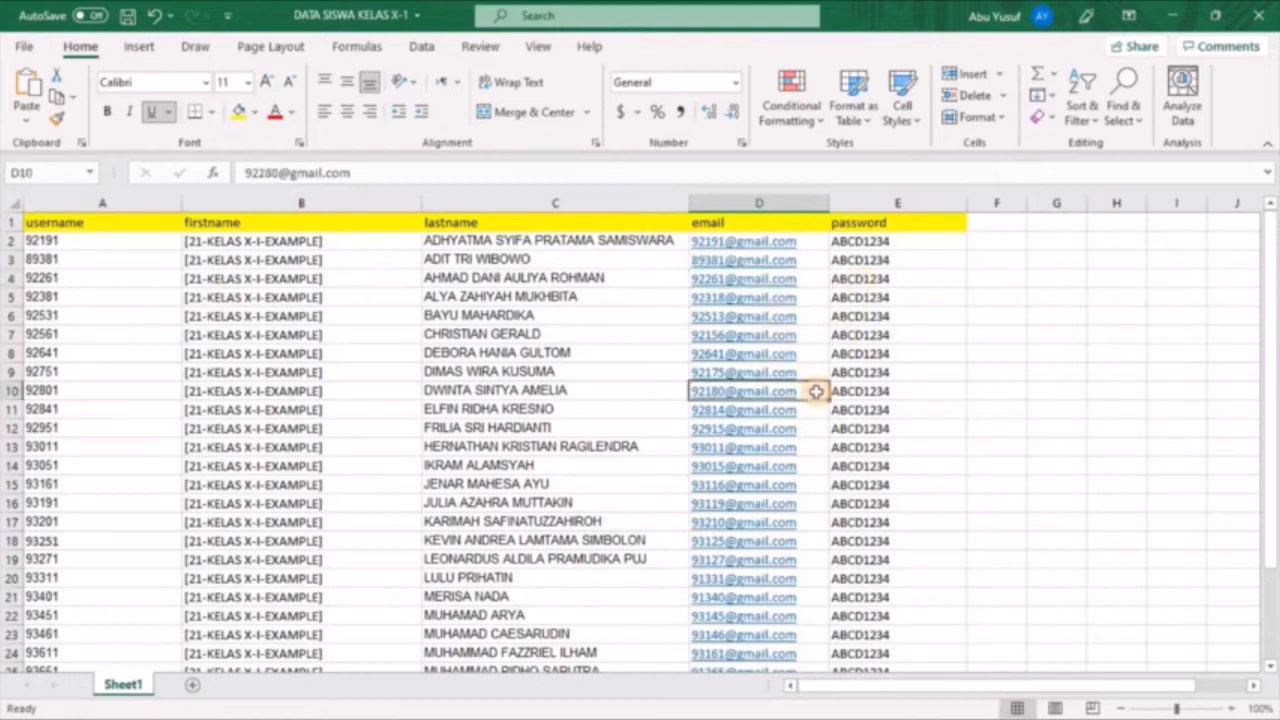
click(814, 433)
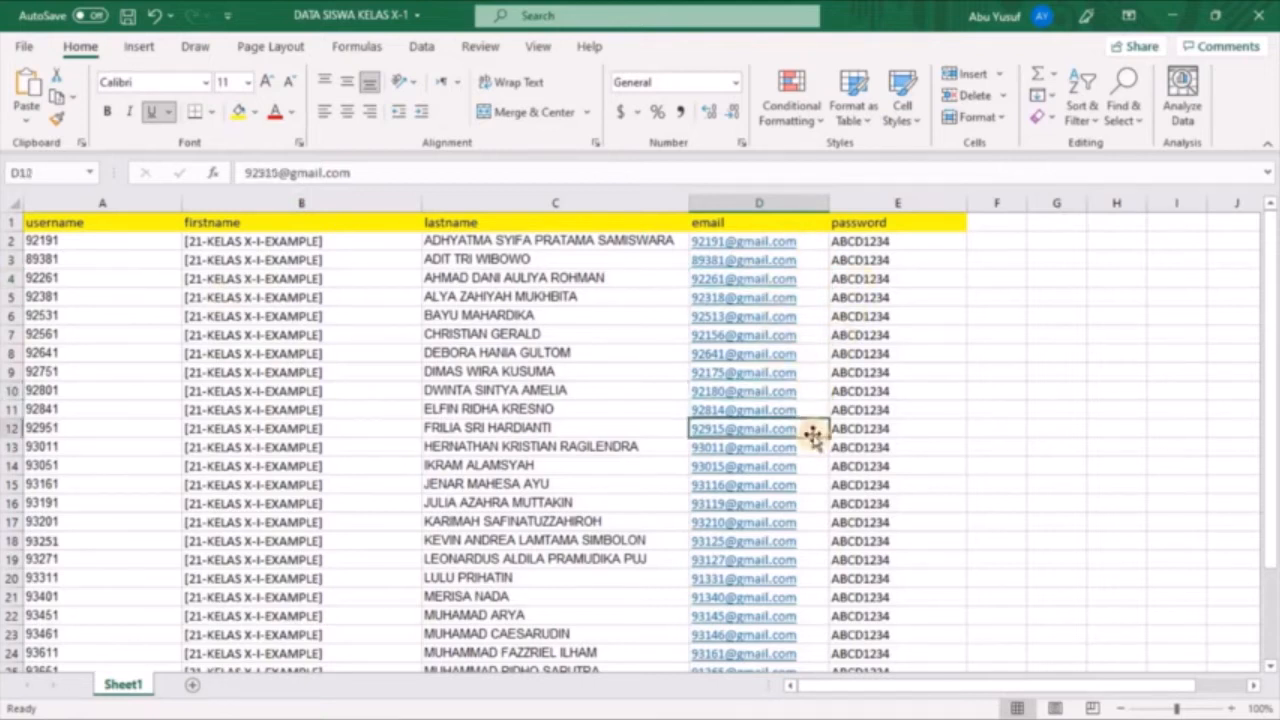
Examine the password column, from its heading through the entries in rows 2 to 6
click(929, 221)
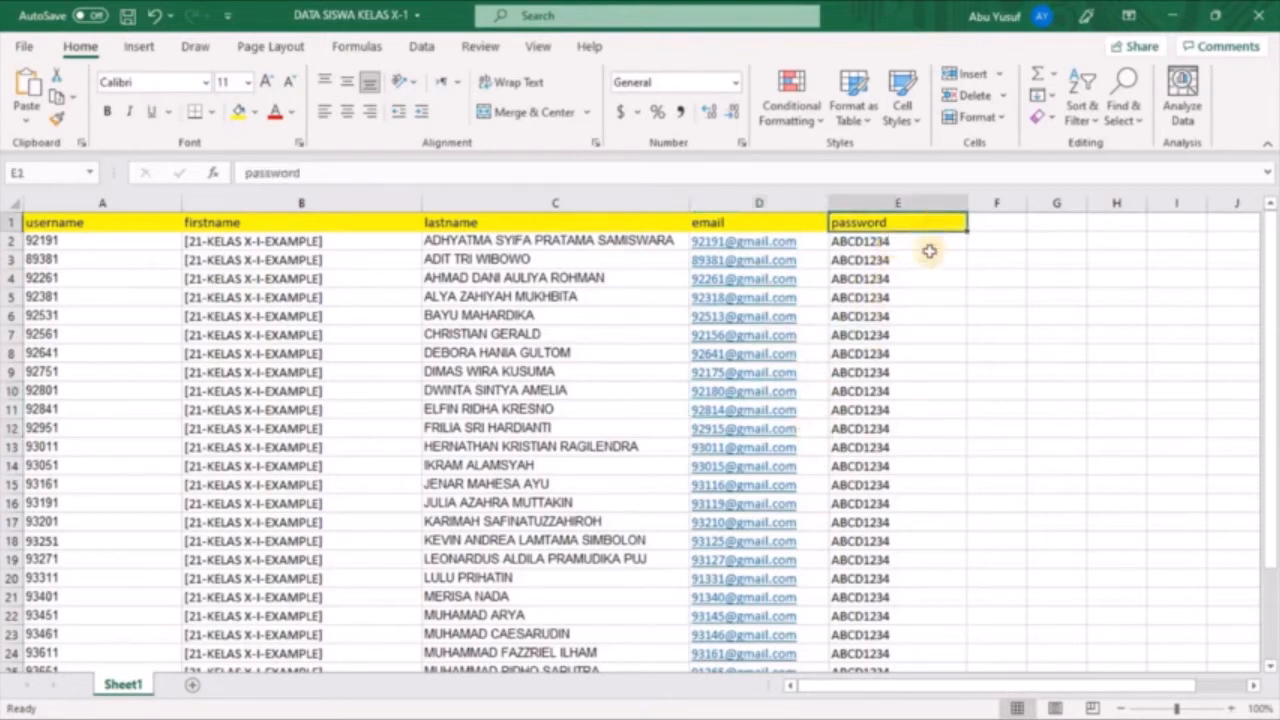
click(925, 245)
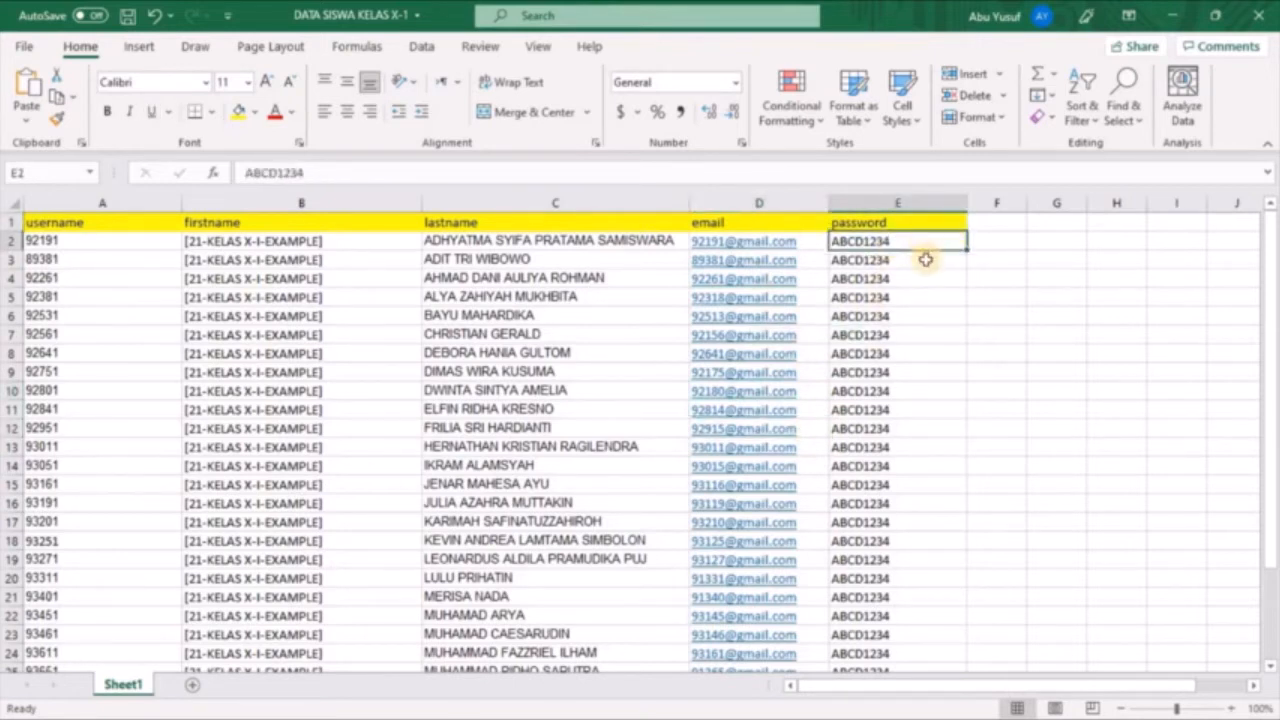
click(926, 260)
click(938, 282)
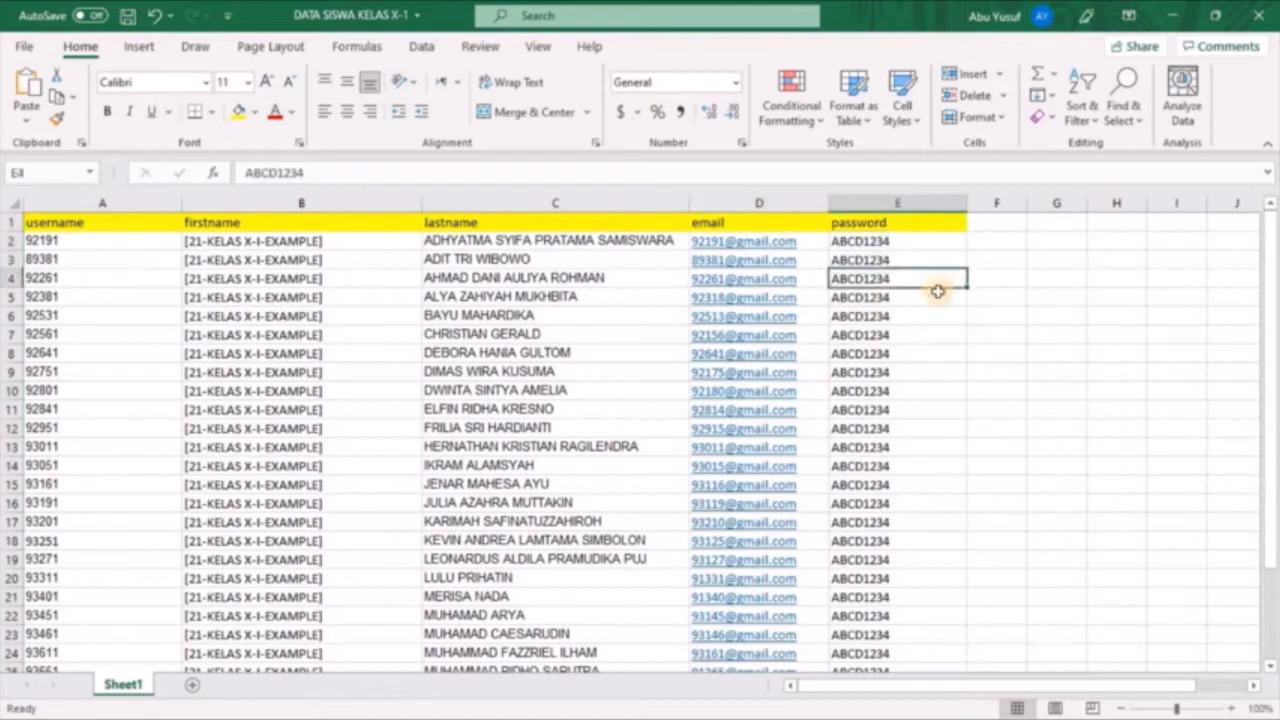
click(938, 299)
click(940, 320)
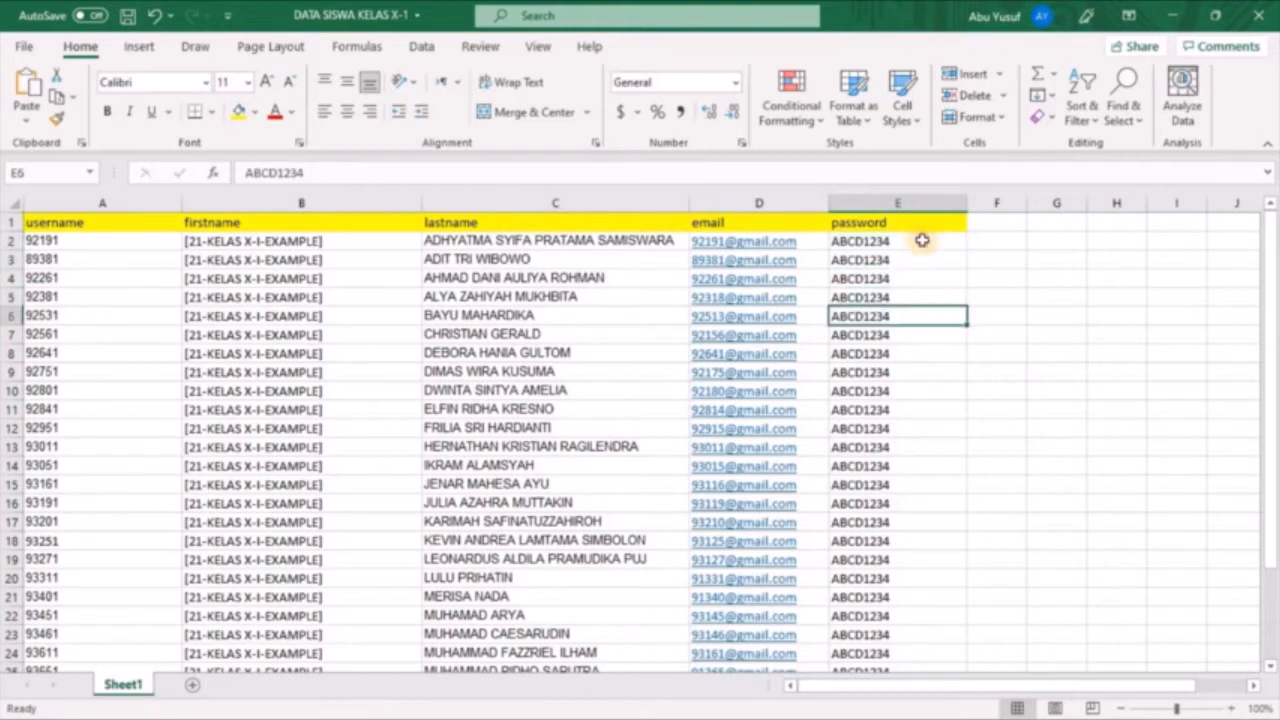
click(922, 241)
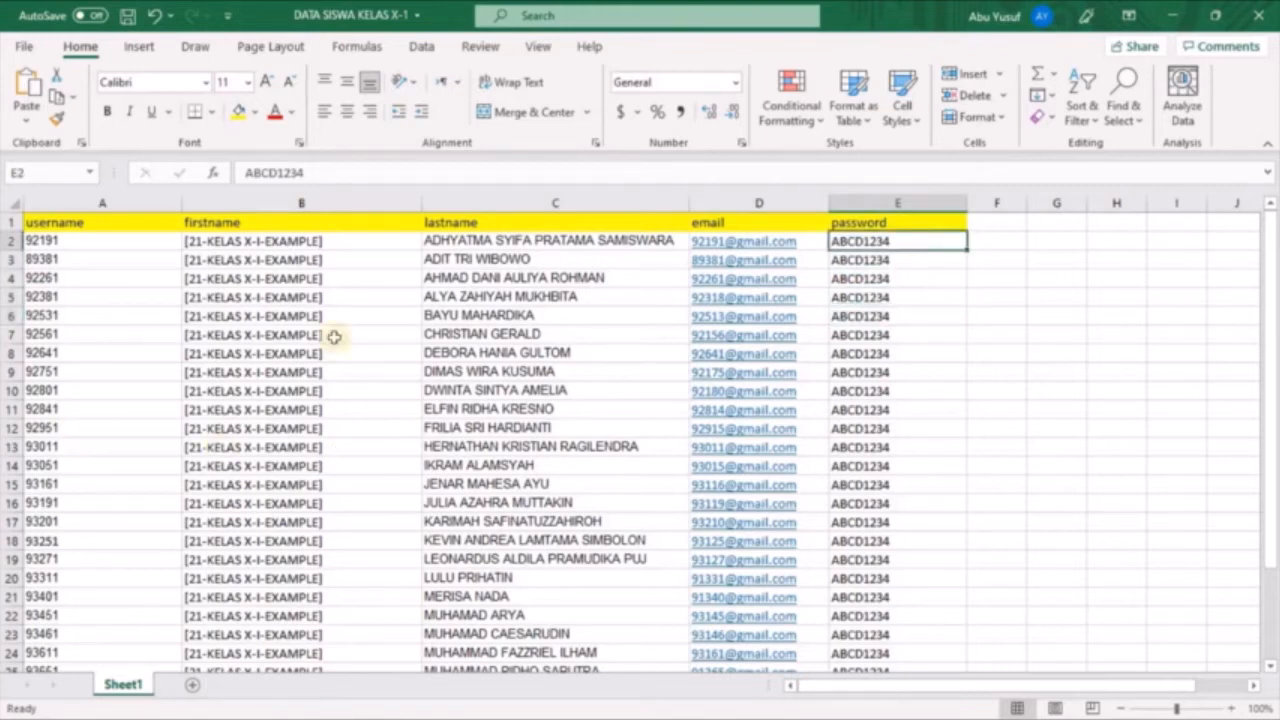
Review the whole student list down to row 30 and return to the password entries in the first rows
scroll(300, 430, down, 3)
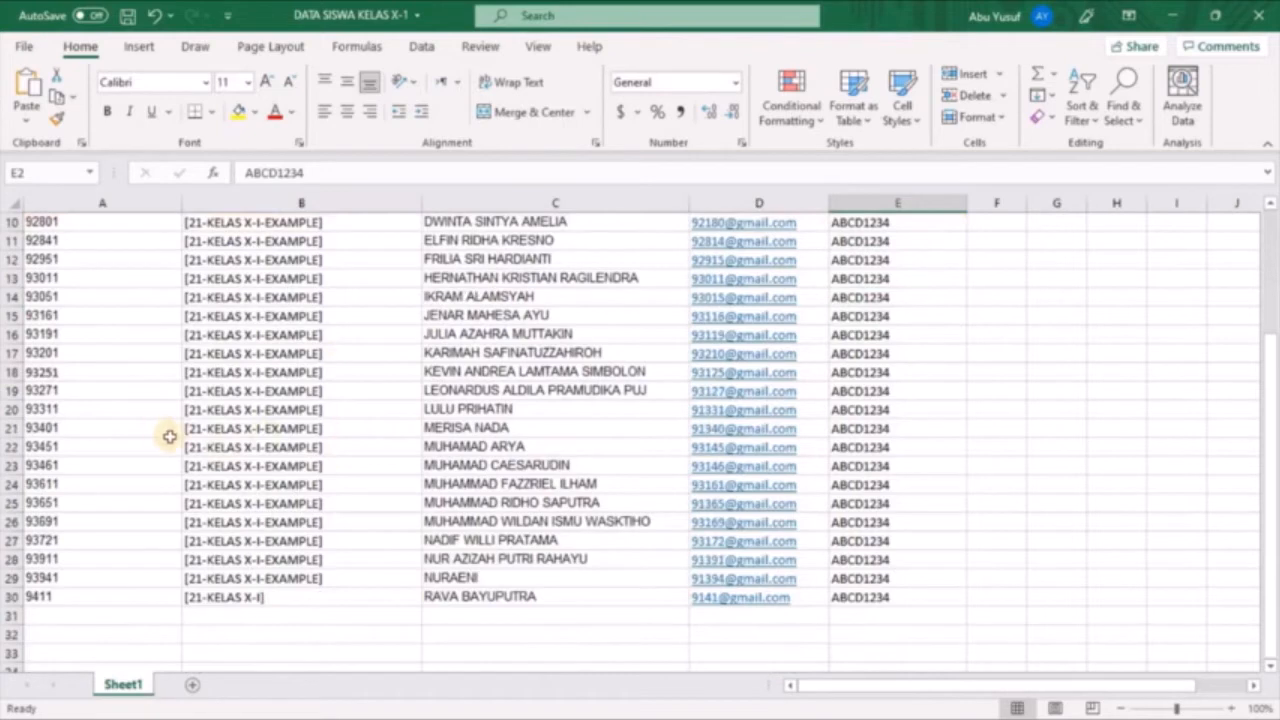
scroll(130, 425, up, 3)
scroll(88, 382, down, 2)
scroll(88, 382, up, 2)
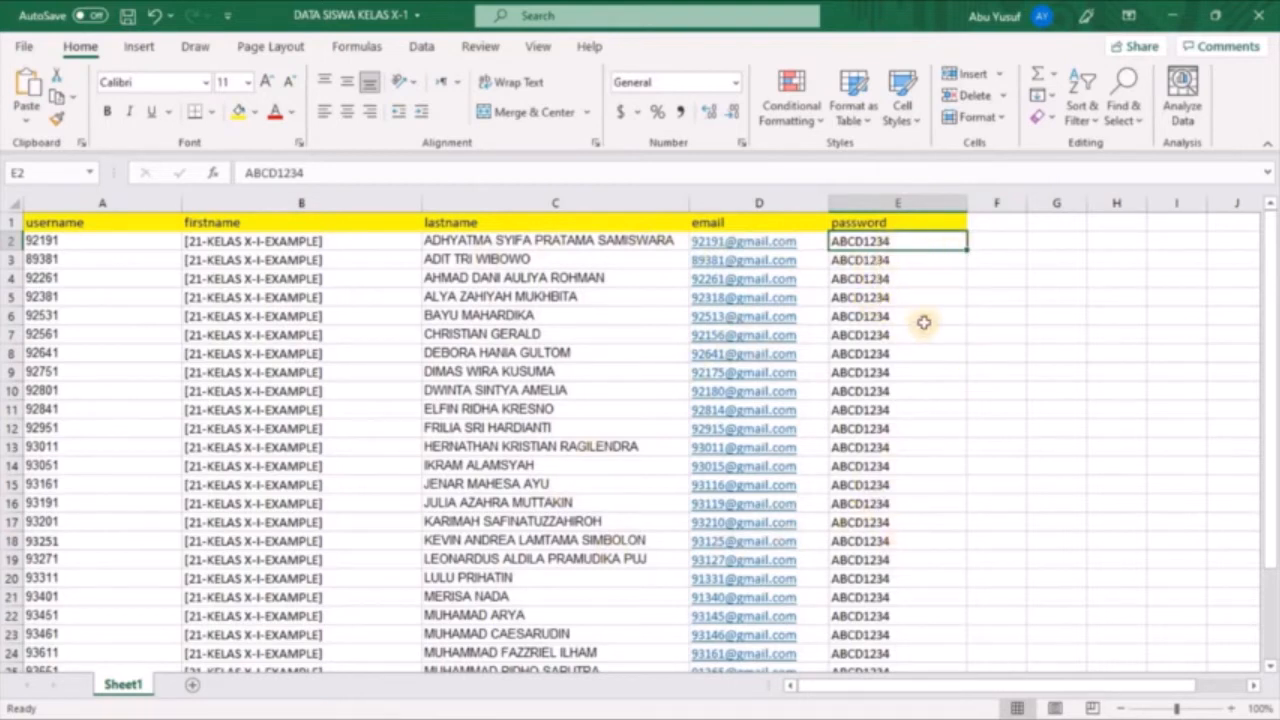
click(912, 266)
click(912, 278)
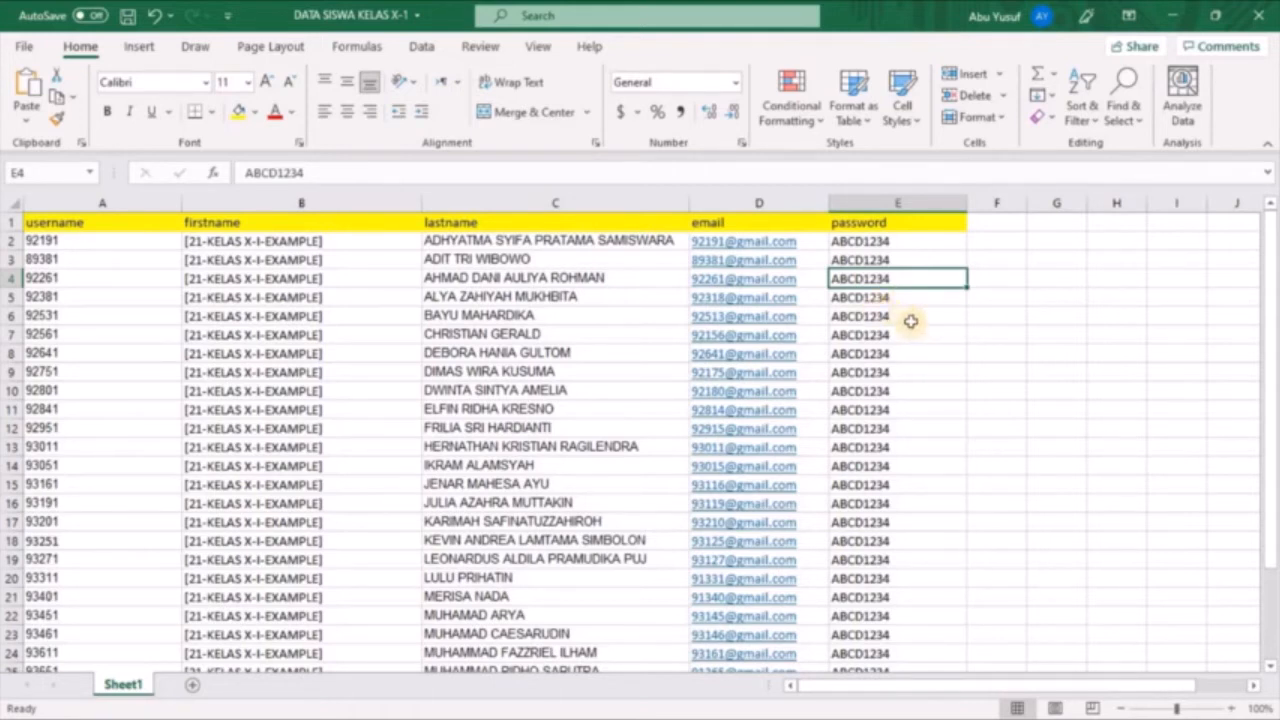
Check the header row's column names in order: username, firstname, lastname, email and password
click(89, 227)
click(300, 228)
click(460, 222)
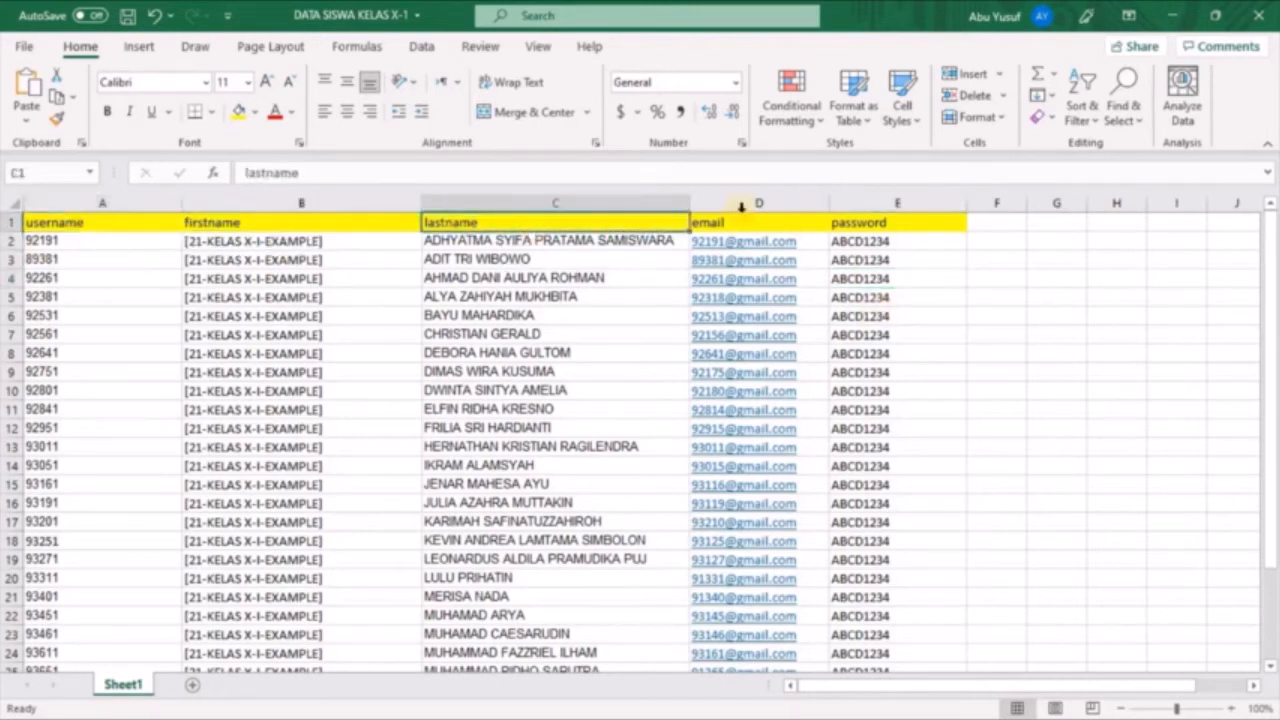
click(746, 225)
click(840, 222)
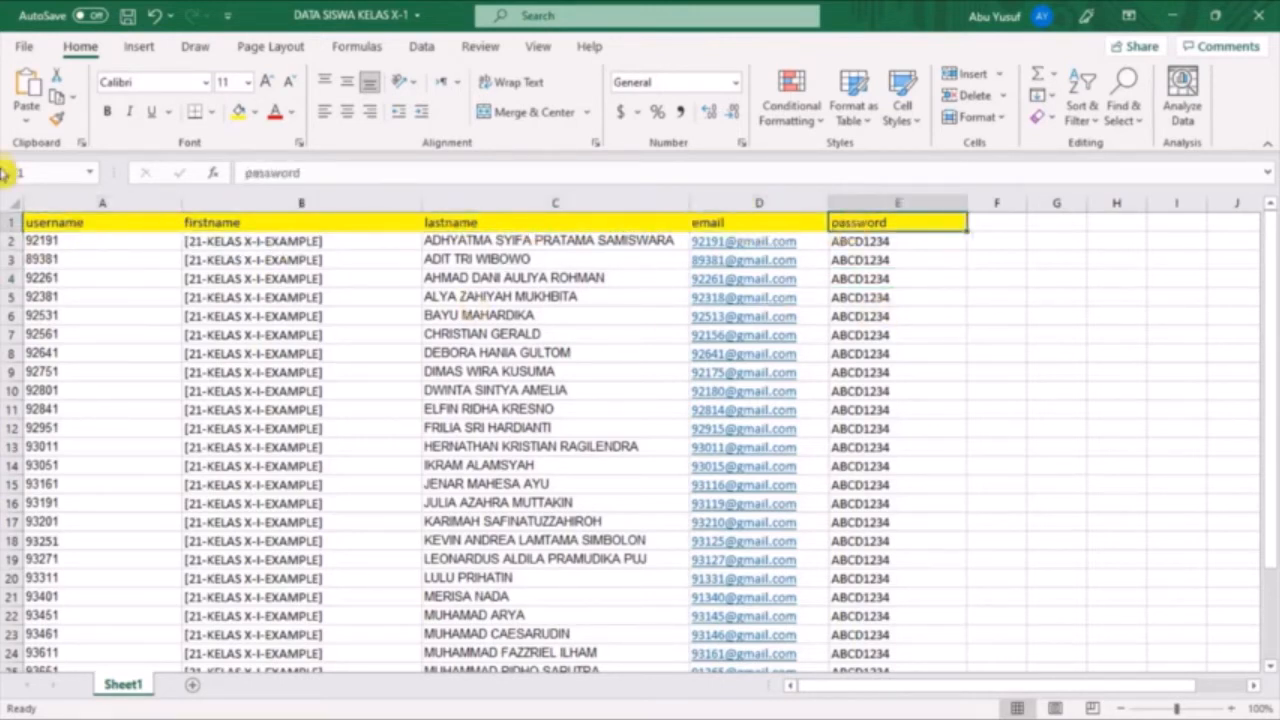
Save a copy of DATA SISWA KELAS X-1 in the testing folder as CSV UTF-8 (Comma delimited)
click(22, 48)
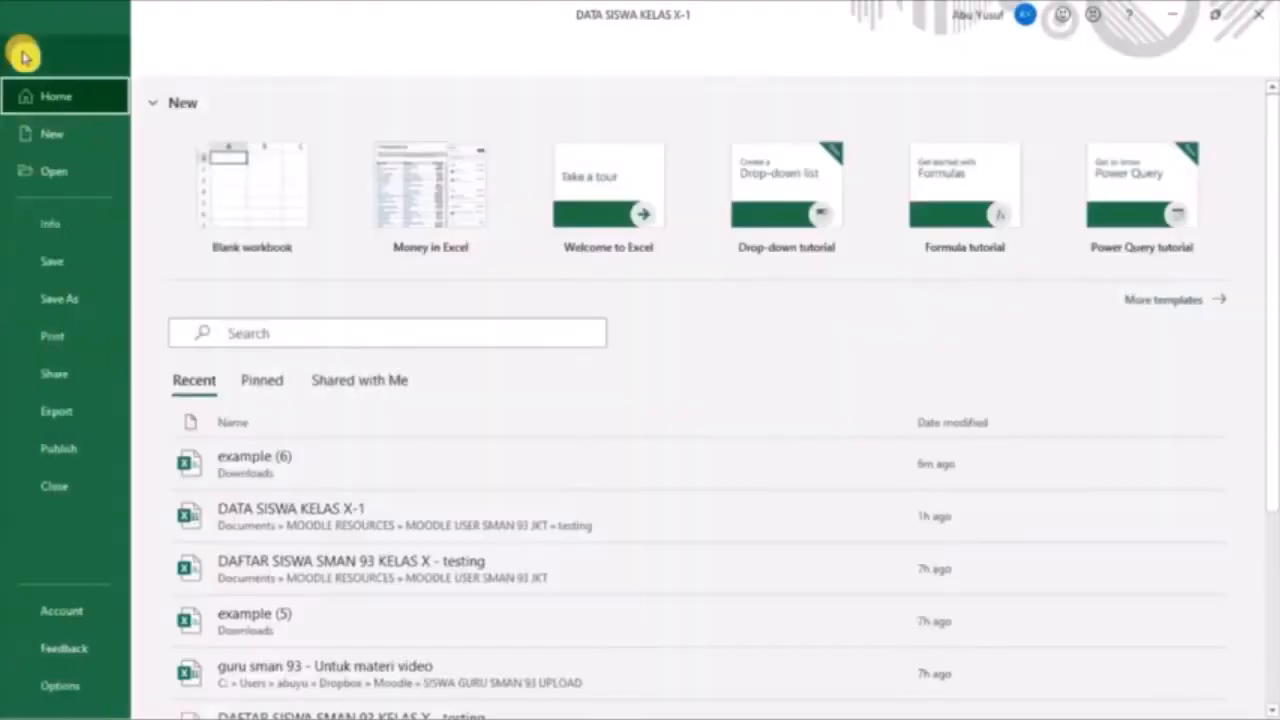
click(78, 298)
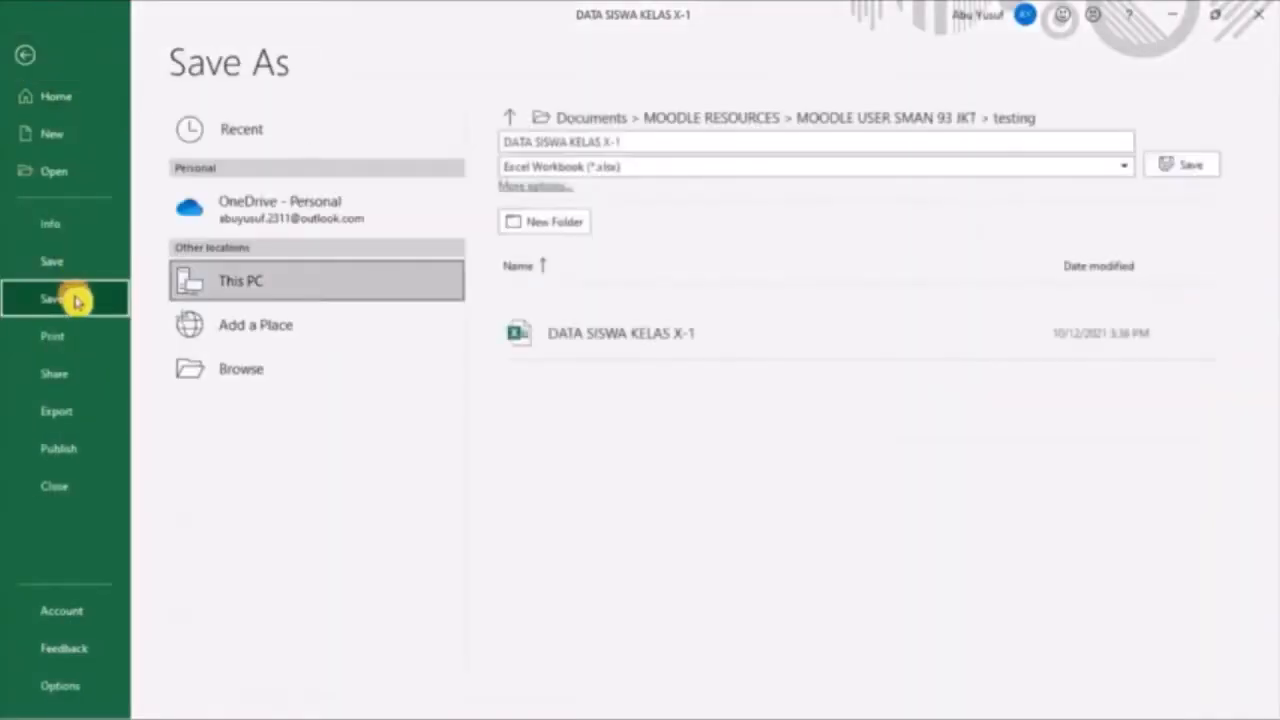
click(1100, 168)
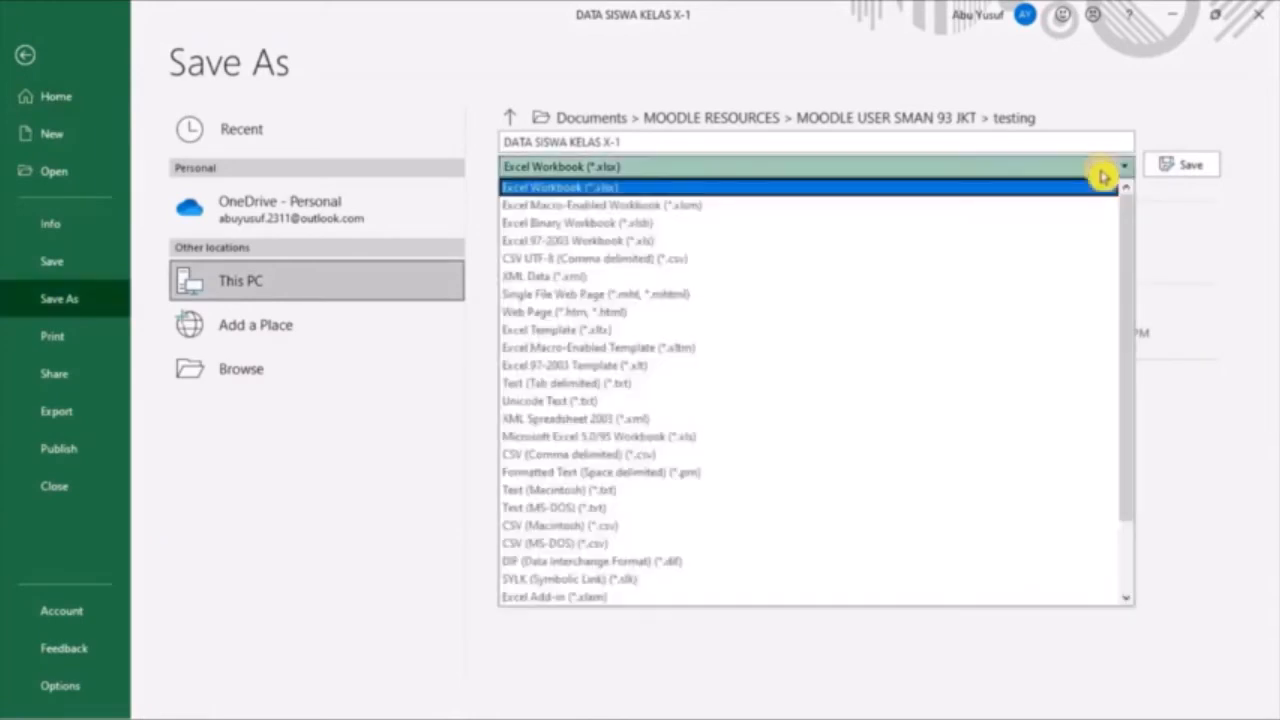
click(675, 260)
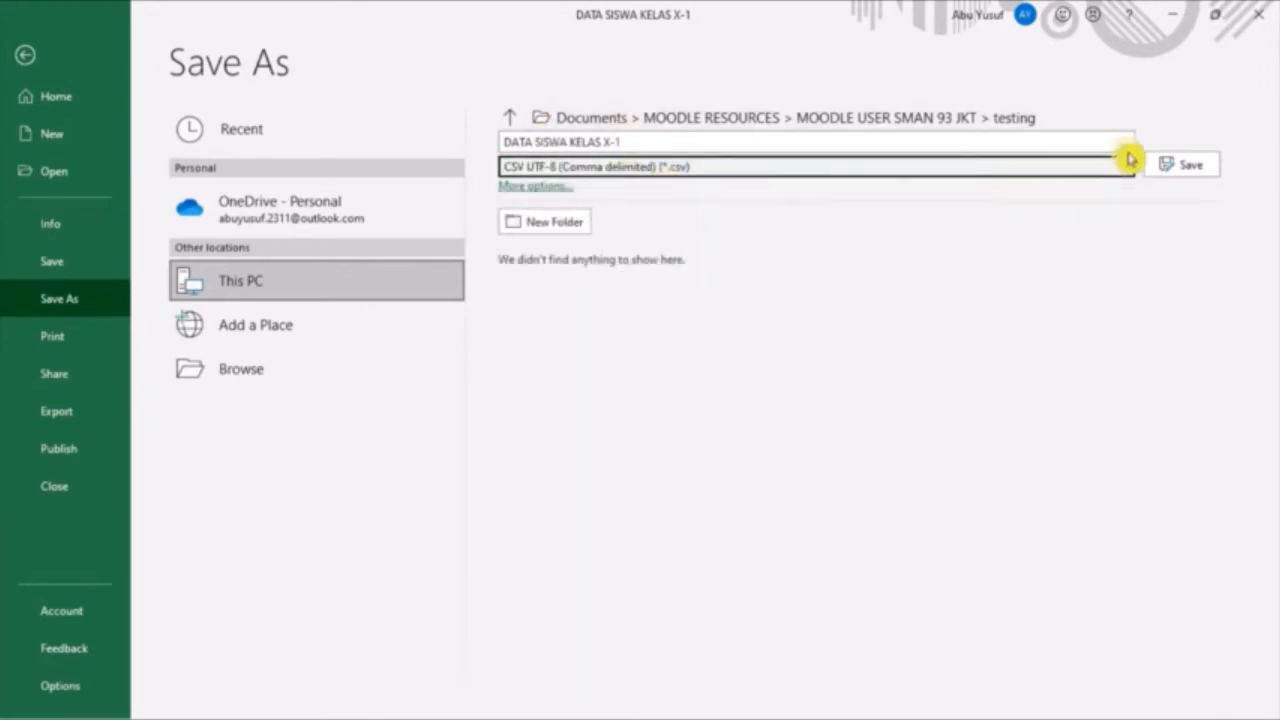
click(1180, 166)
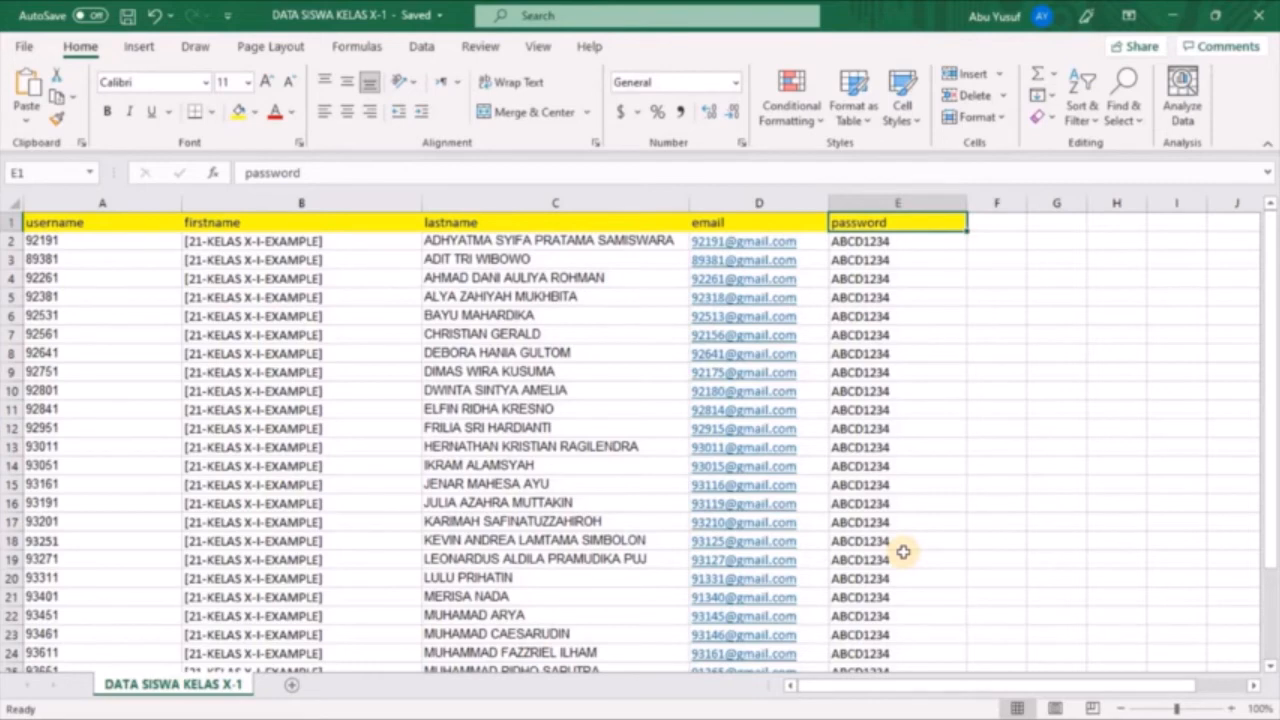
Switch to the Moodle site in Chrome and open the Upload users page from the site administration's user accounts
key(alt+Tab)
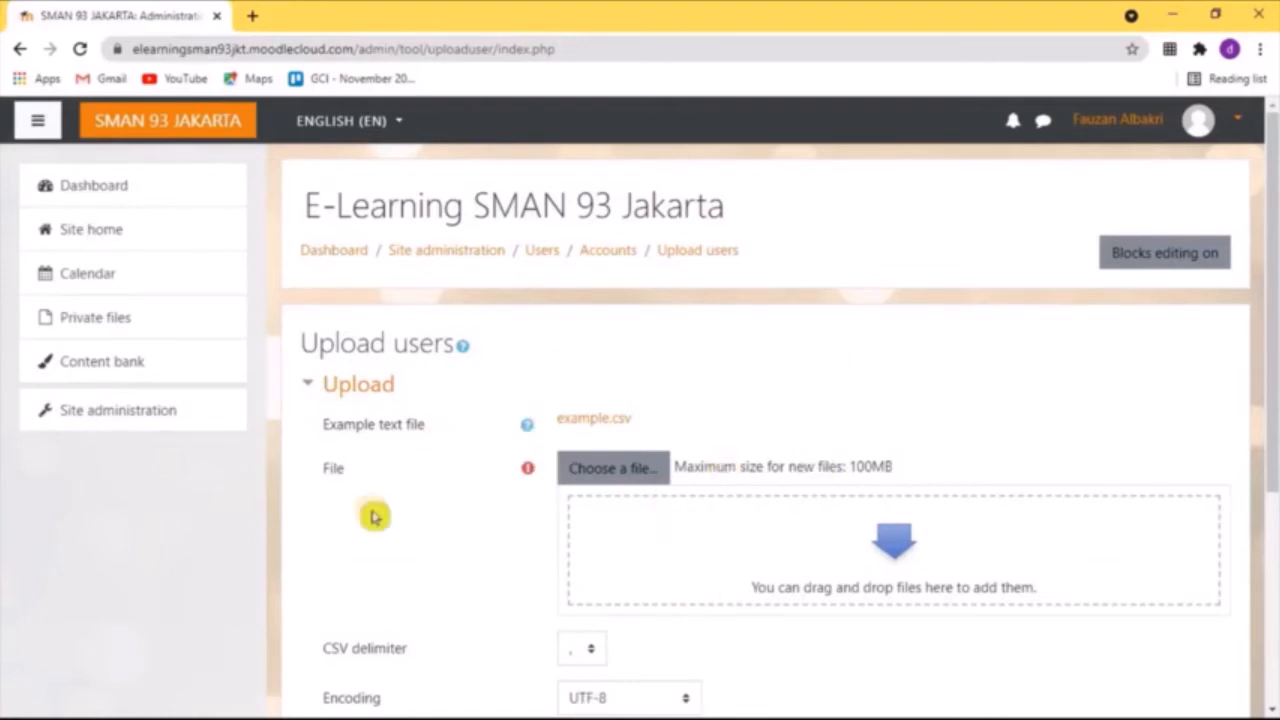
click(186, 418)
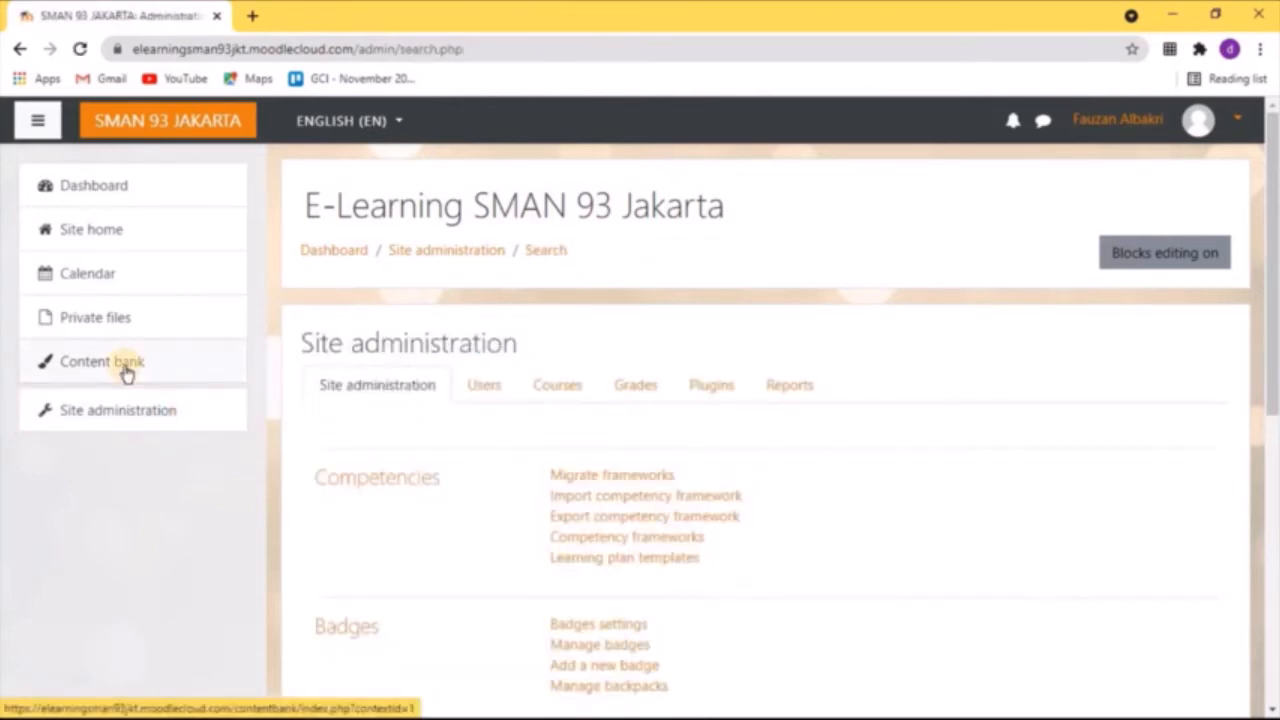
click(70, 422)
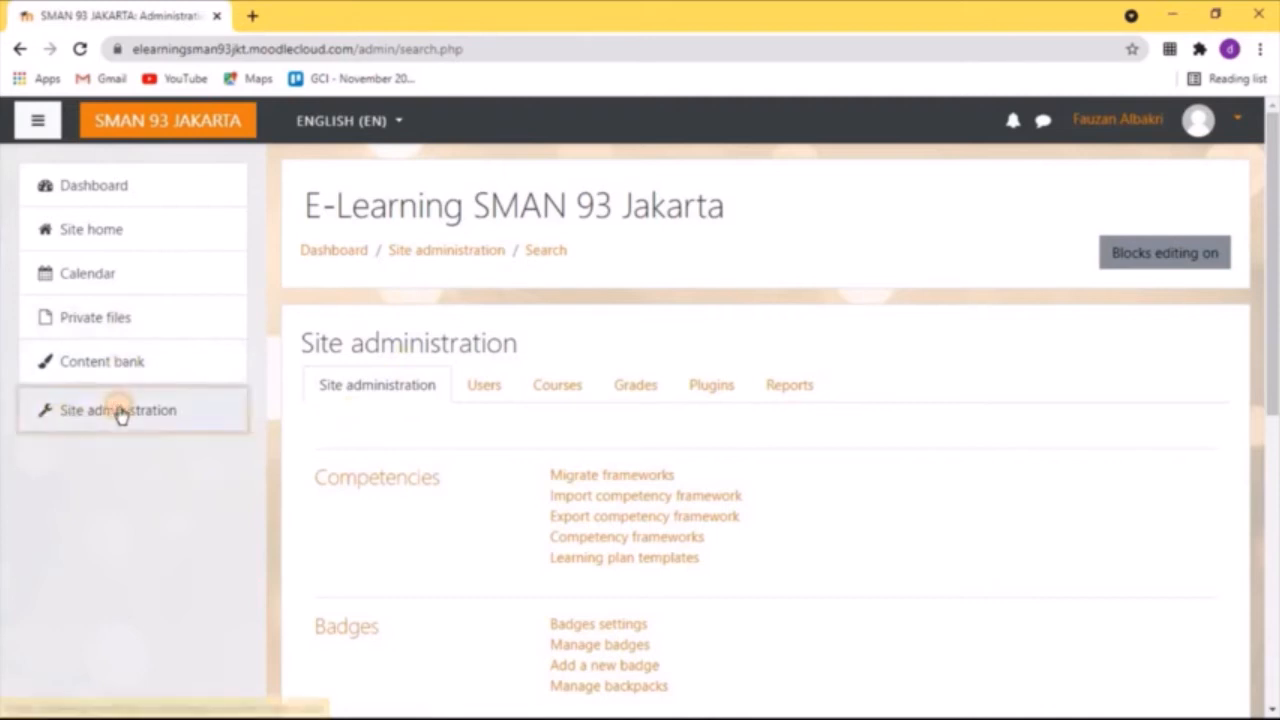
click(486, 386)
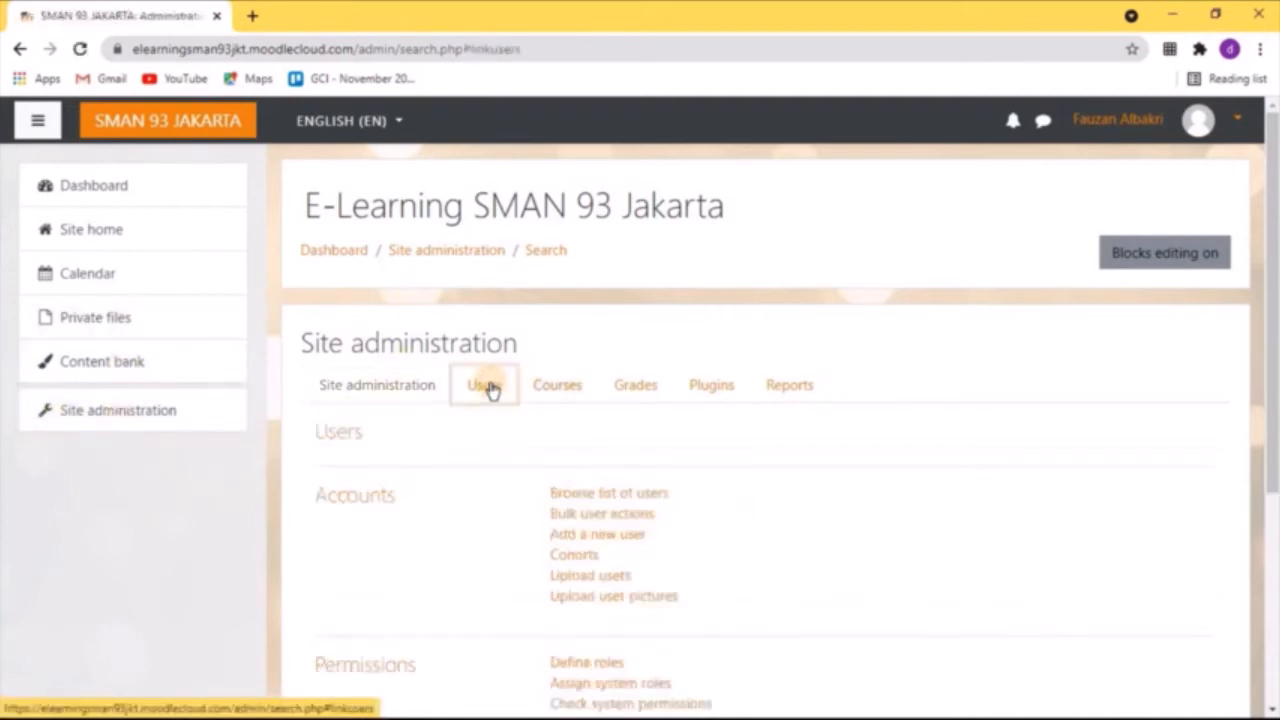
click(614, 585)
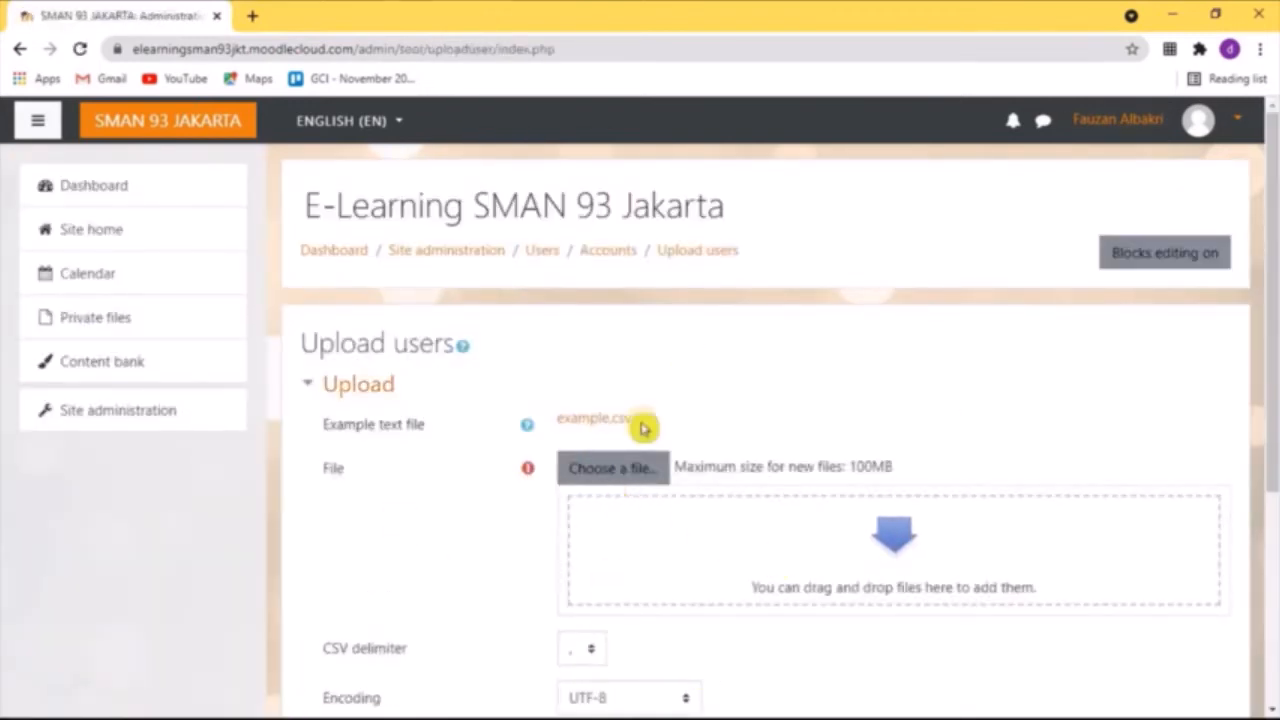
Attach the comma-separated file DATA SISWA KELAS X-1.csv from the testing folder to the user upload form
scroll(600, 430, down, 1)
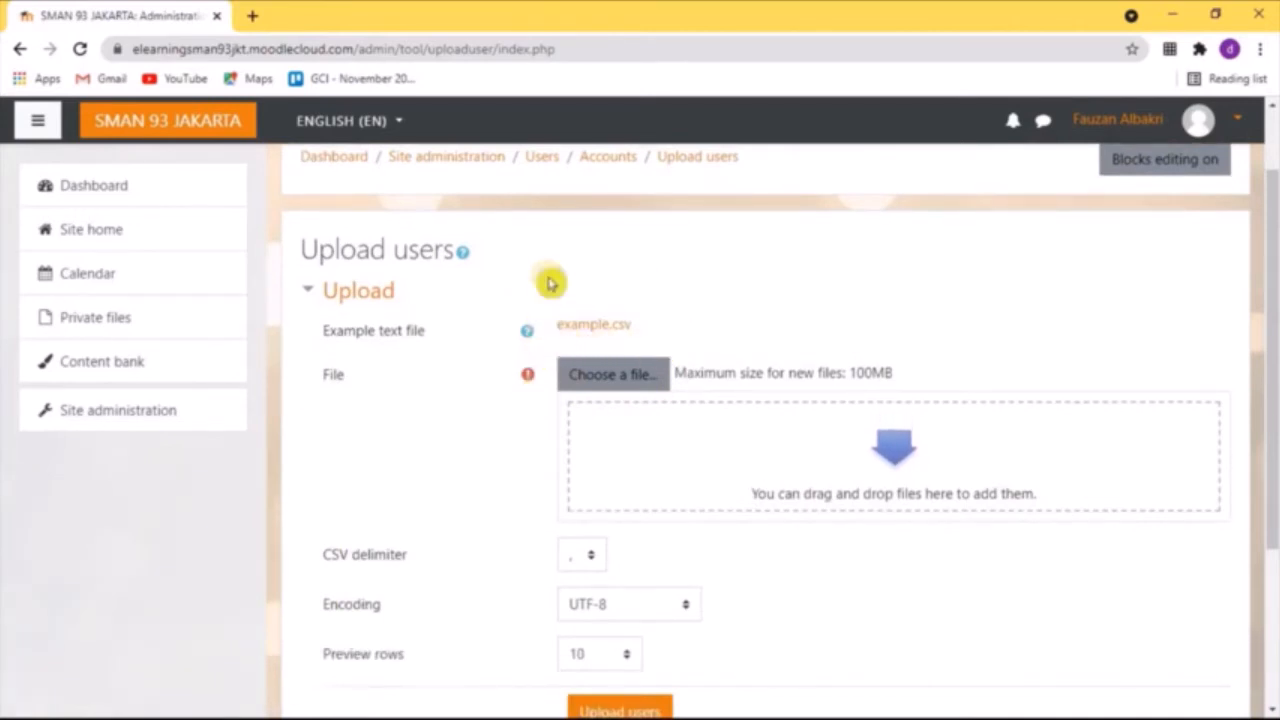
click(625, 376)
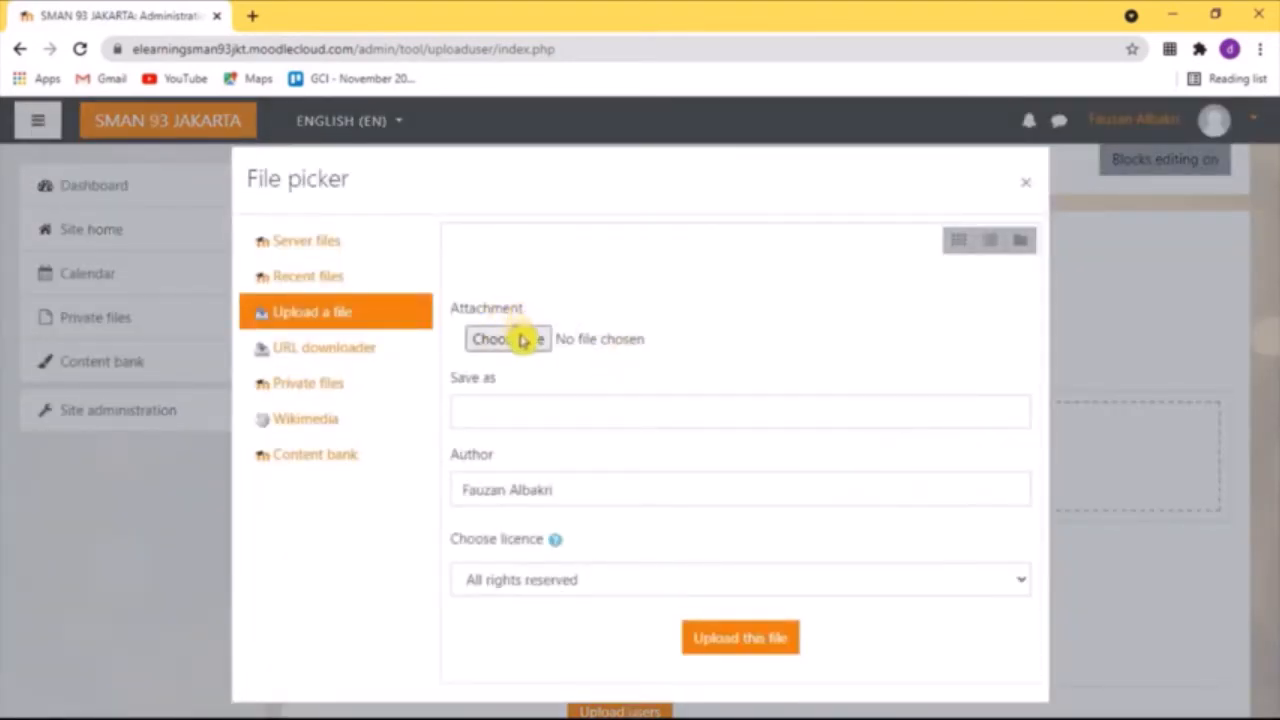
click(507, 339)
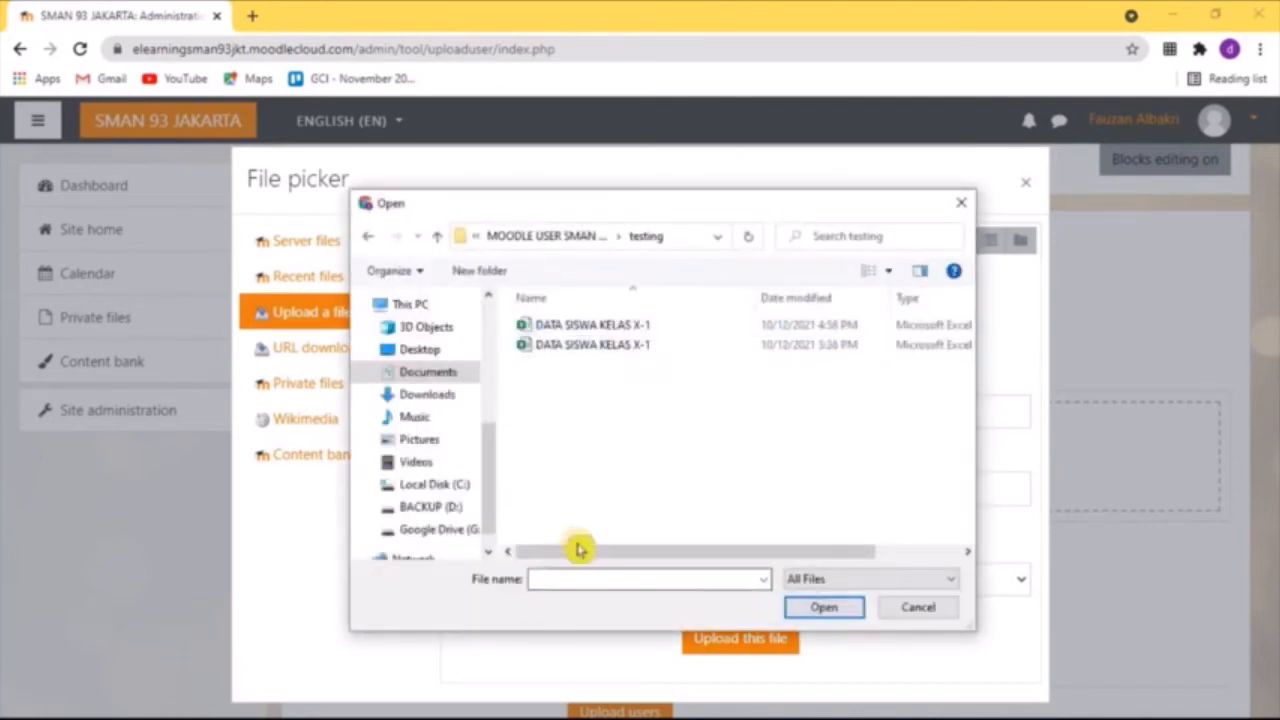
drag(578, 548, 740, 533)
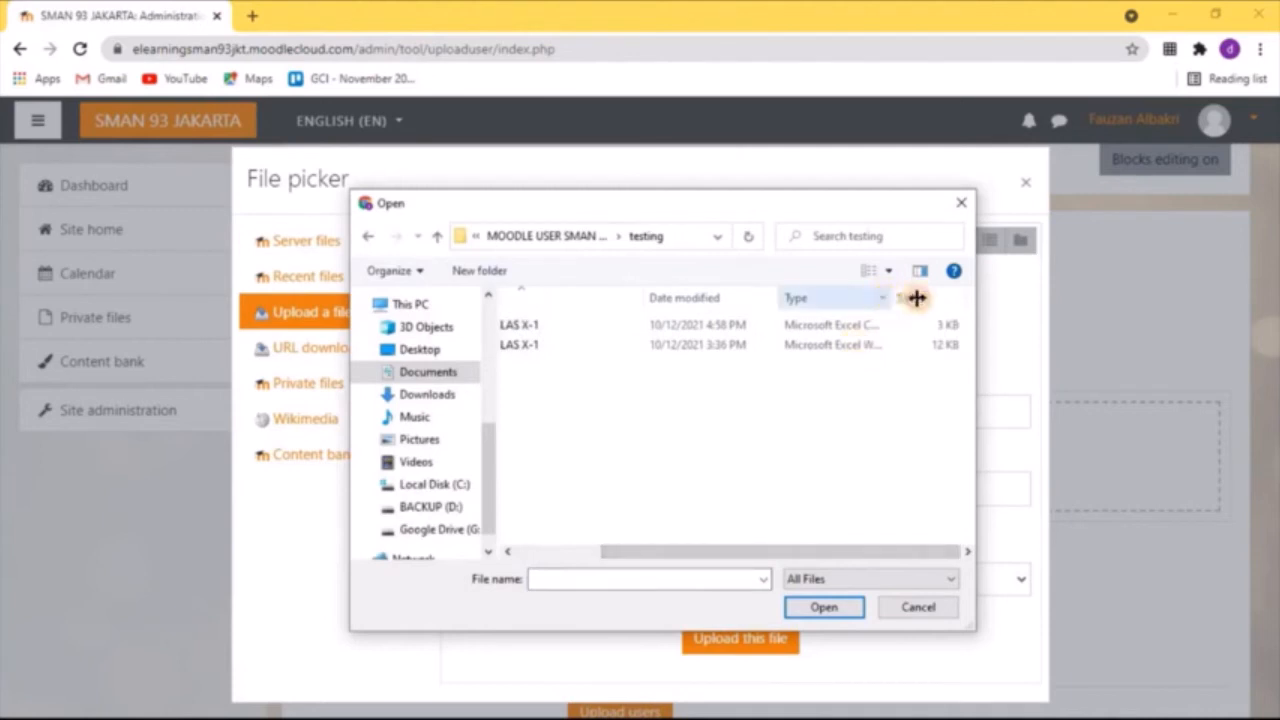
drag(916, 297, 934, 297)
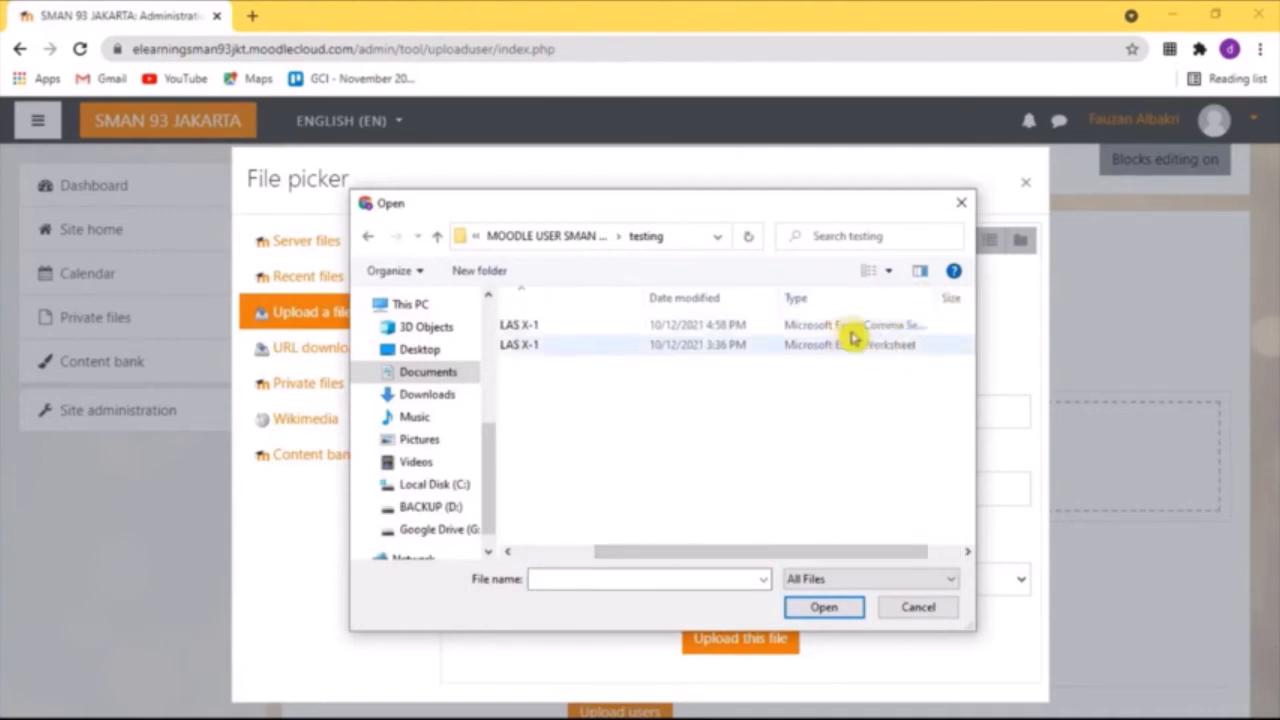
click(646, 328)
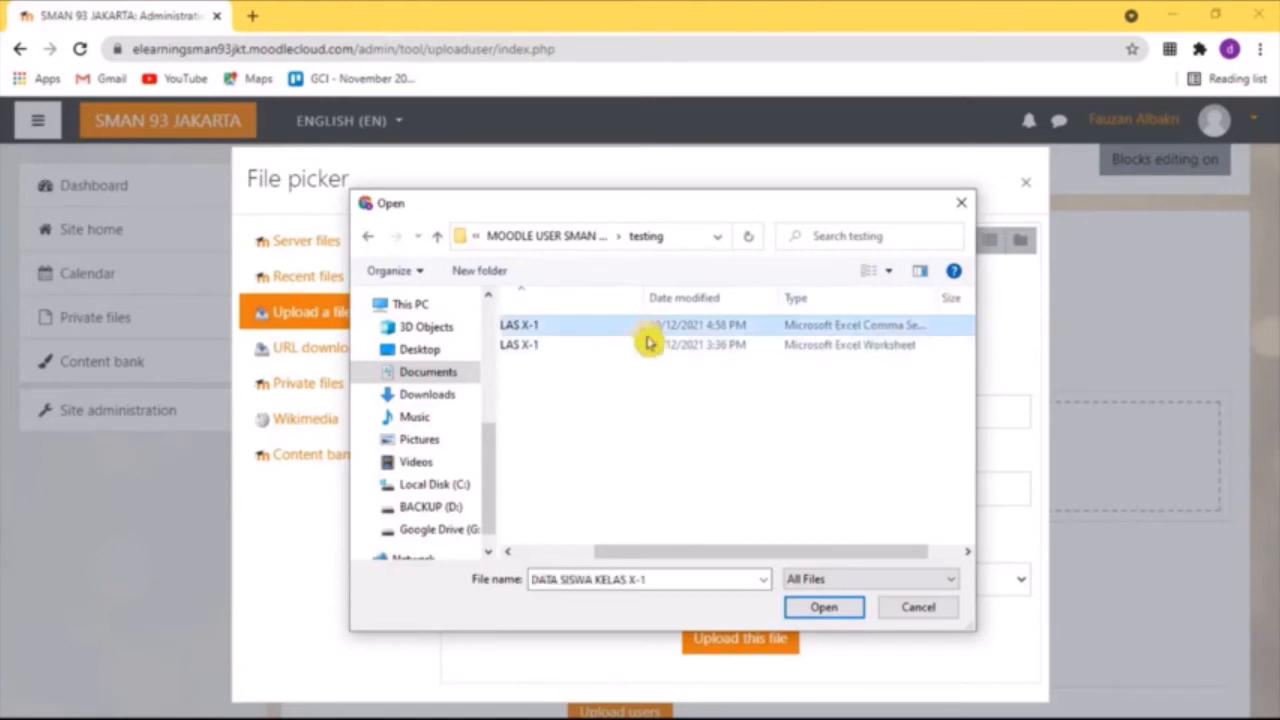
click(850, 612)
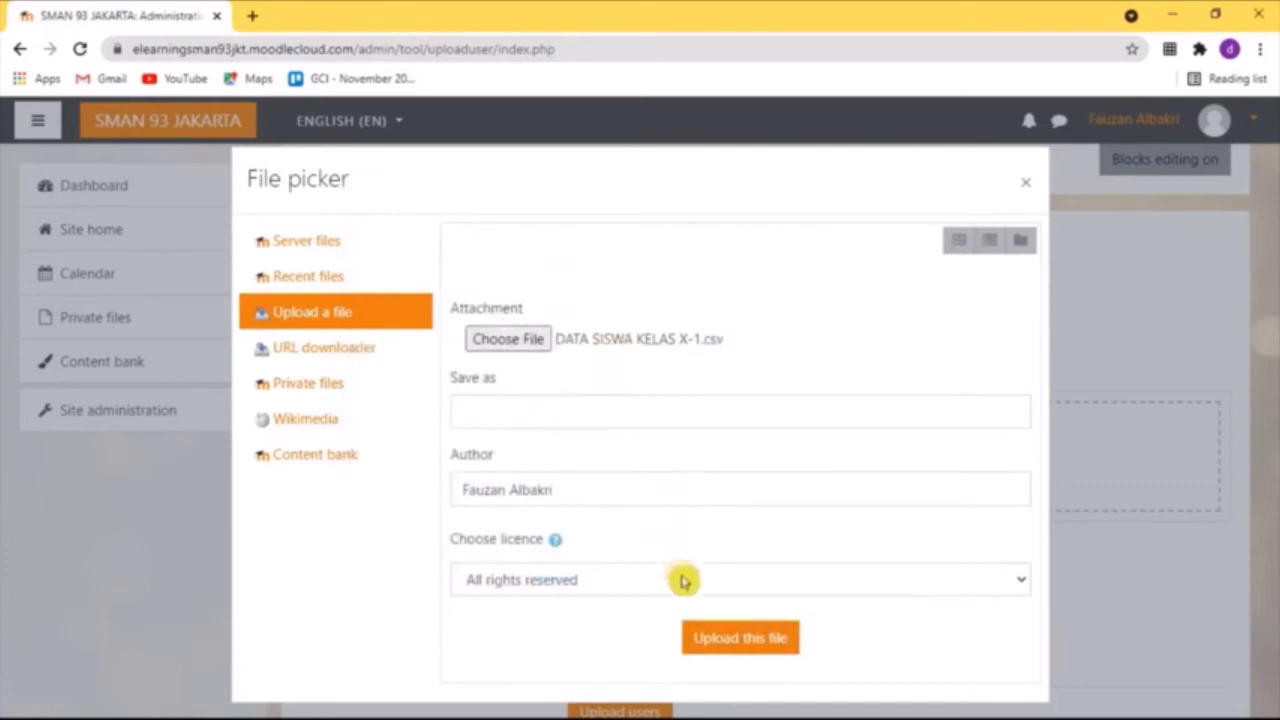
click(757, 645)
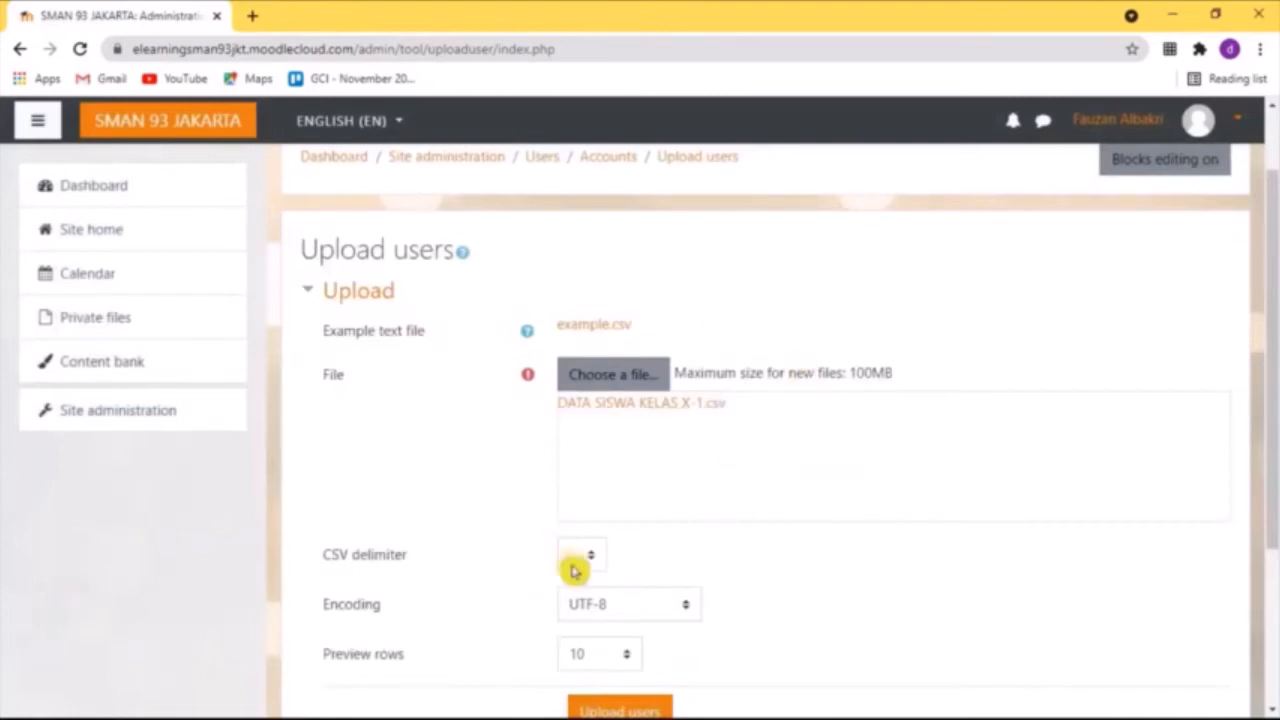
Set the preview rows to 20 and submit the CSV file for the user upload preview
scroll(795, 537, down, 1)
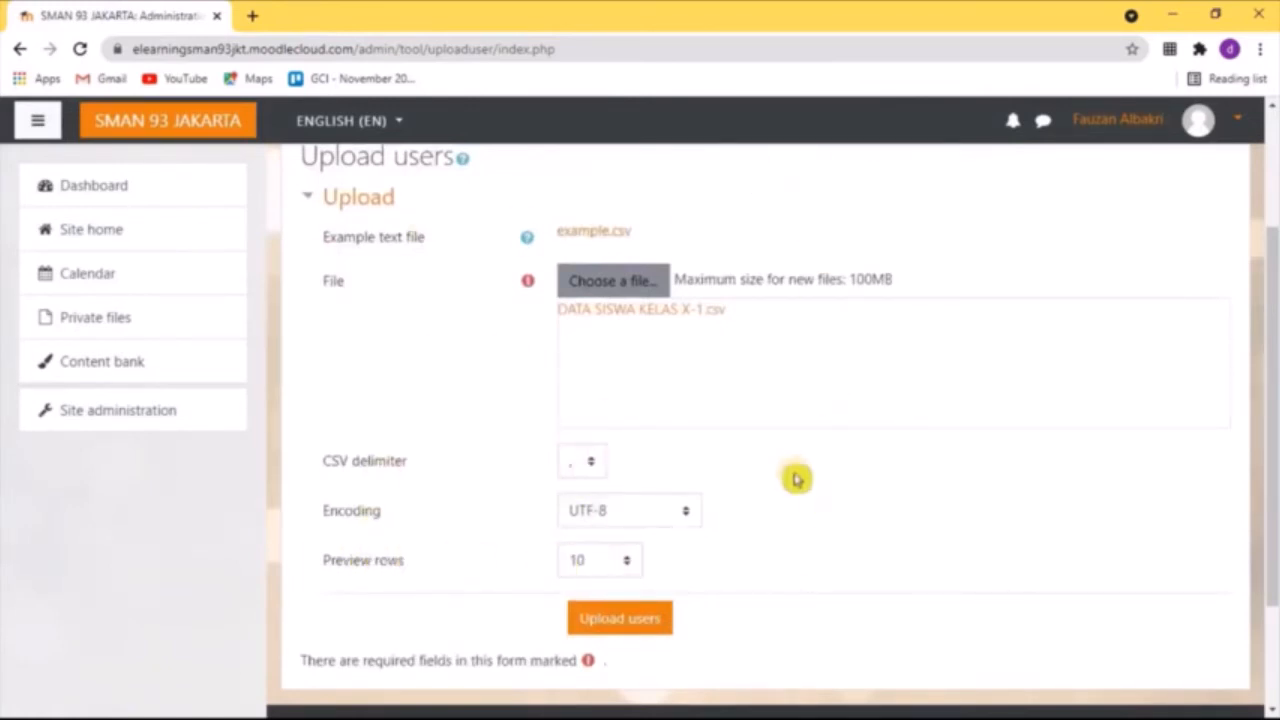
click(627, 572)
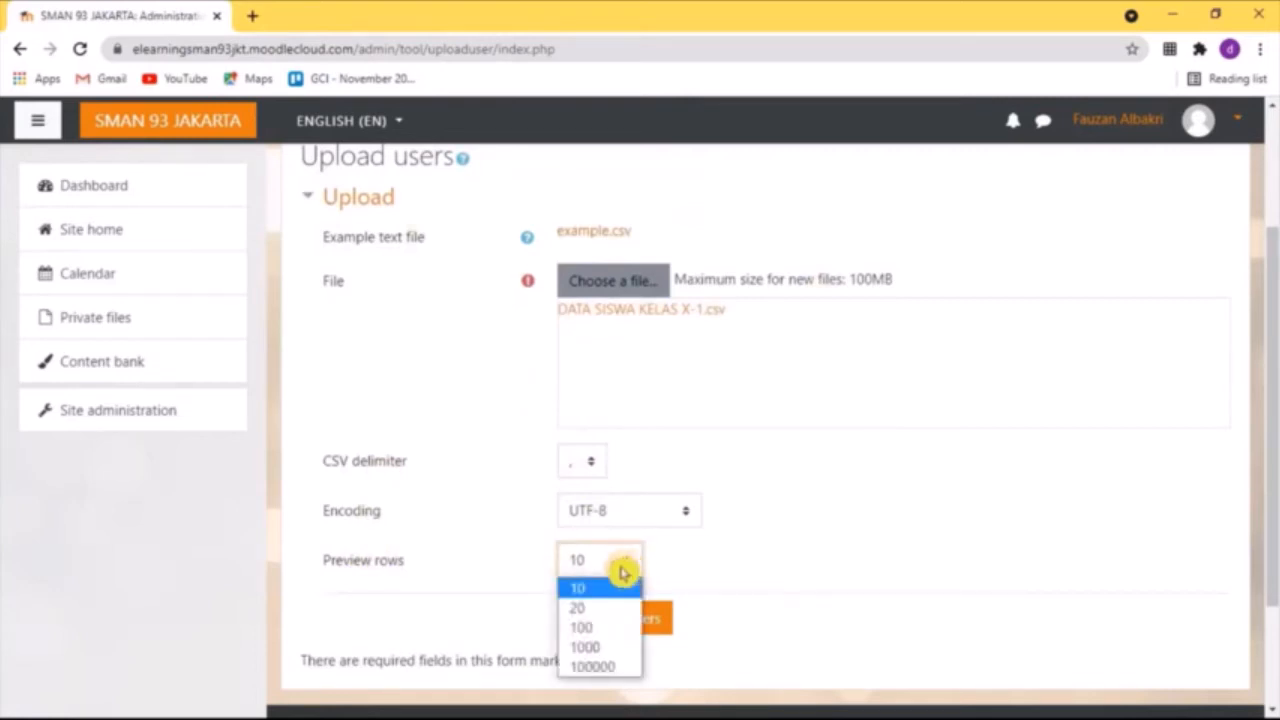
click(585, 612)
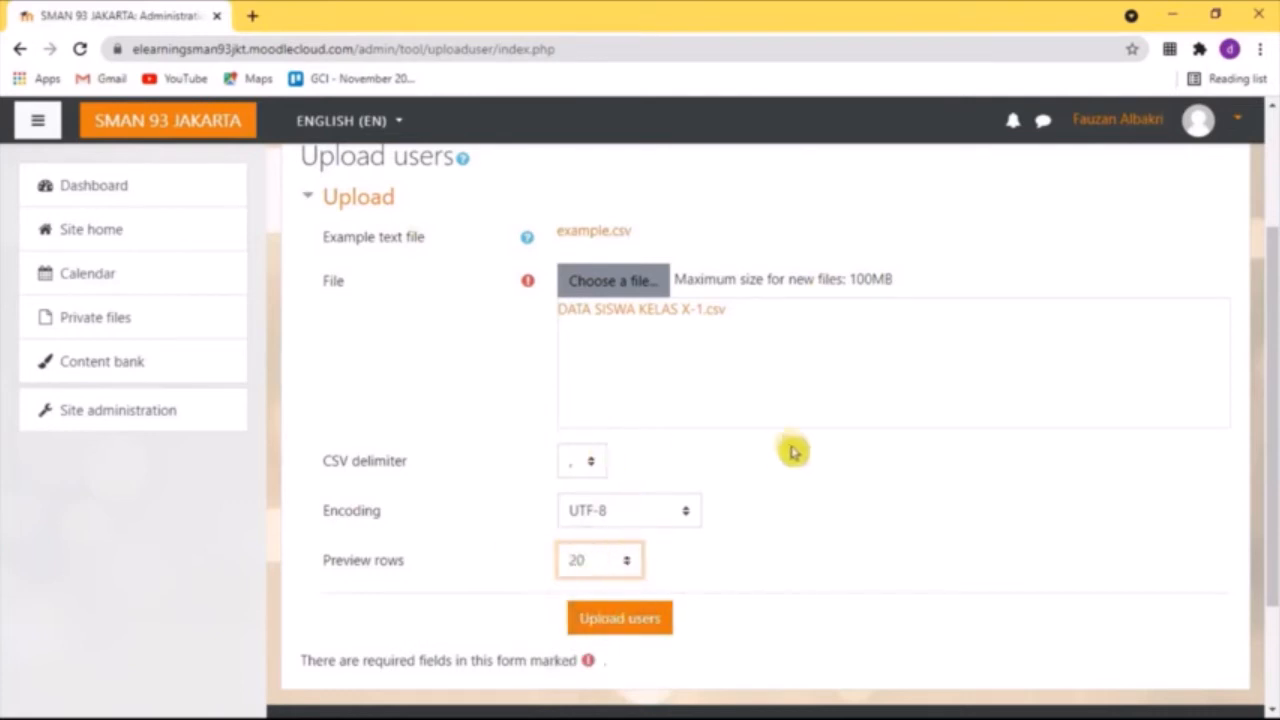
scroll(766, 537, down, 1)
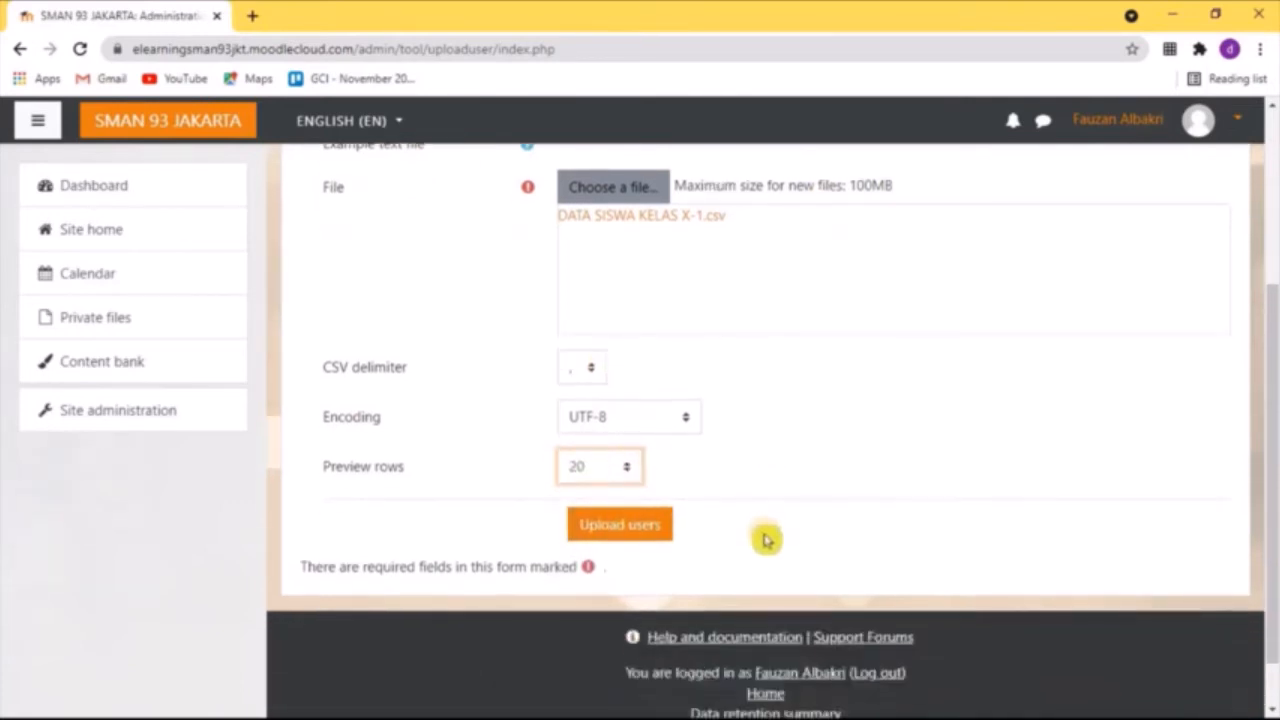
click(633, 535)
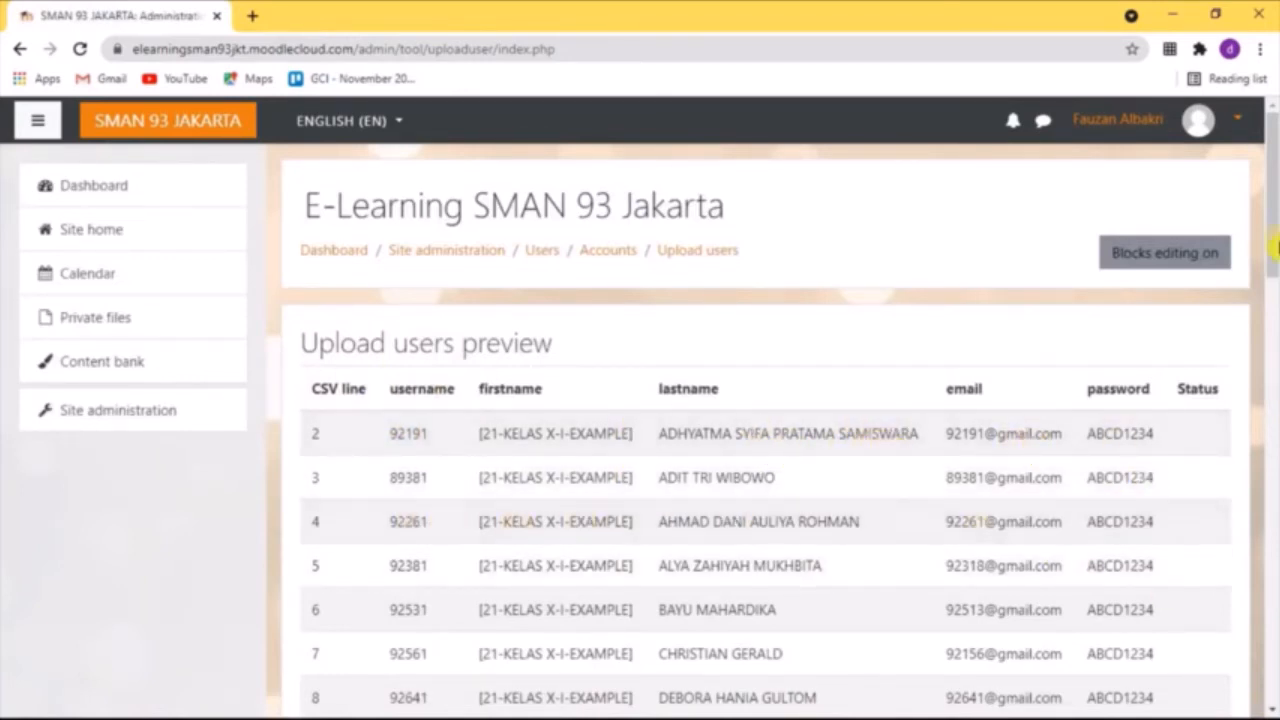
Review the student rows in the upload users preview, down to the collapsed sections below the table
drag(1274, 245, 1273, 485)
click(1165, 512)
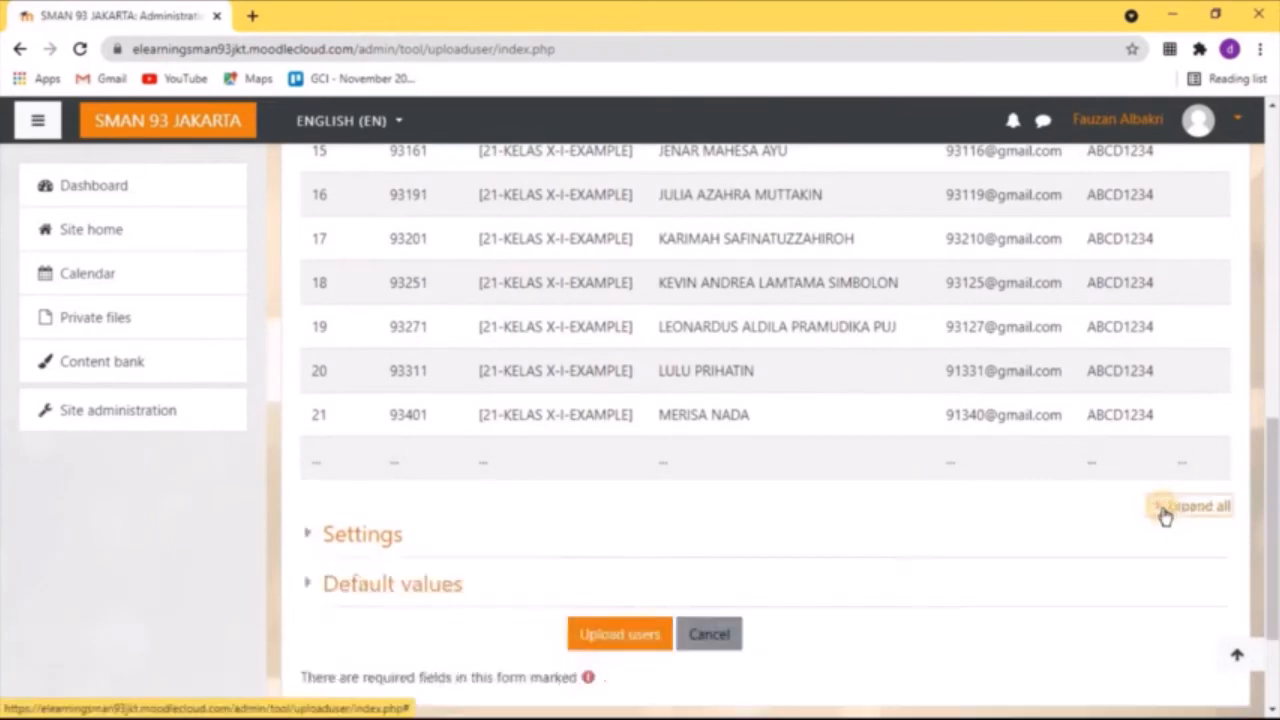
scroll(694, 391, up, 10)
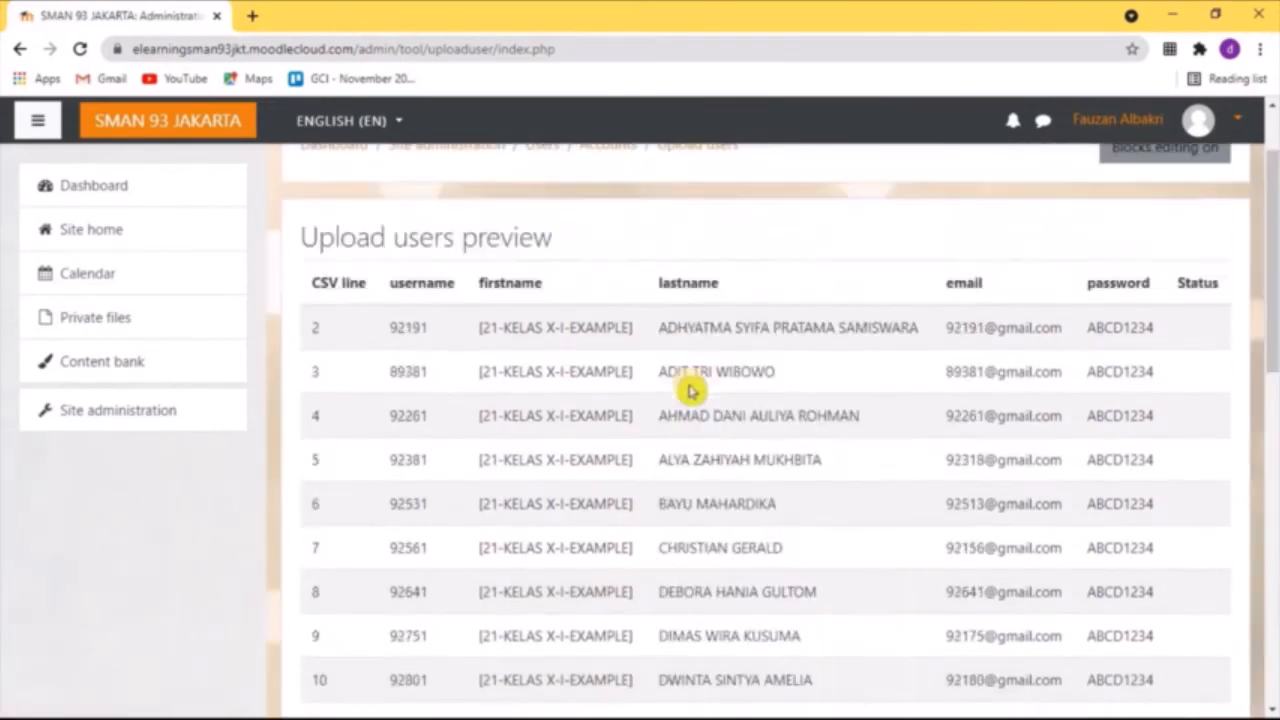
drag(1273, 312, 1229, 623)
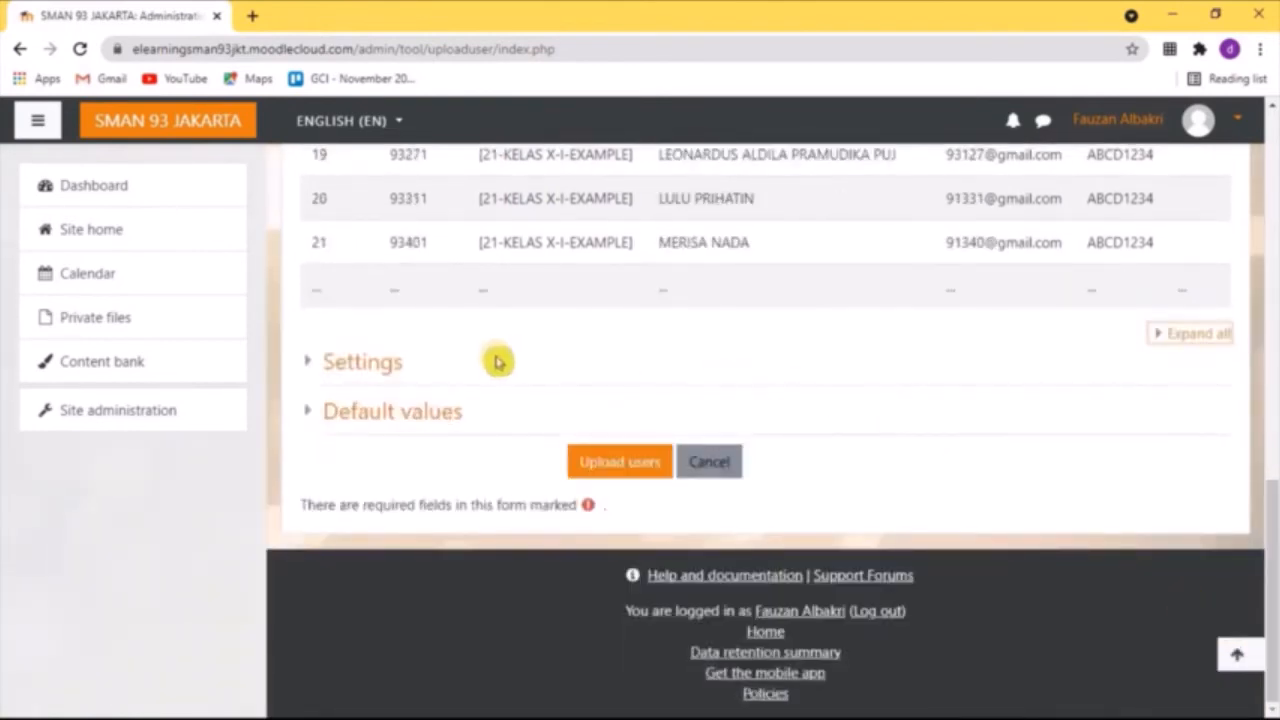
Expand the upload settings and choose "Add new only, skip existing users" as the upload type
scroll(569, 477, up, 2)
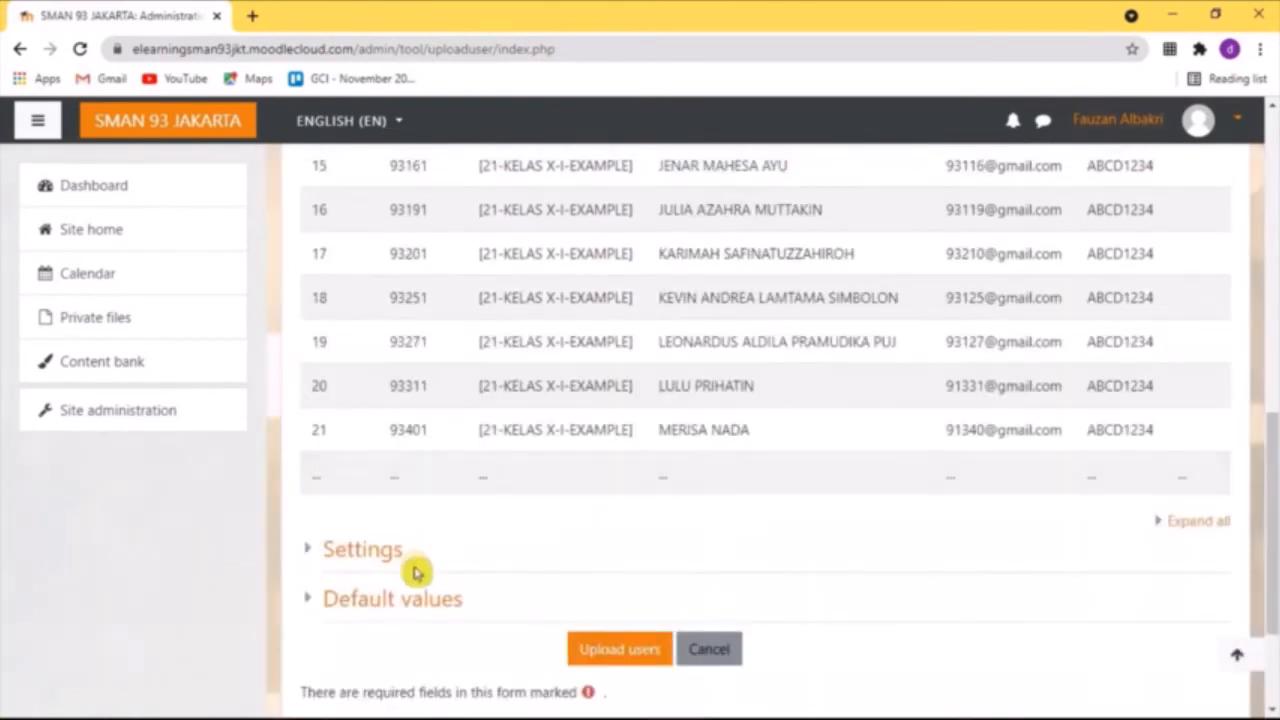
click(335, 552)
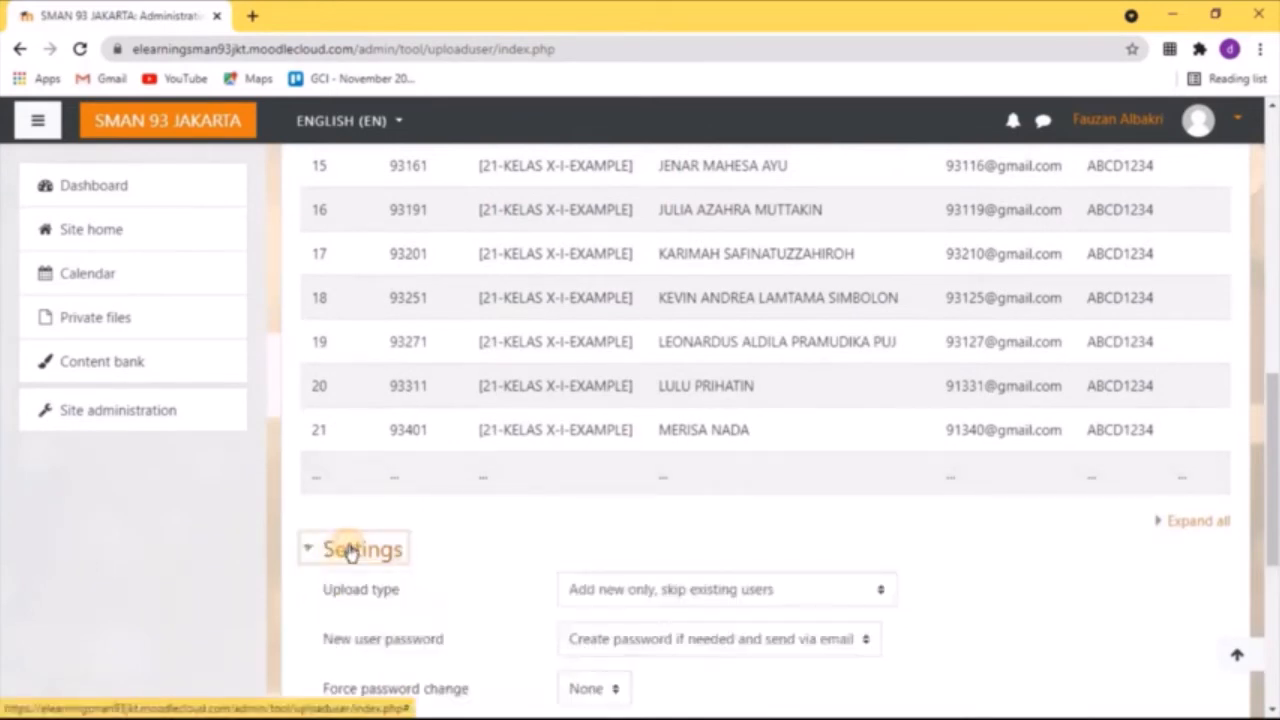
scroll(849, 420, down, 1)
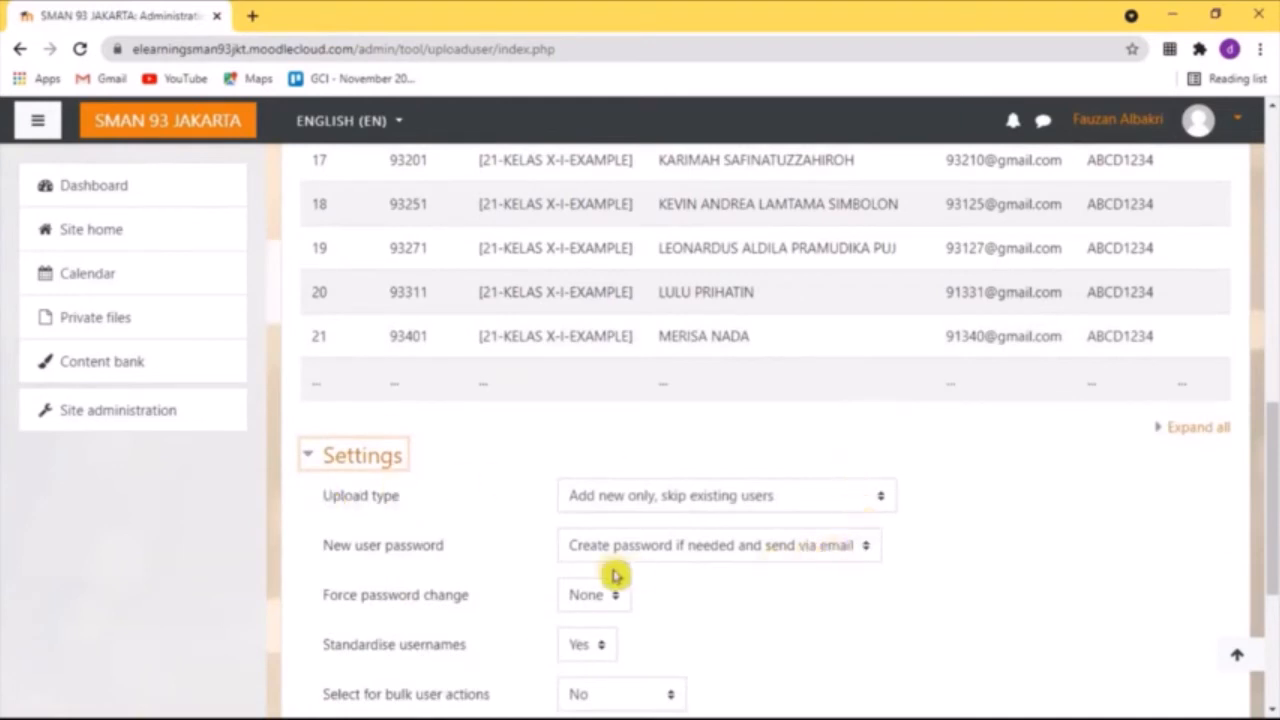
scroll(722, 592, down, 1)
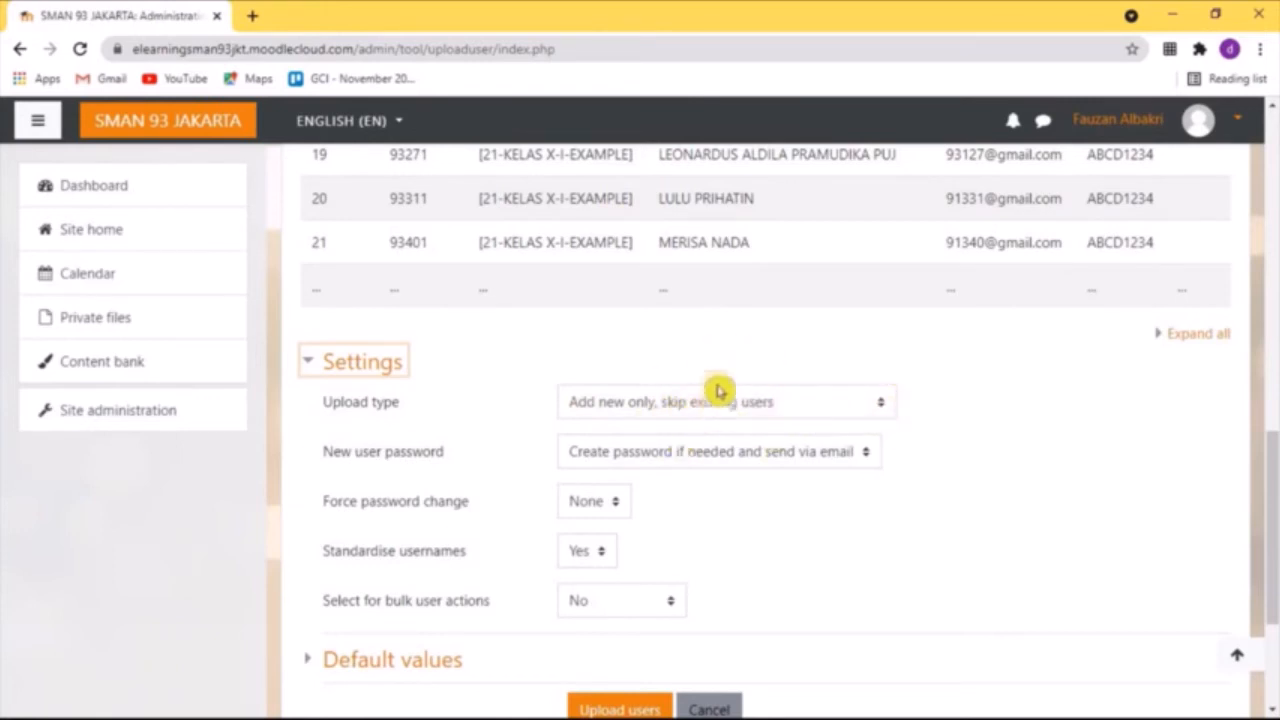
click(881, 408)
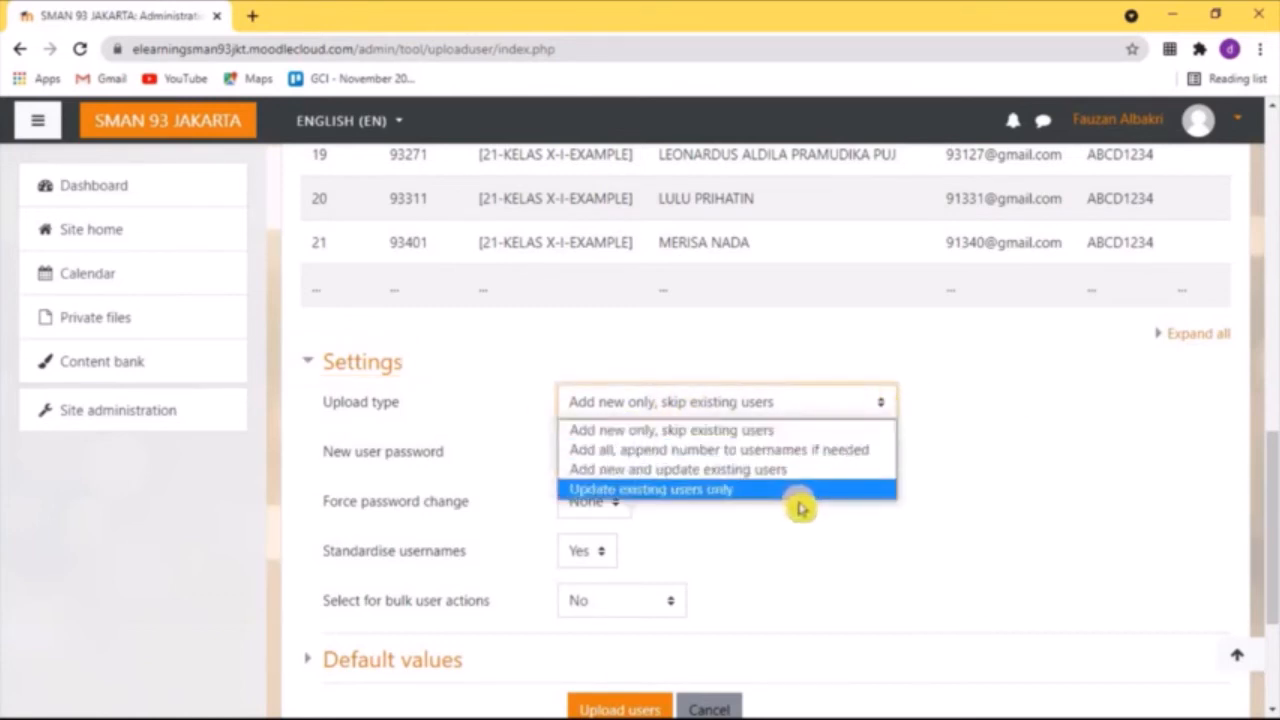
click(782, 429)
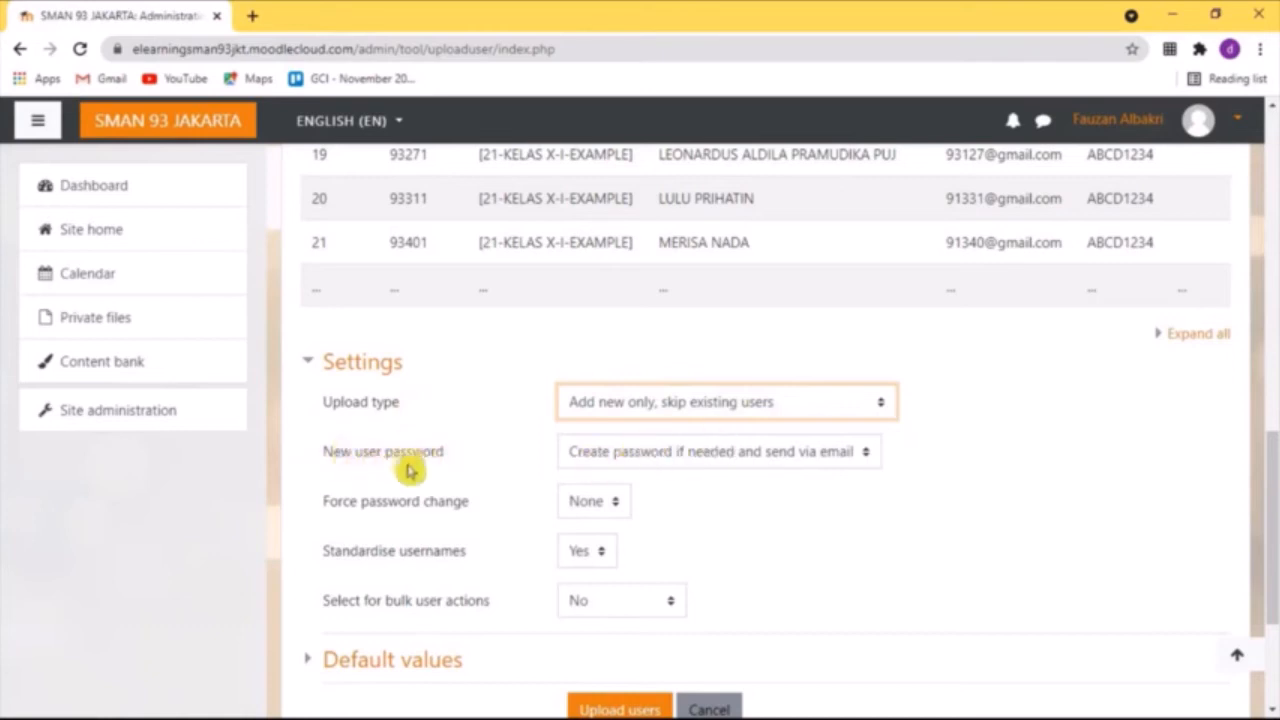
Set the new user password option in the upload settings to "Field required in file"
click(868, 458)
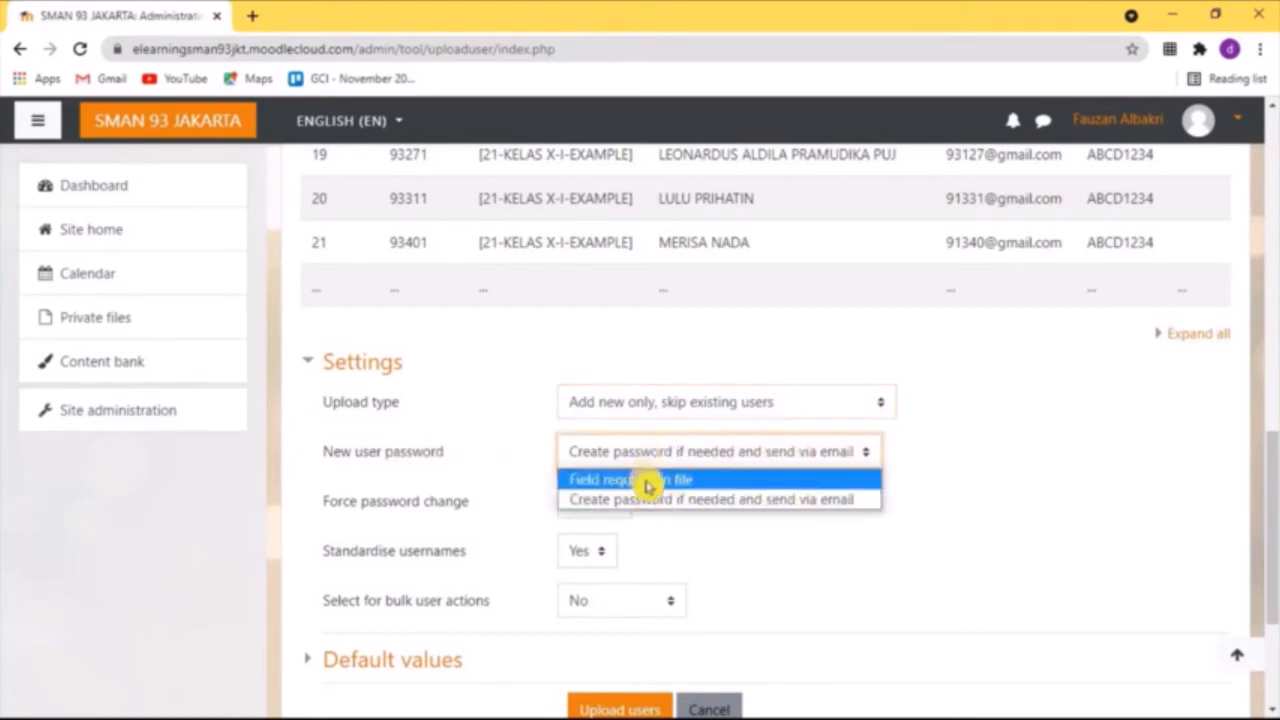
click(679, 484)
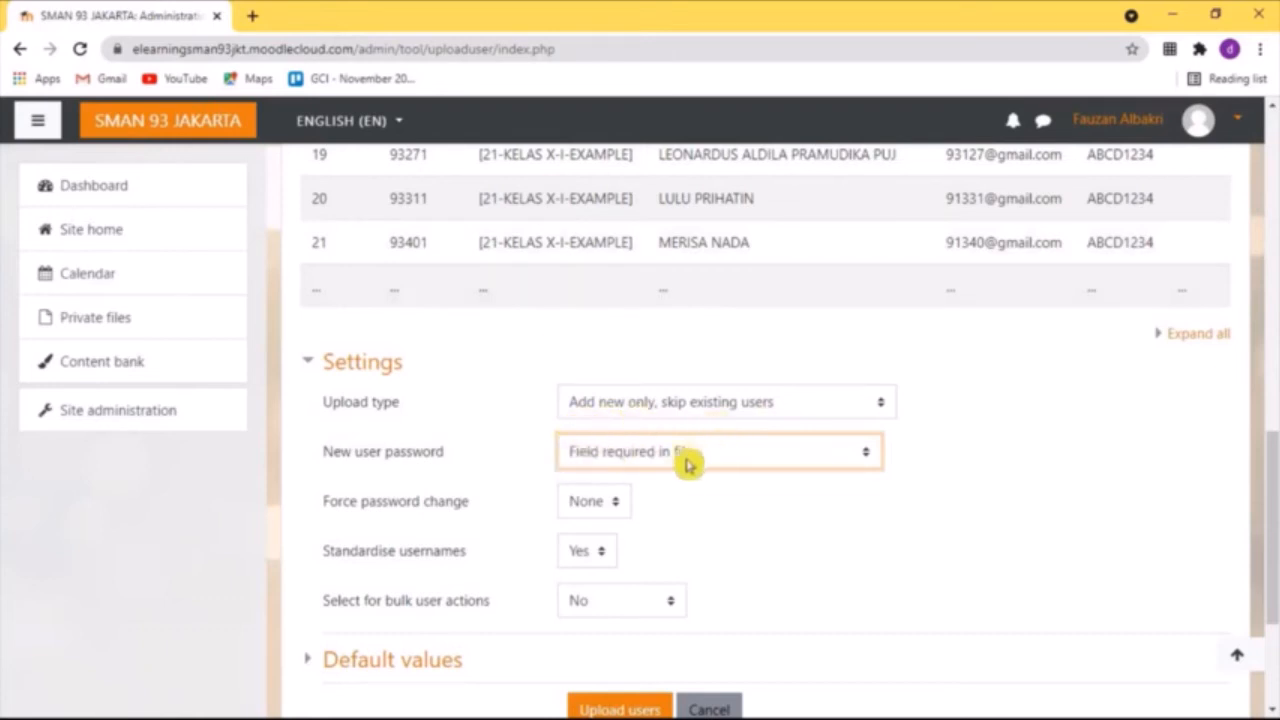
click(840, 451)
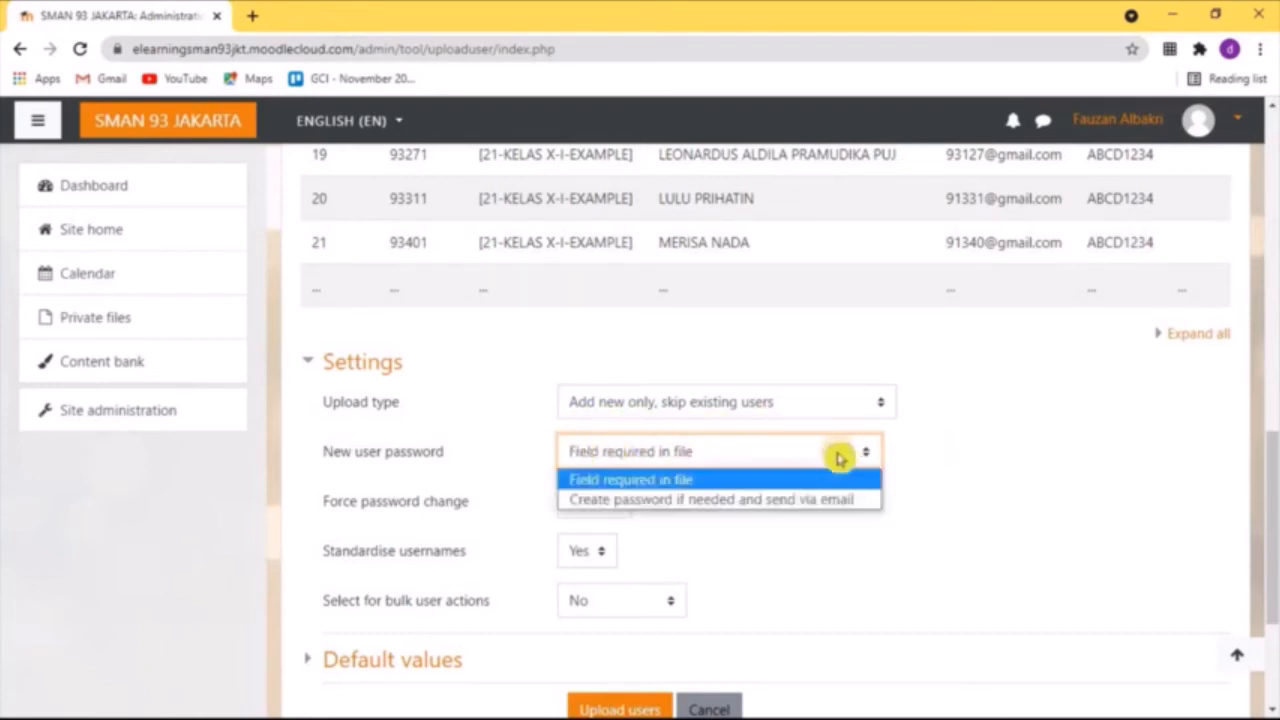
click(790, 500)
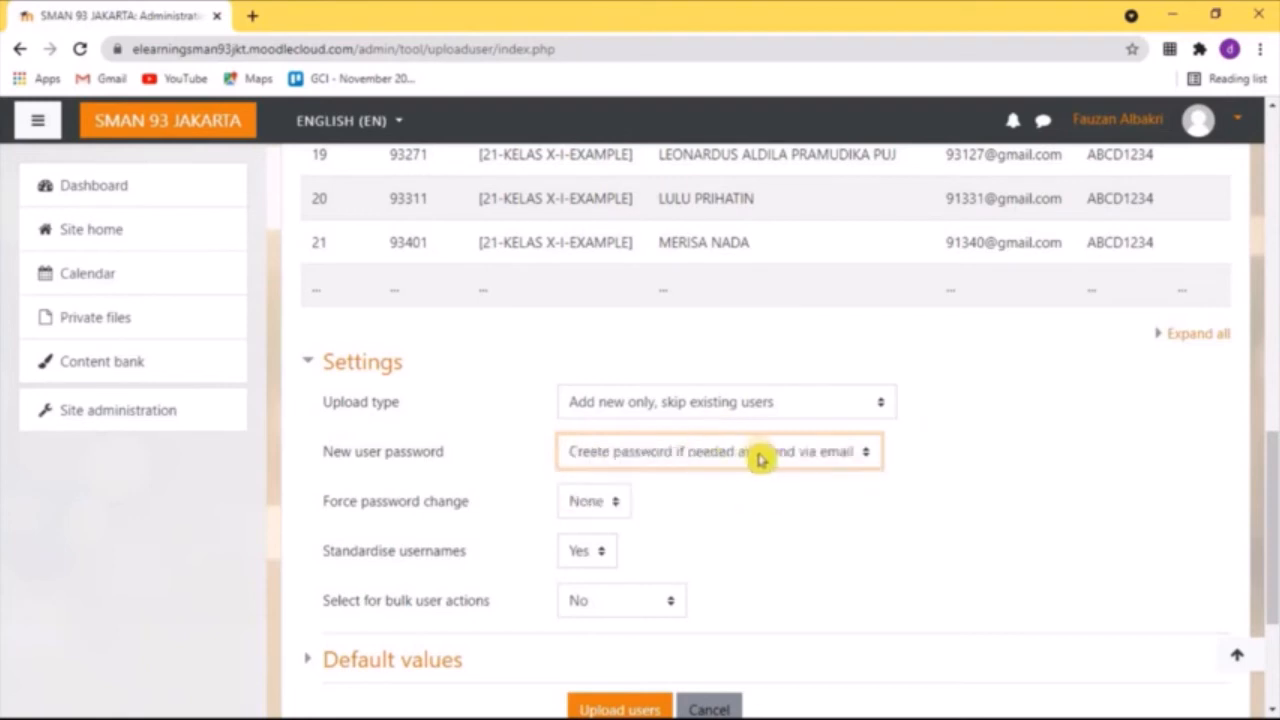
click(866, 458)
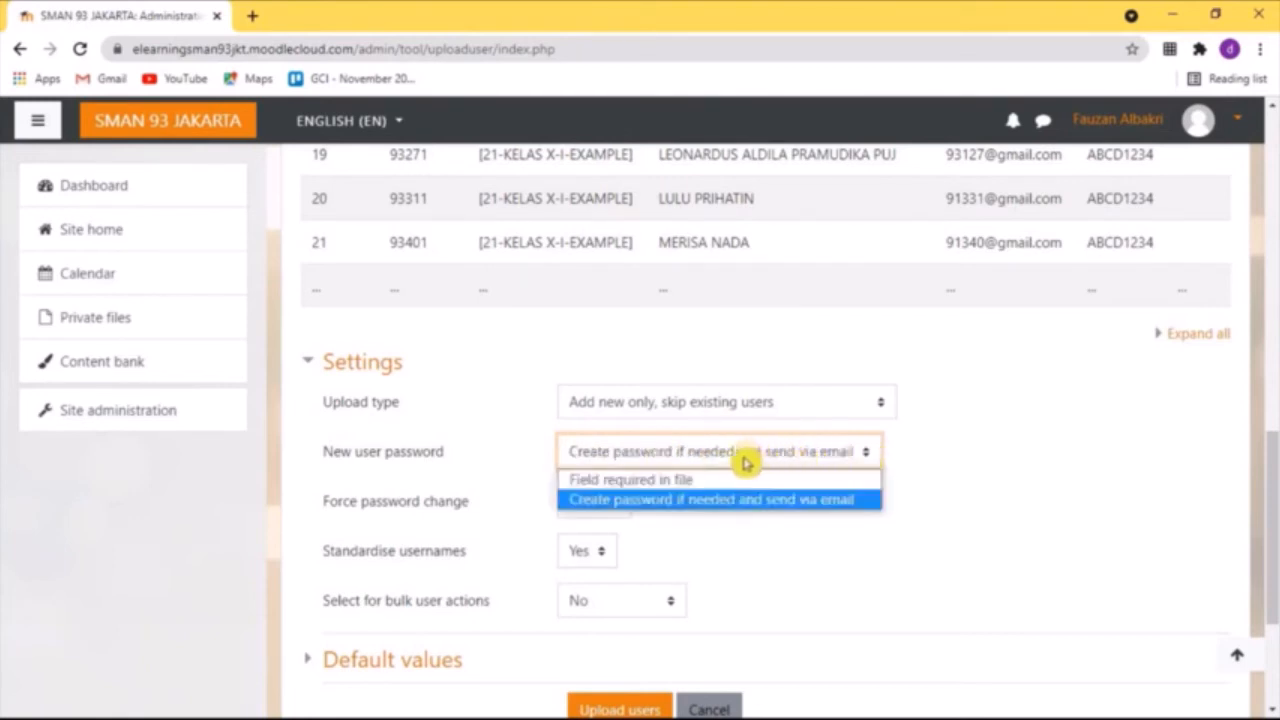
click(709, 480)
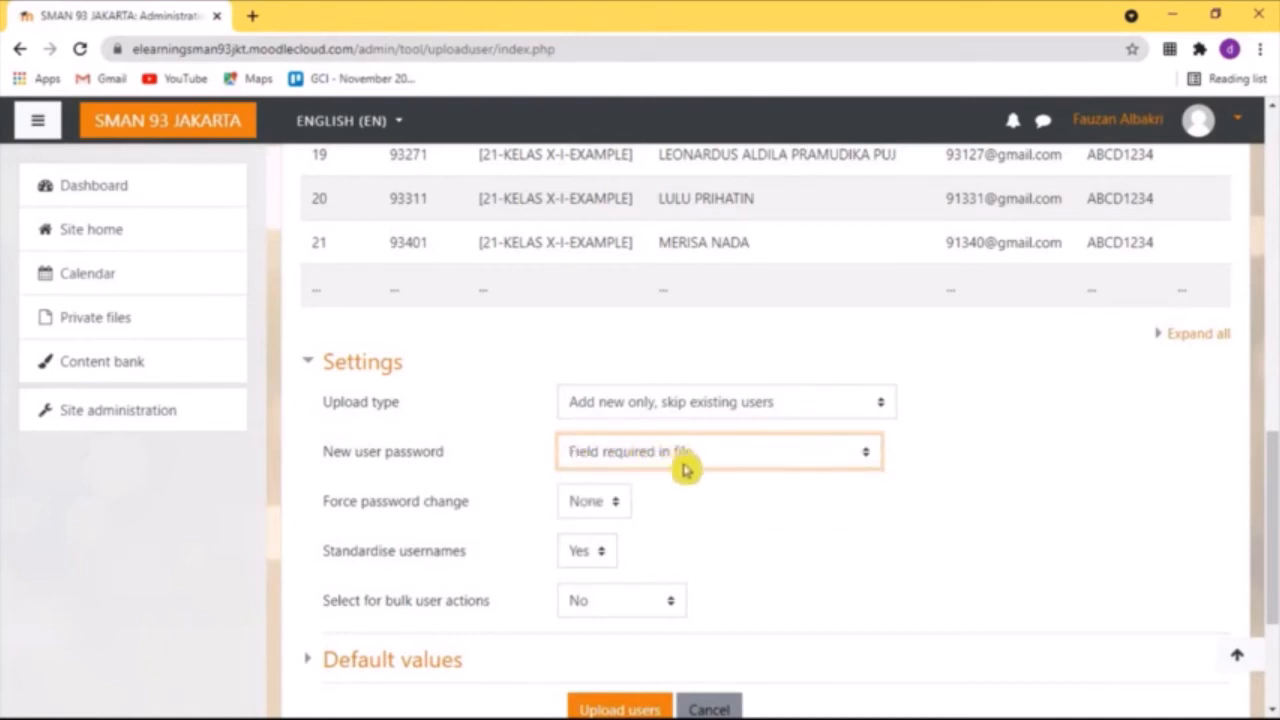
Set Force password change to All and upload the users
scroll(770, 486, down, 1)
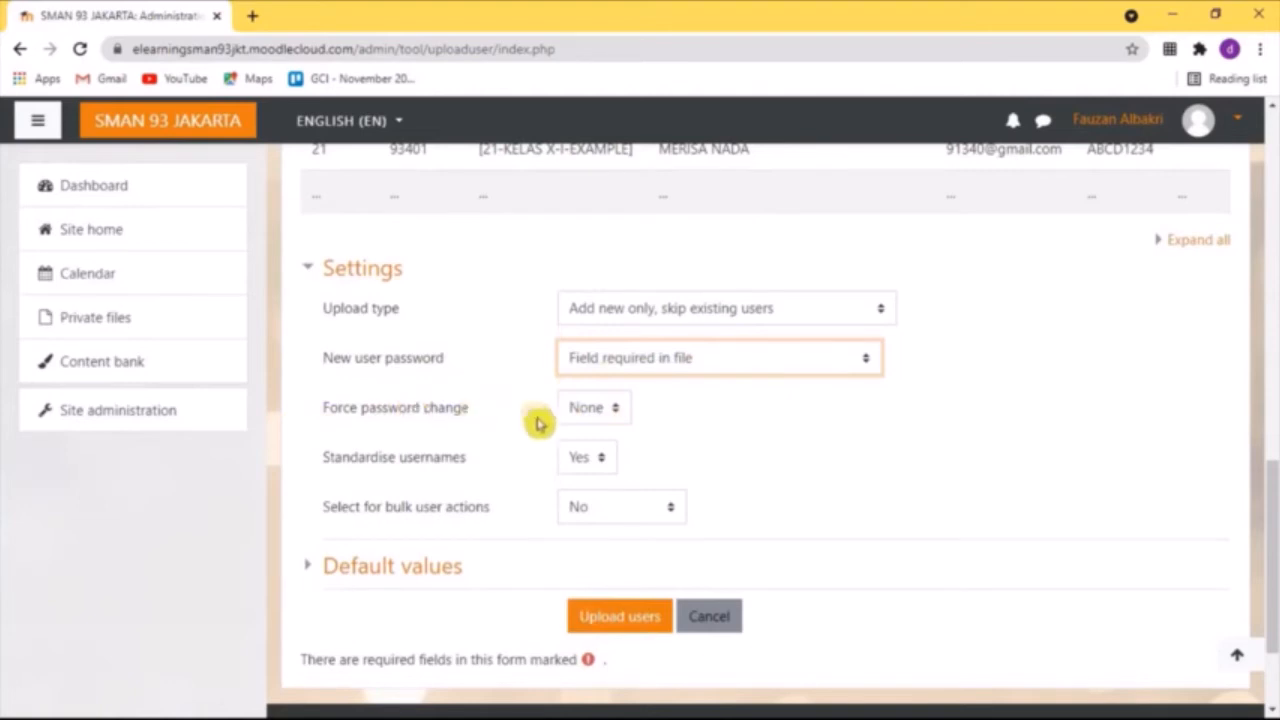
click(617, 417)
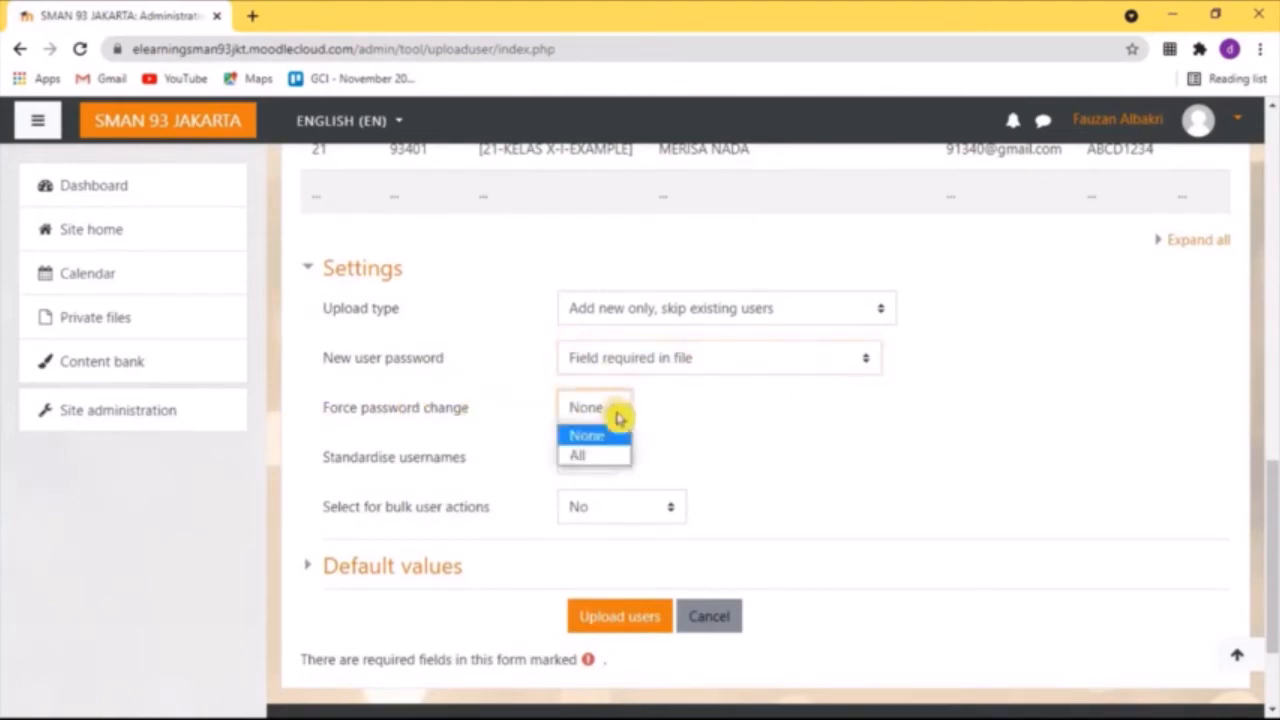
click(606, 454)
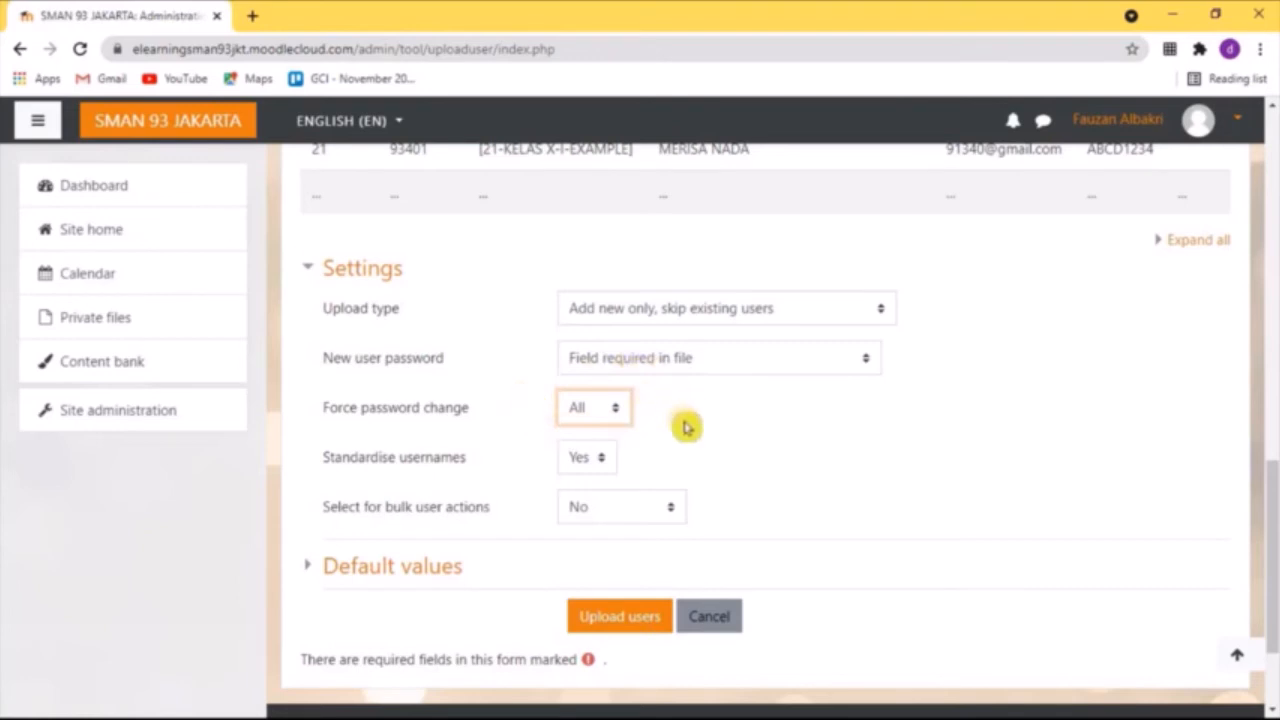
click(641, 618)
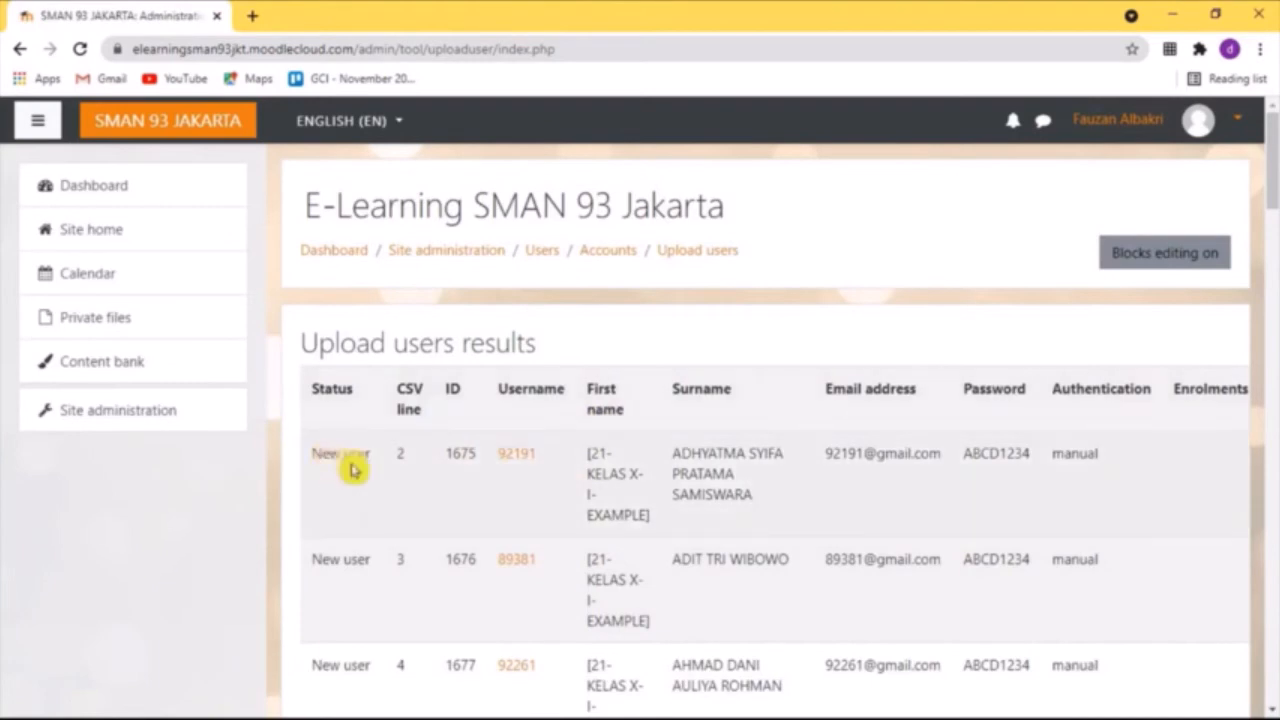
Review the status of each student row in the upload users results down to the summary, and continue back to the upload form
scroll(355, 492, down, 1)
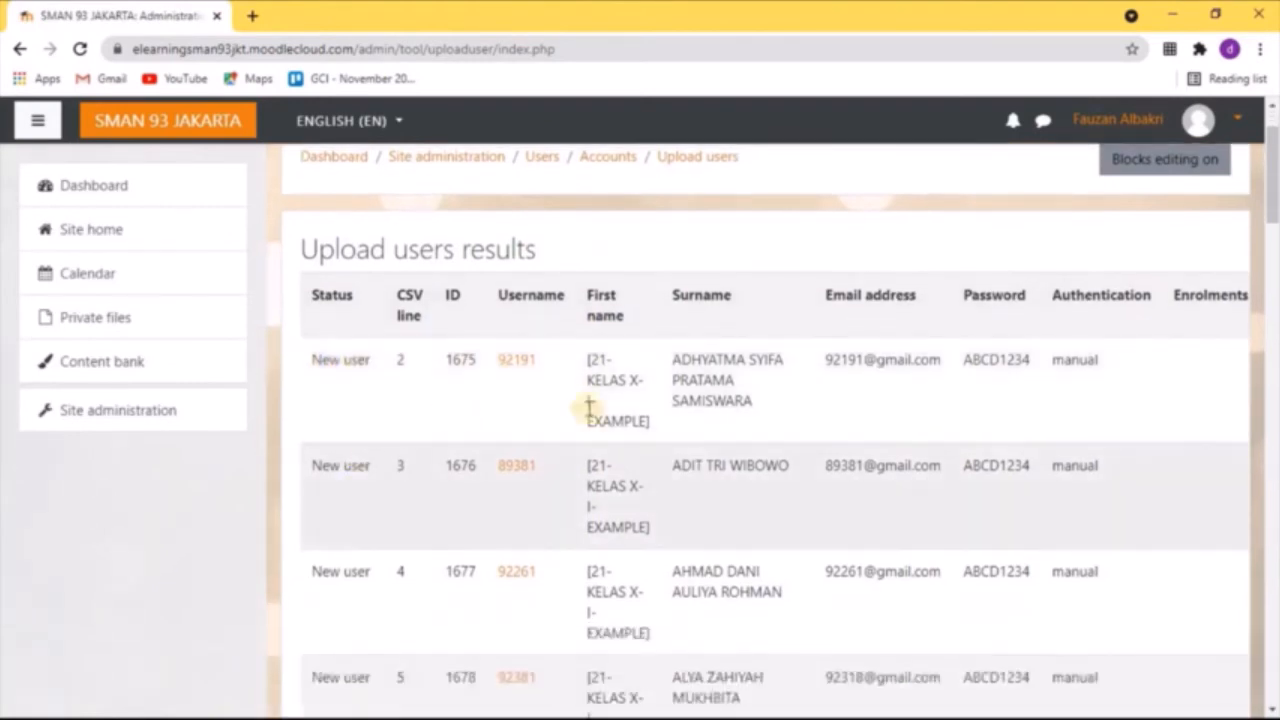
scroll(370, 434, down, 7)
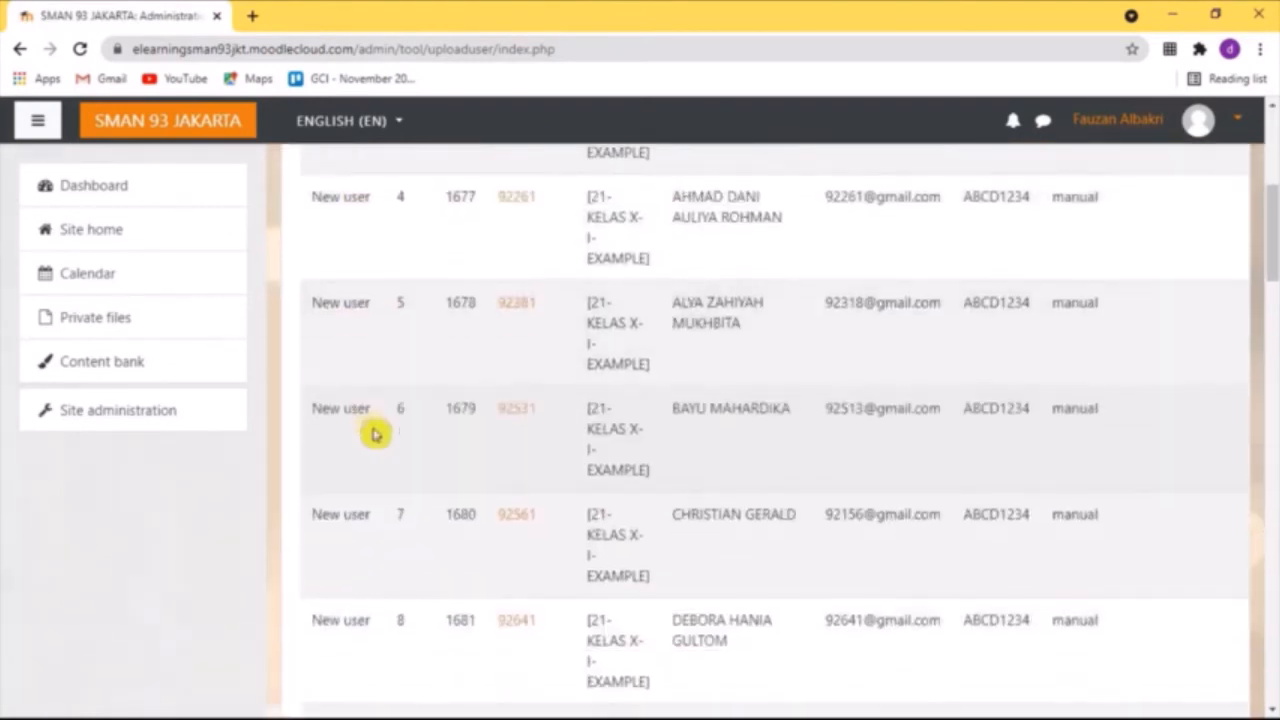
scroll(363, 490, down, 4)
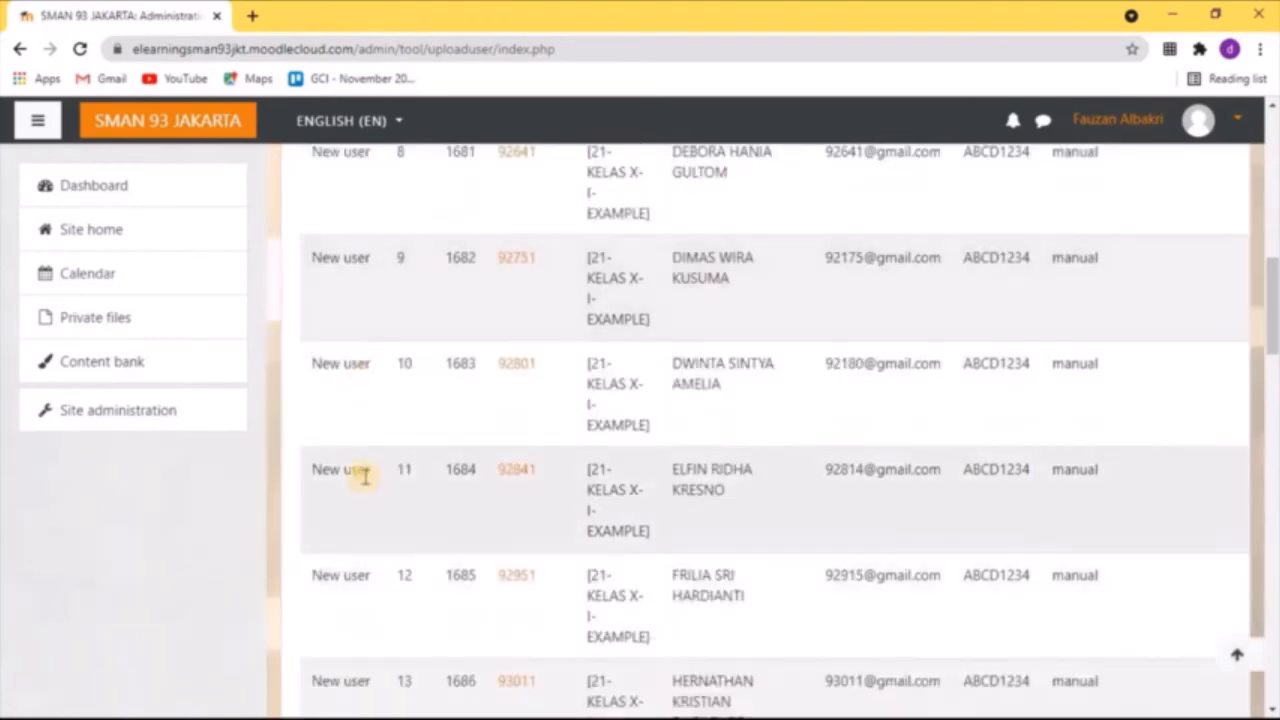
scroll(365, 477, down, 9)
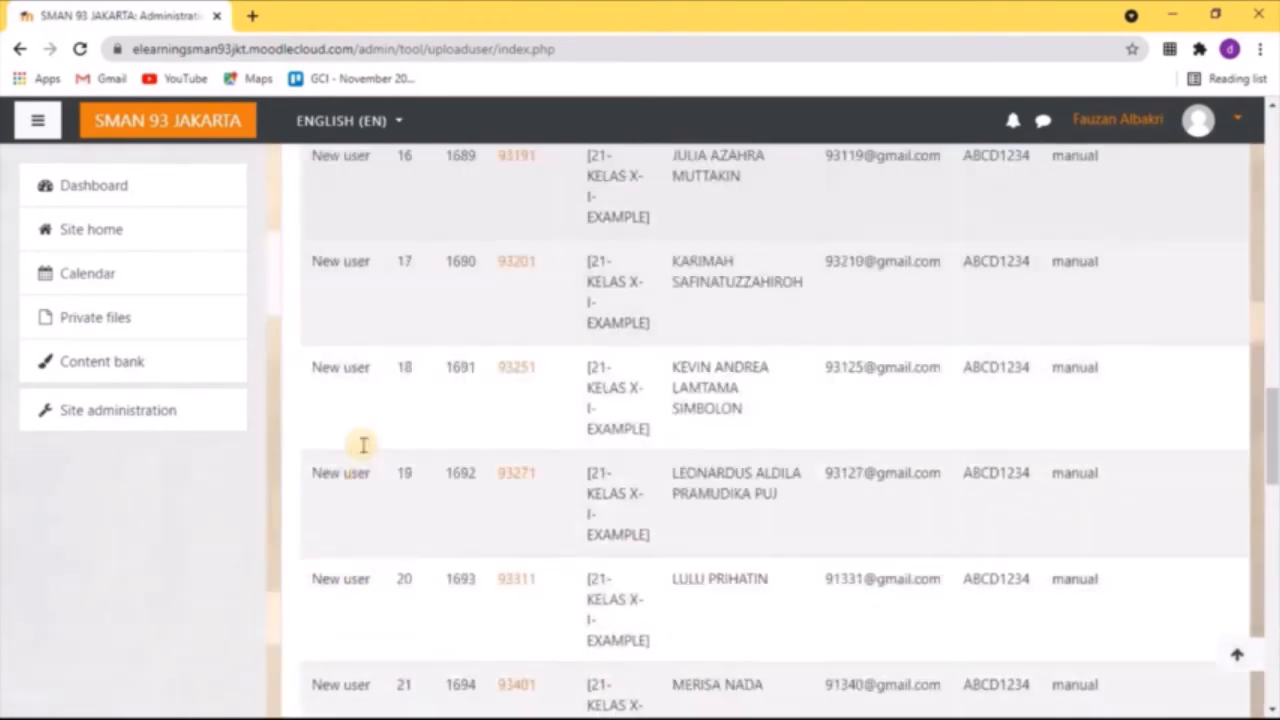
scroll(363, 451, down, 7)
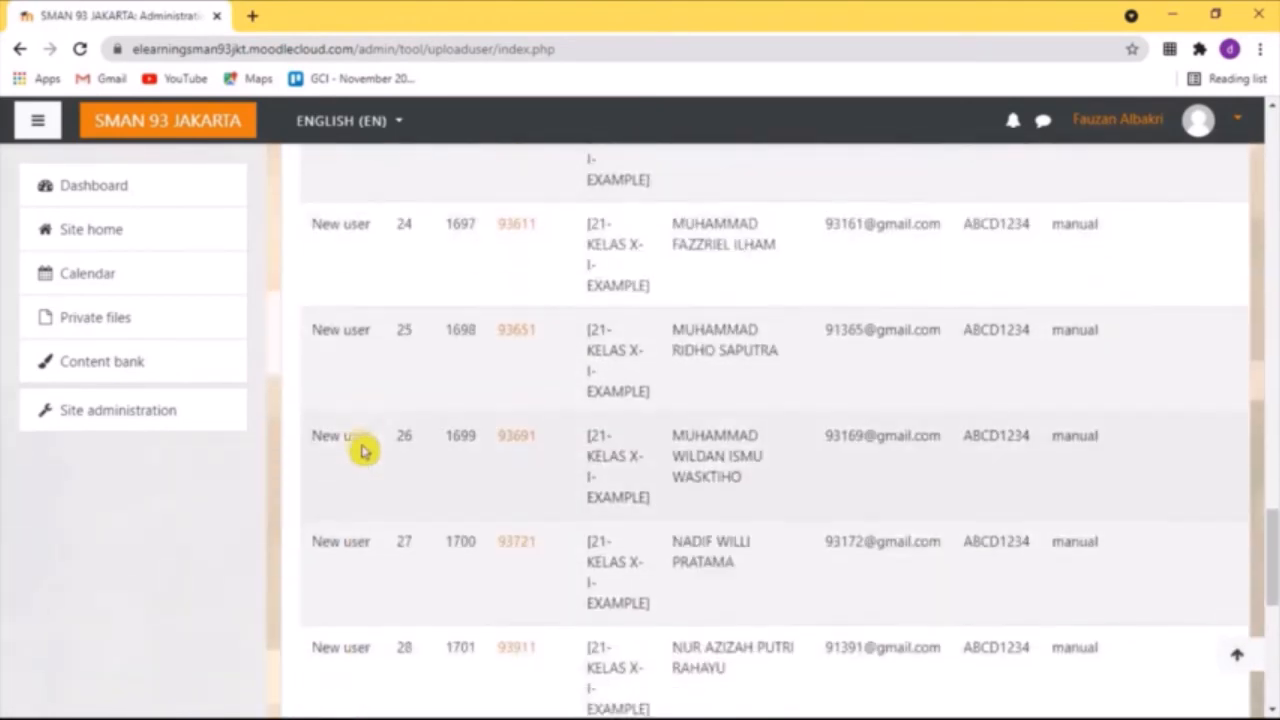
scroll(363, 451, down, 2)
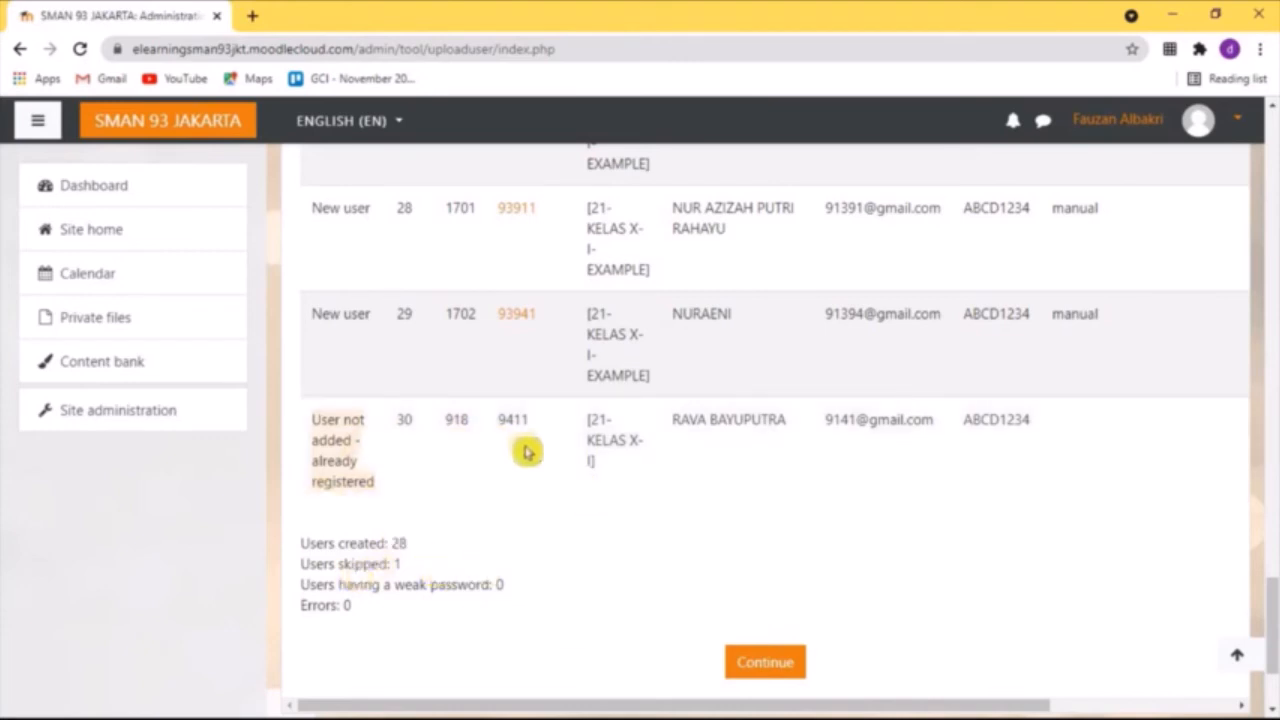
scroll(585, 476, down, 1)
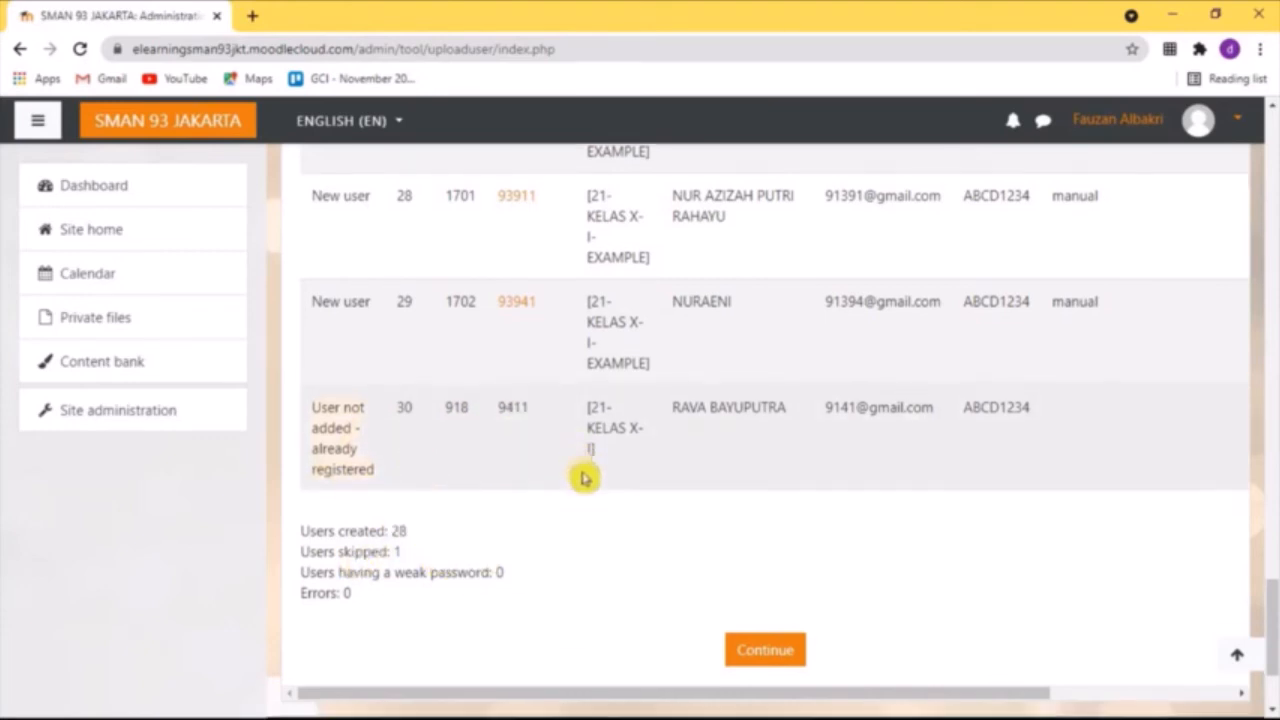
click(752, 569)
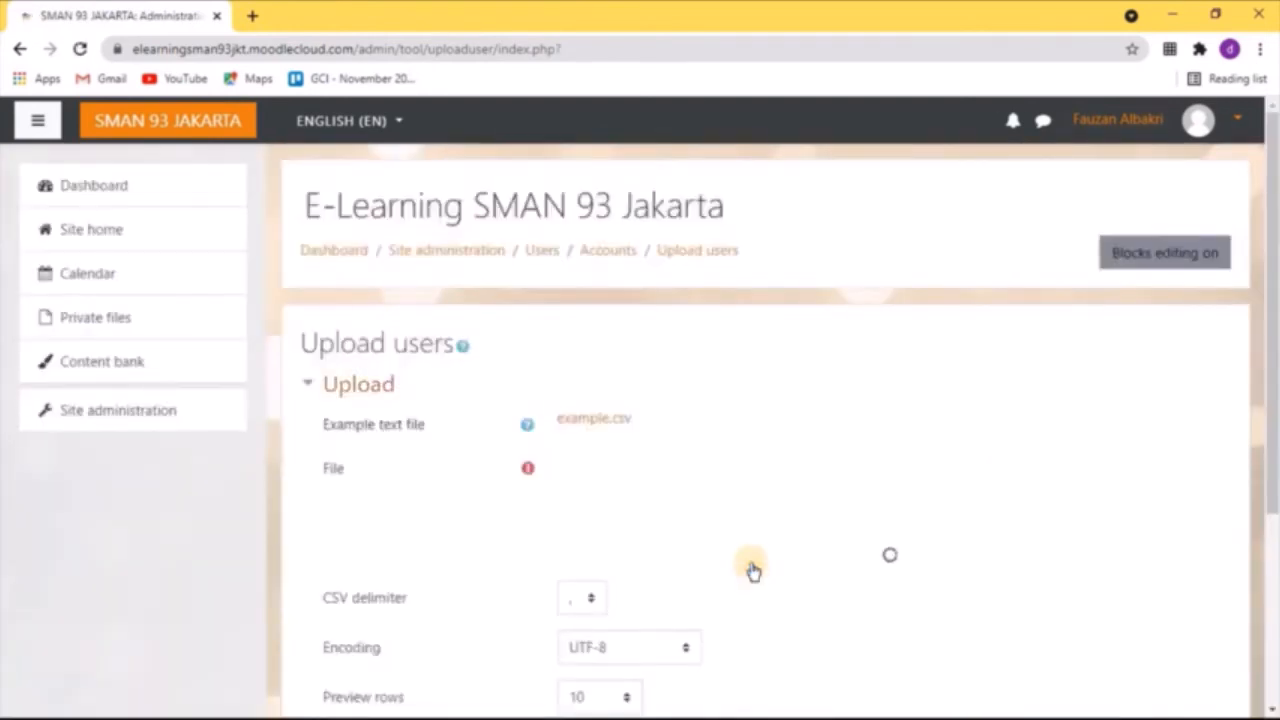
scroll(677, 430, down, 3)
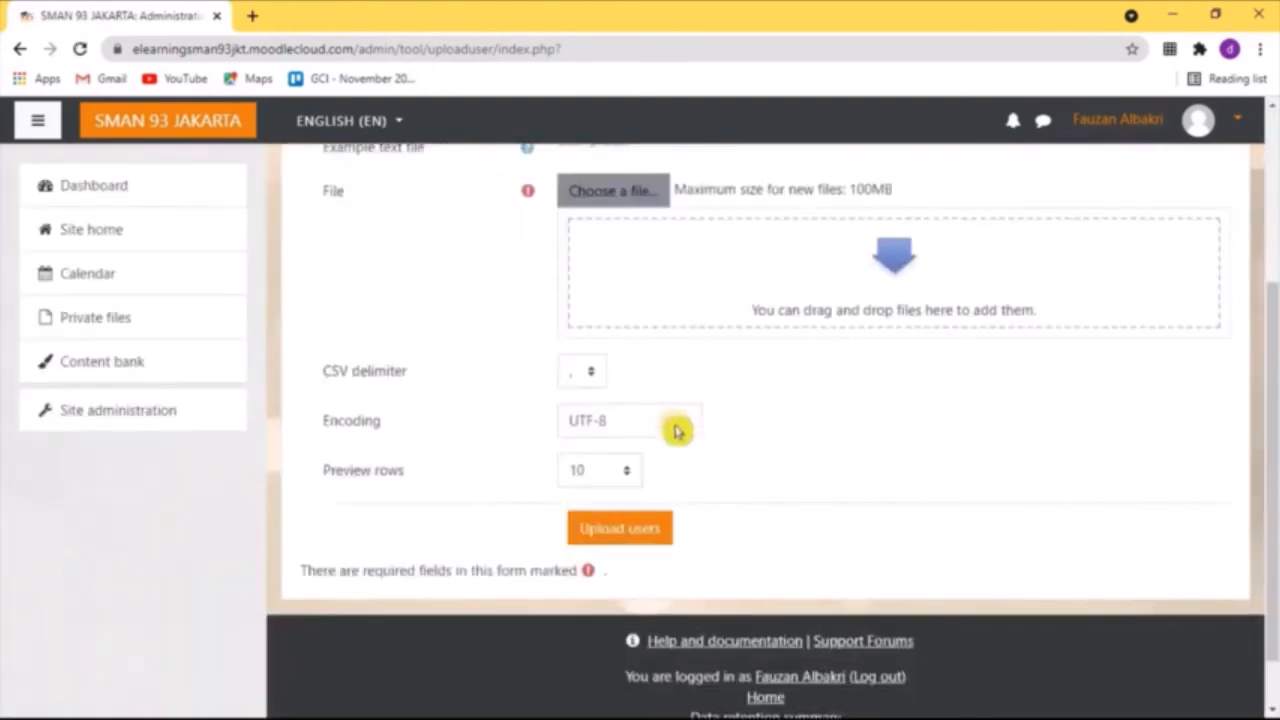
scroll(677, 430, up, 2)
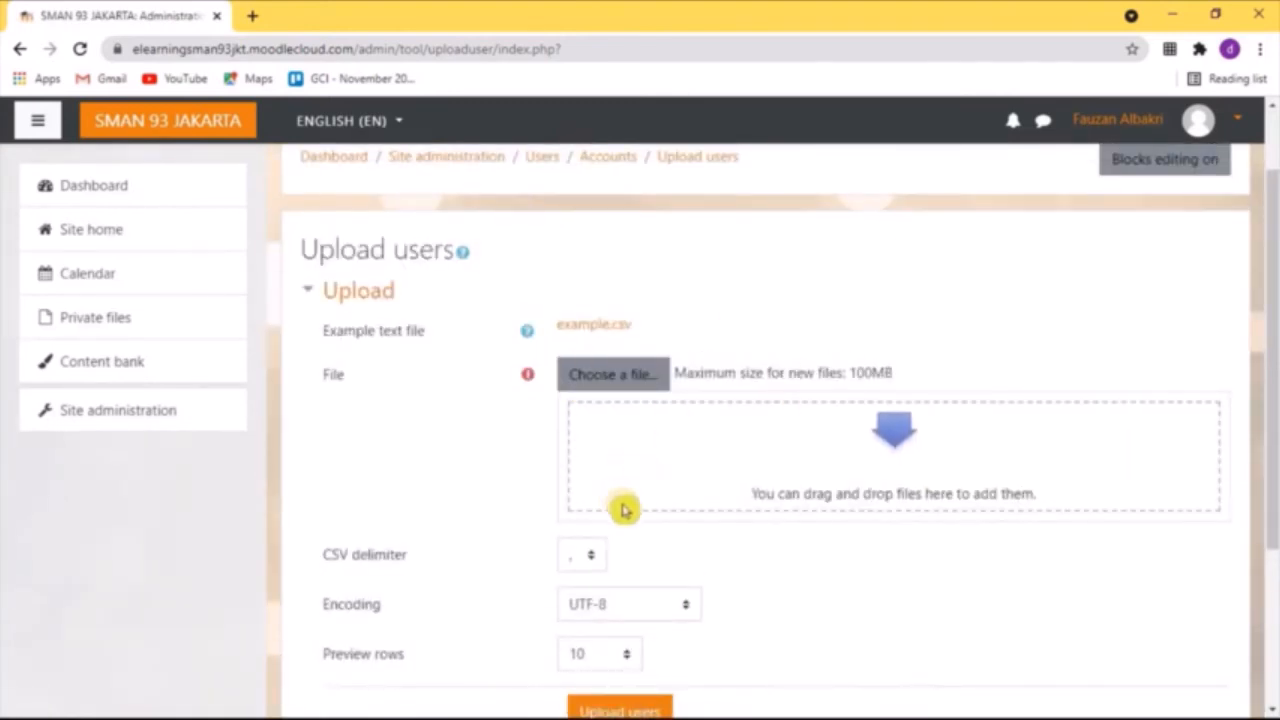
scroll(623, 506, down, 2)
scroll(705, 478, up, 1)
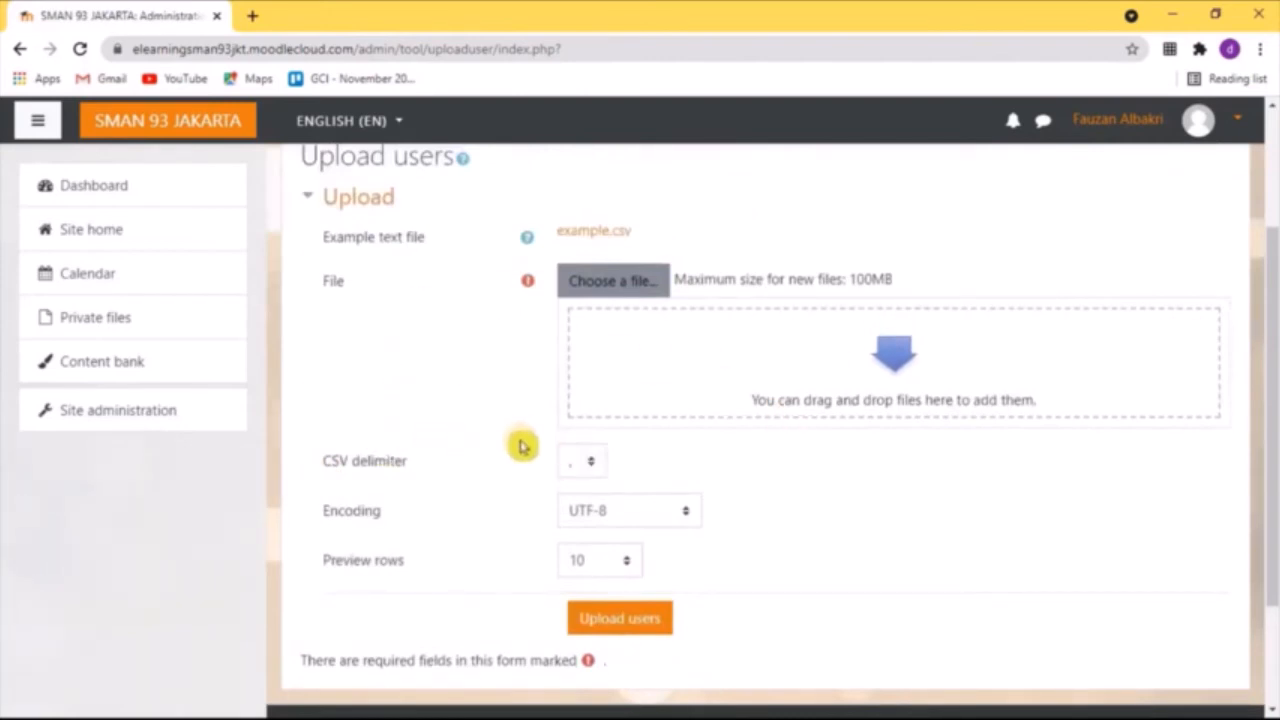
scroll(522, 446, up, 1)
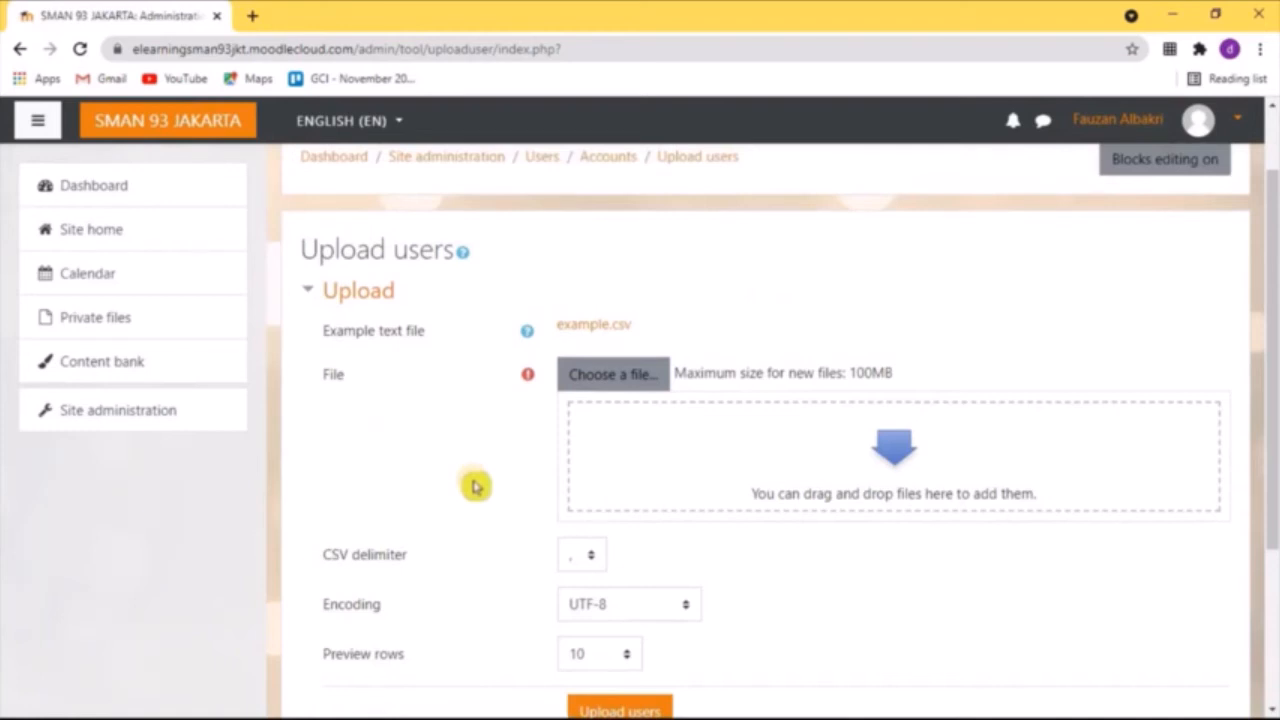
scroll(786, 410, up, 1)
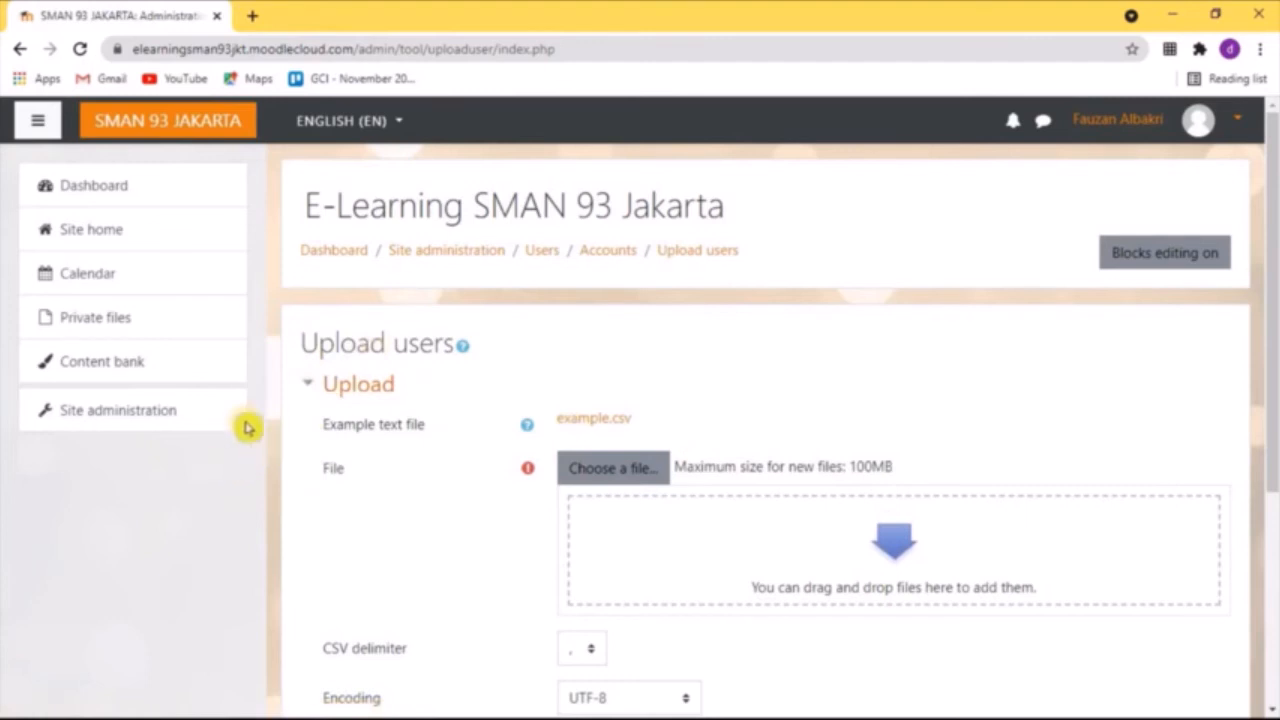
Open the site administration's list of users and look through the class X-I student accounts
click(203, 411)
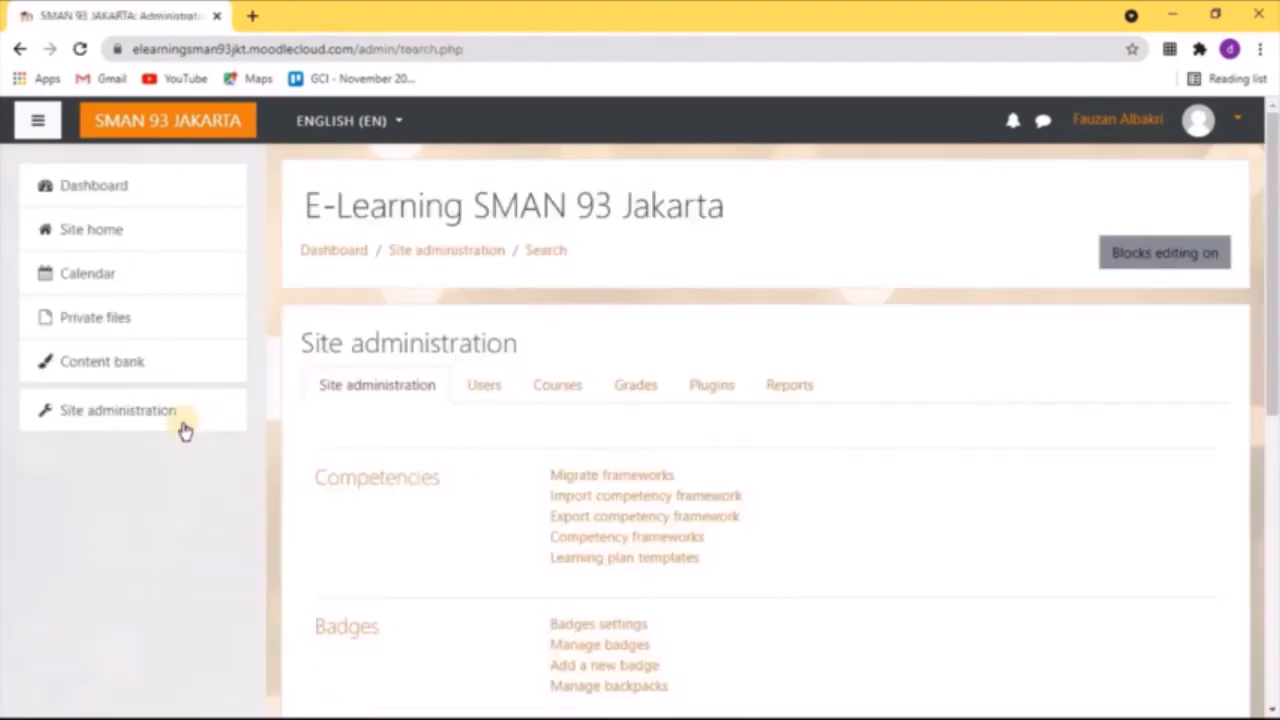
click(489, 399)
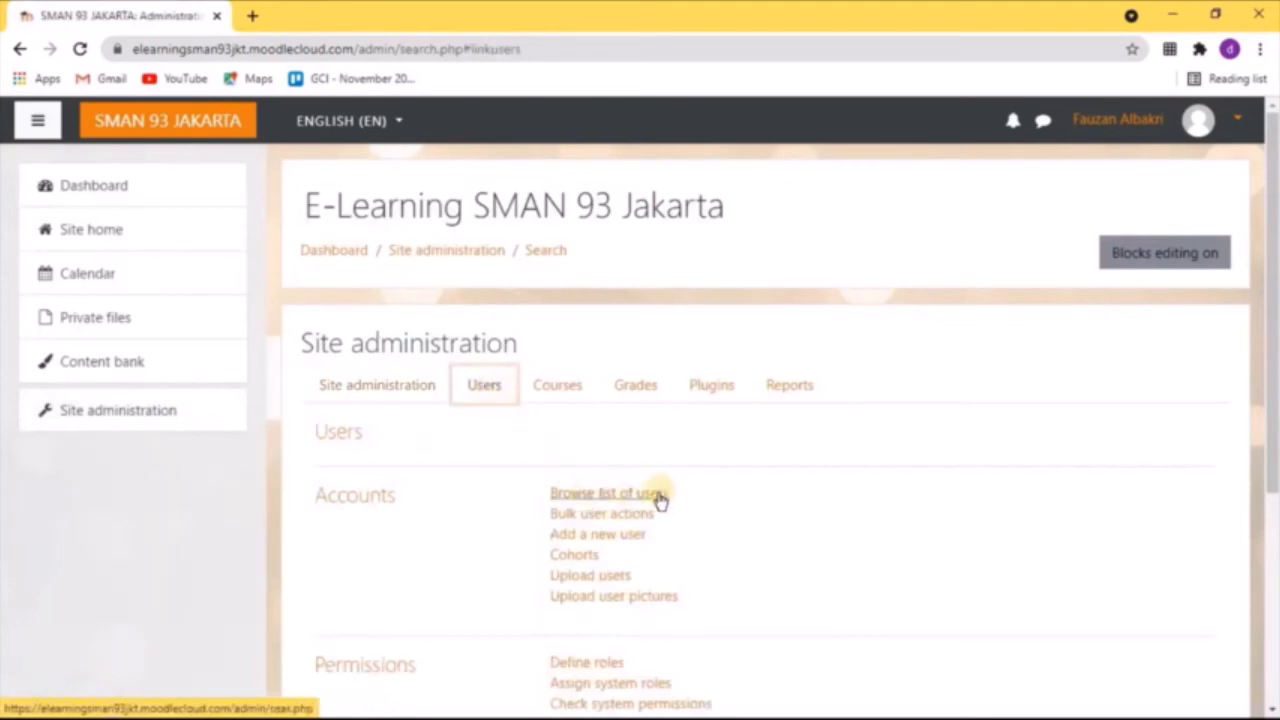
click(612, 494)
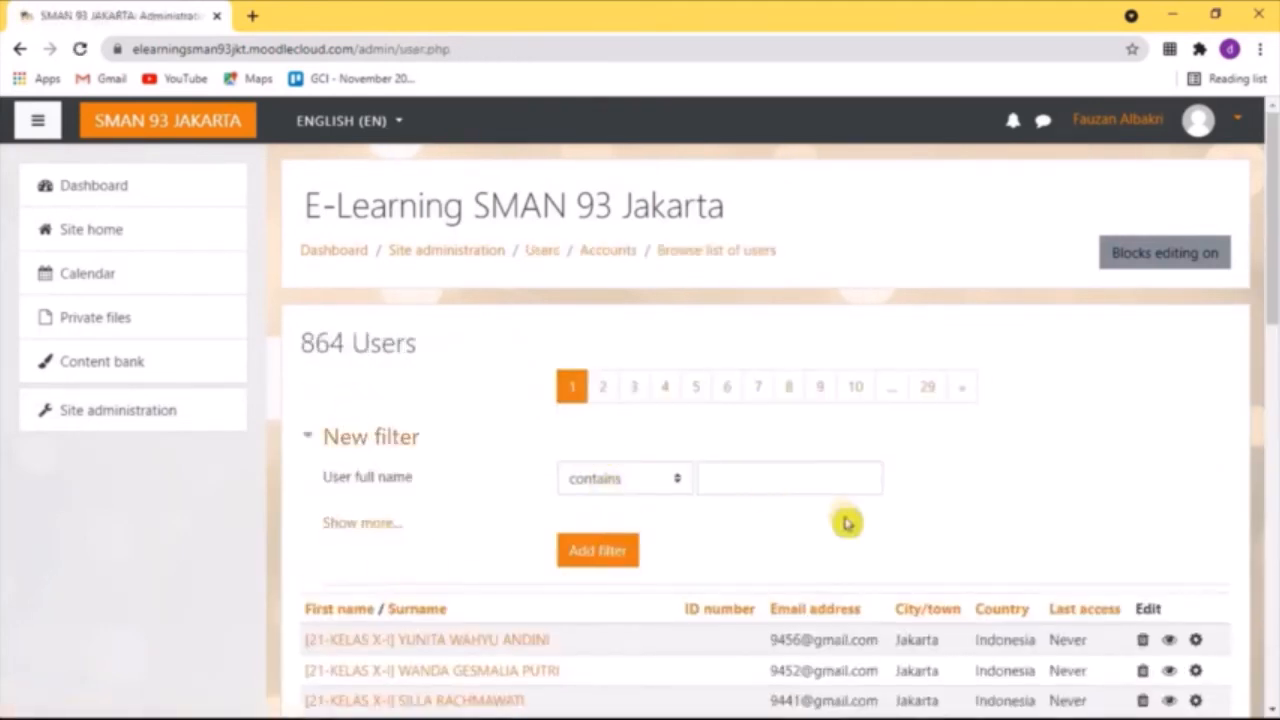
scroll(548, 590, down, 2)
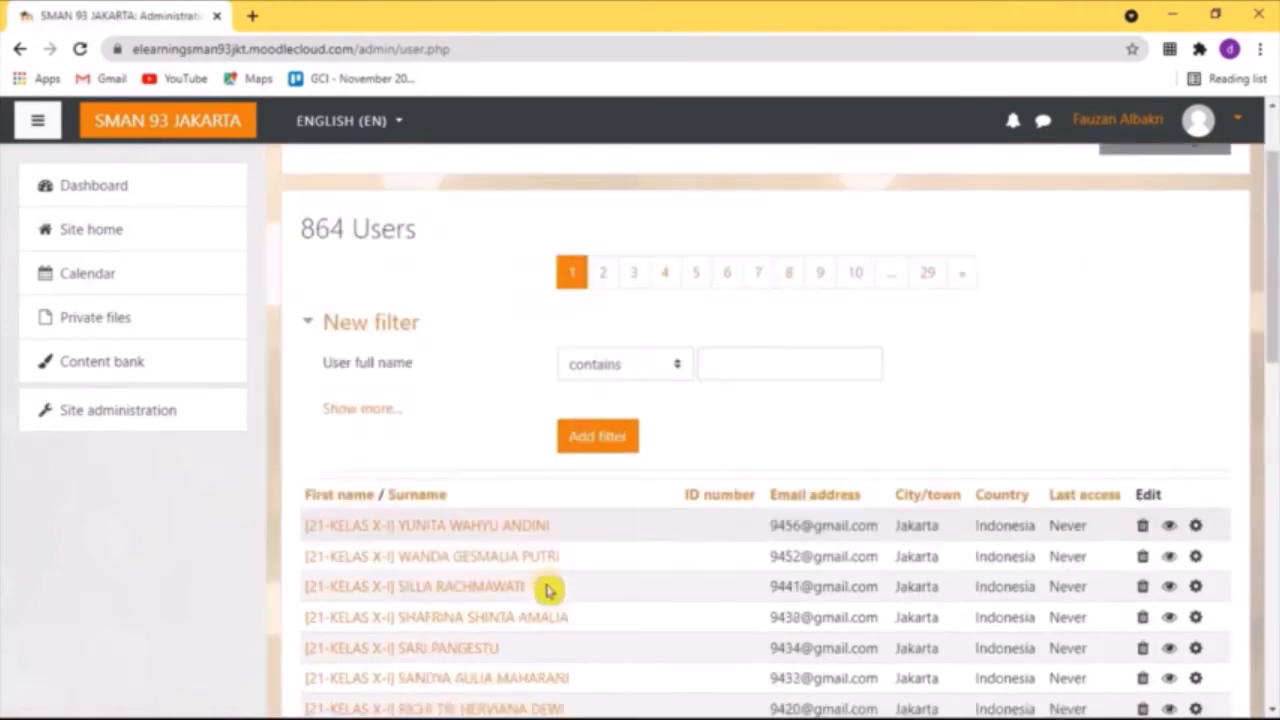
scroll(548, 590, down, 6)
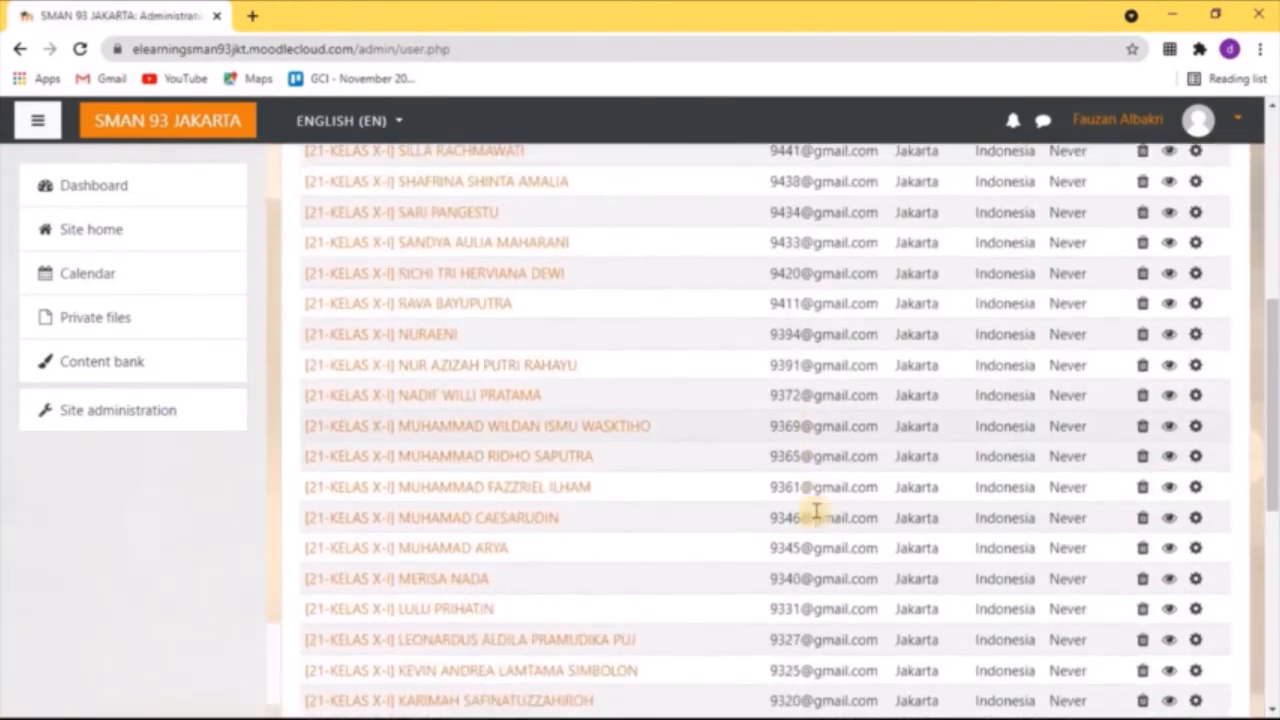
scroll(816, 512, up, 8)
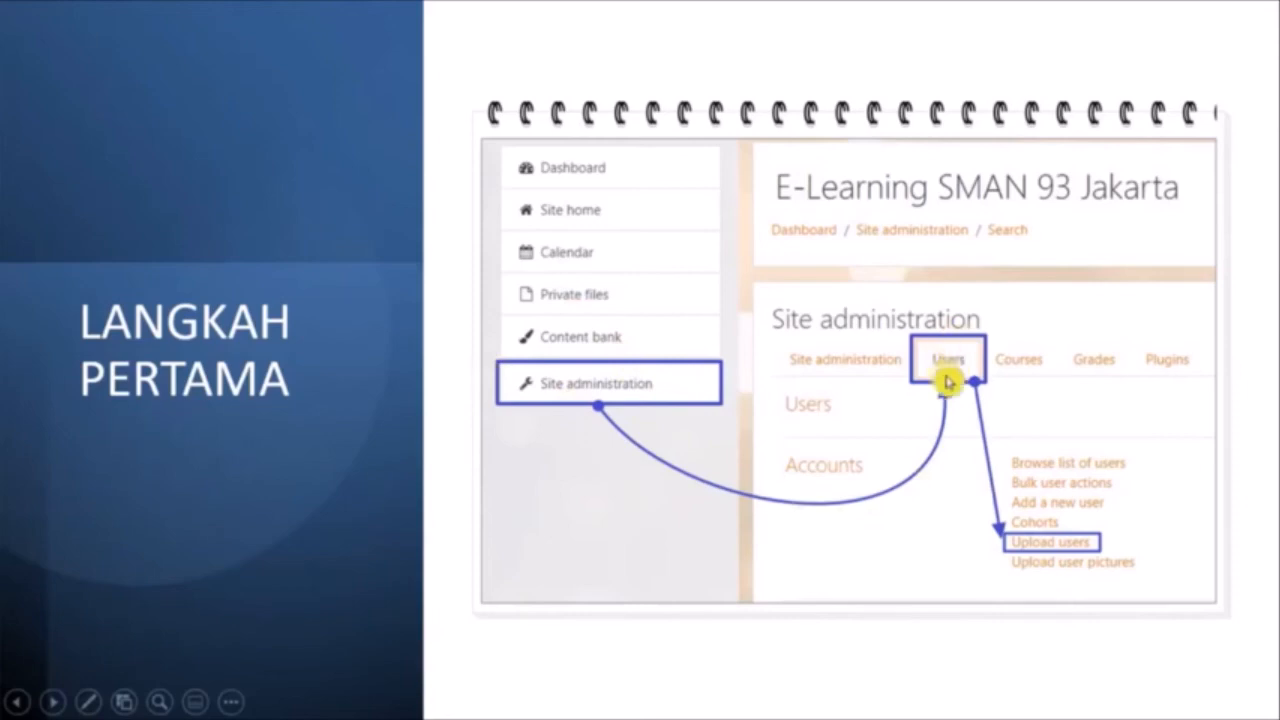
click(1062, 553)
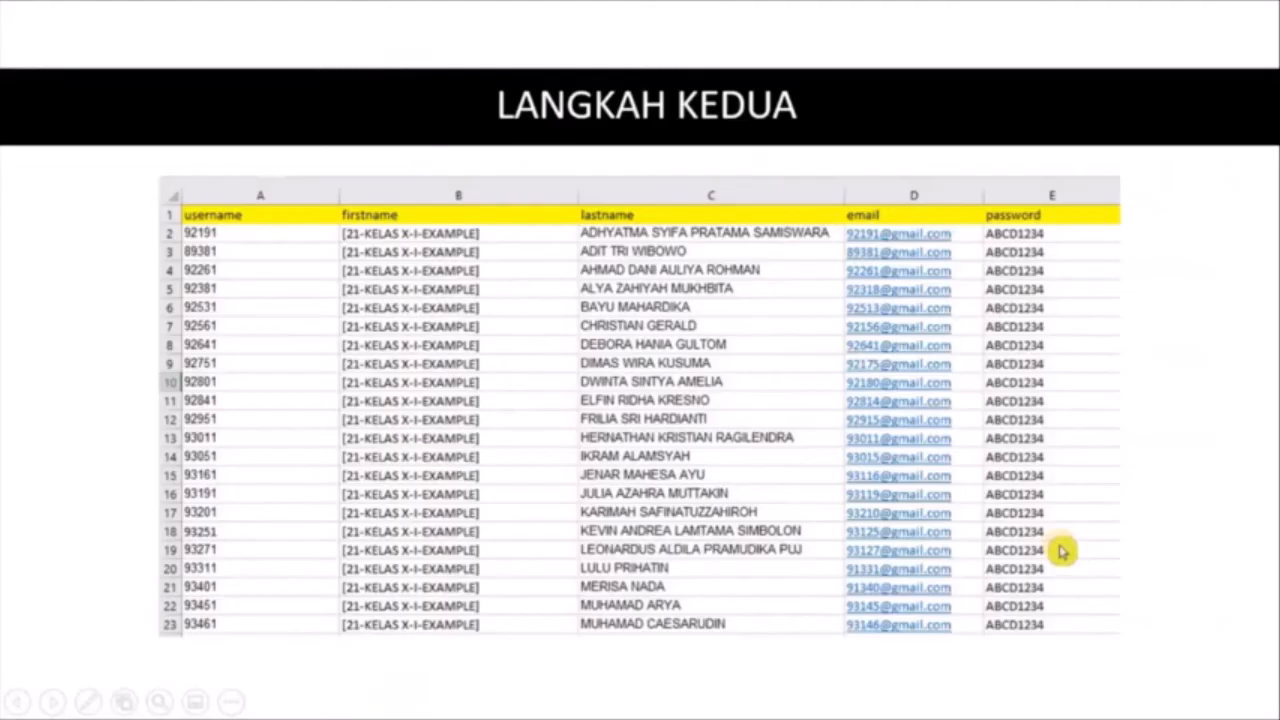